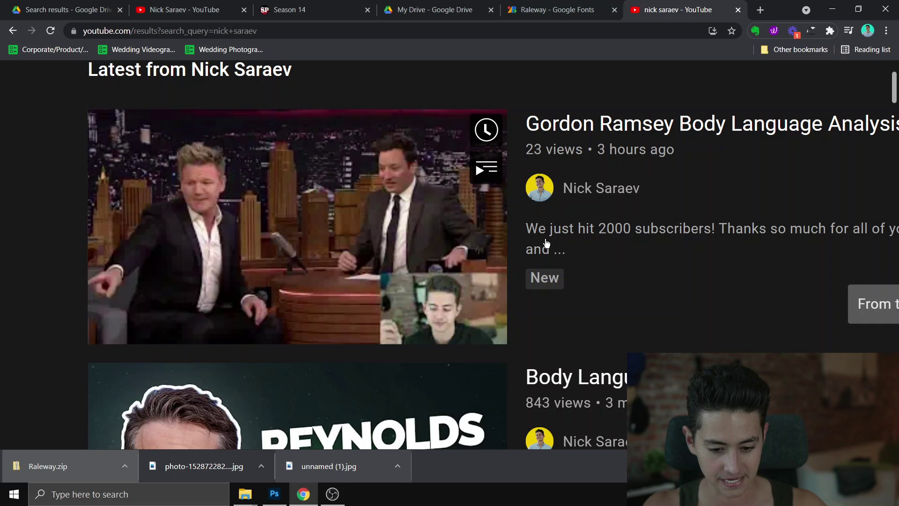
Look over the channel's YouTube search results, close that browser tab and switch to Photoshop
scroll(518, 263, down, 4)
key(ctrl+minus)
key(ctrl+minus)
key(ctrl+minus)
scroll(539, 234, up, 5)
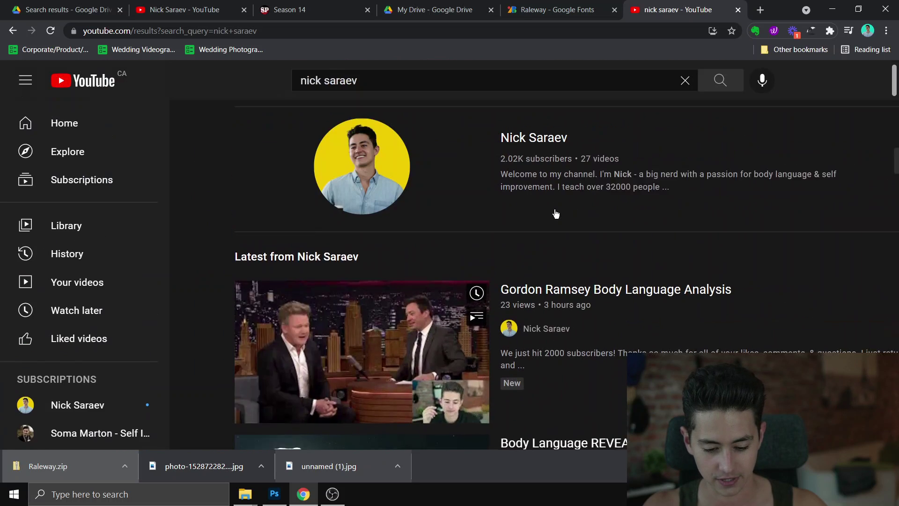
key(ctrl+w)
key(alt+Tab)
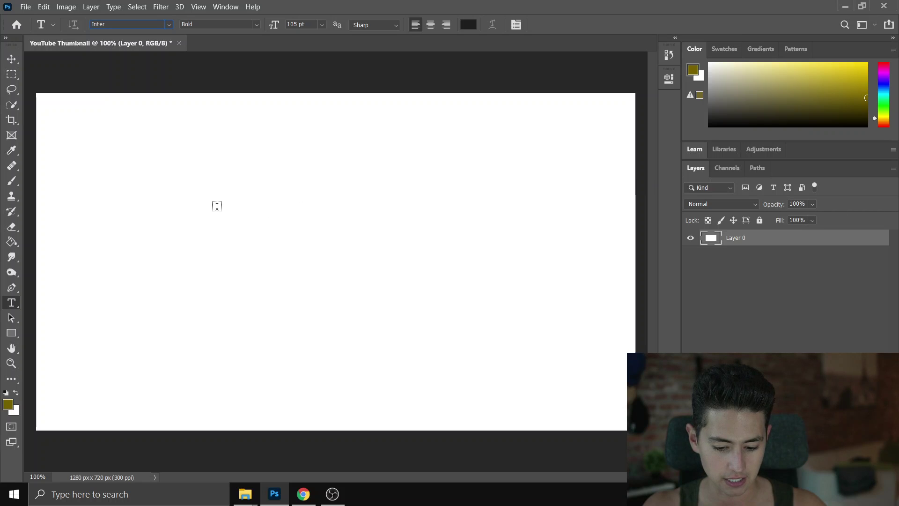
Set the foreground colour to dark green, hex 275800
key(m)
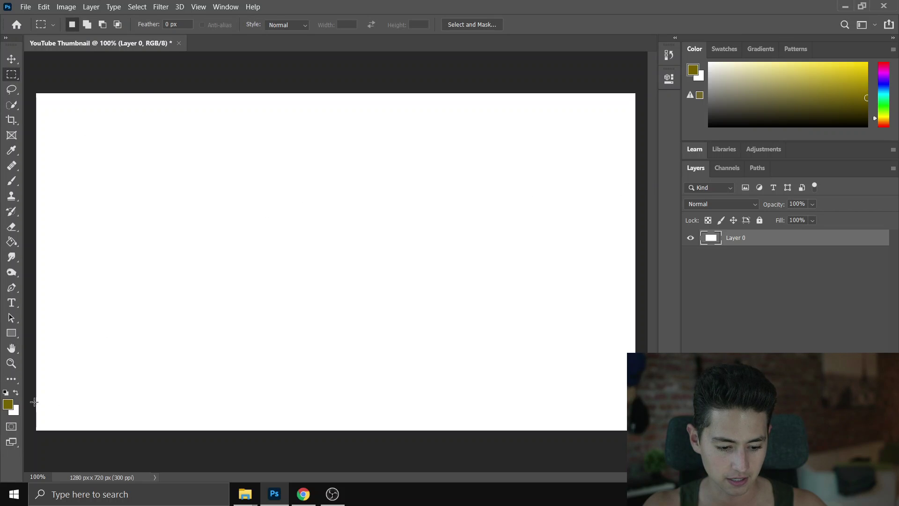
click(7, 404)
click(459, 214)
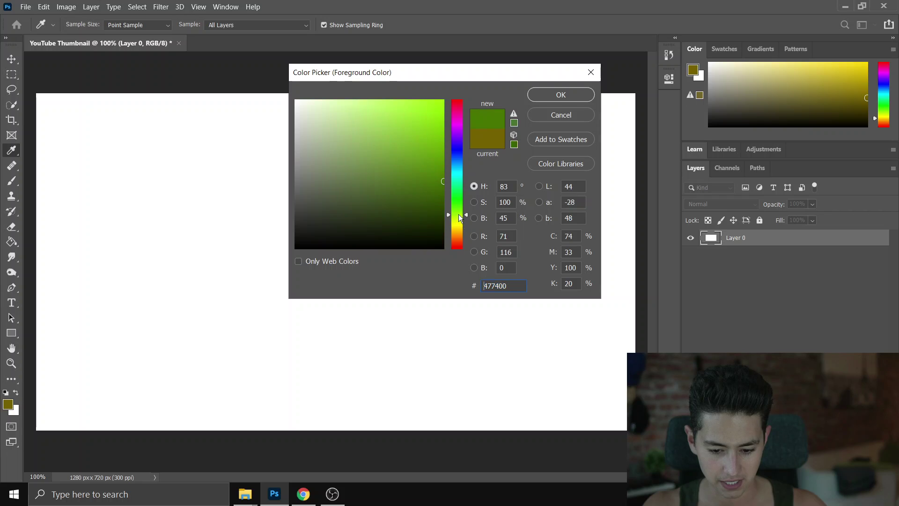
drag(459, 214, 459, 209)
click(440, 198)
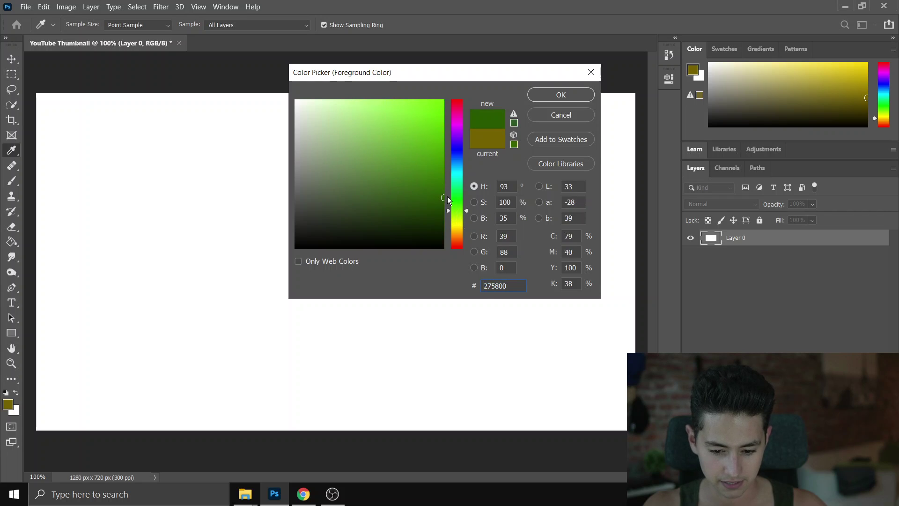
key(Return)
Fill the white Layer 0 with the green foreground colour using the Paint Bucket tool
key(g)
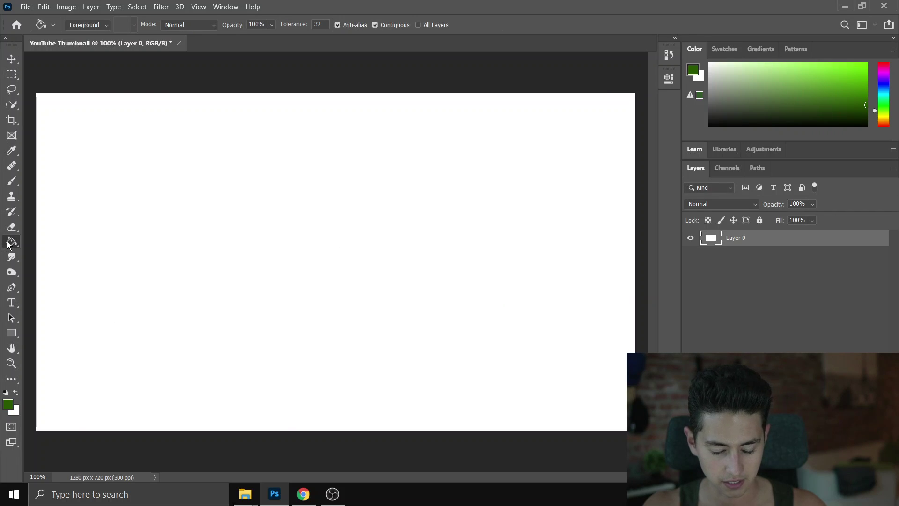
click(370, 250)
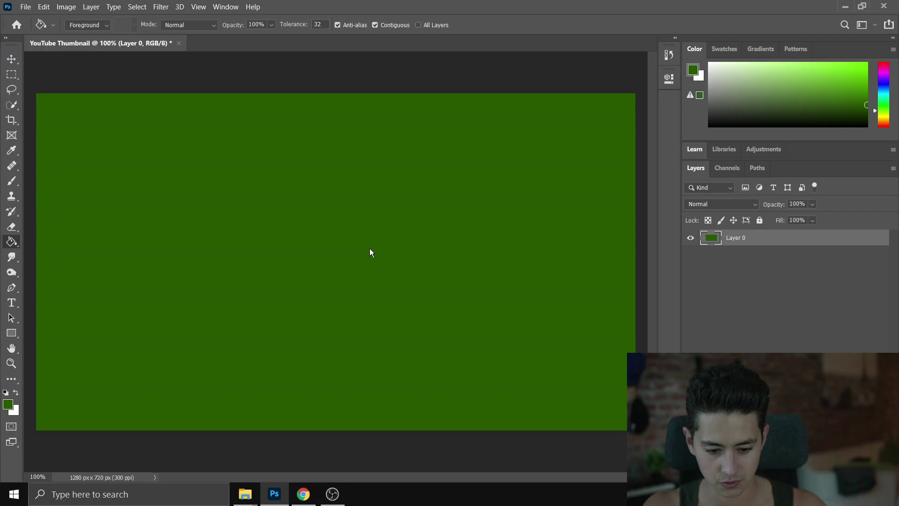
key(ctrl+minus)
key(ctrl+minus)
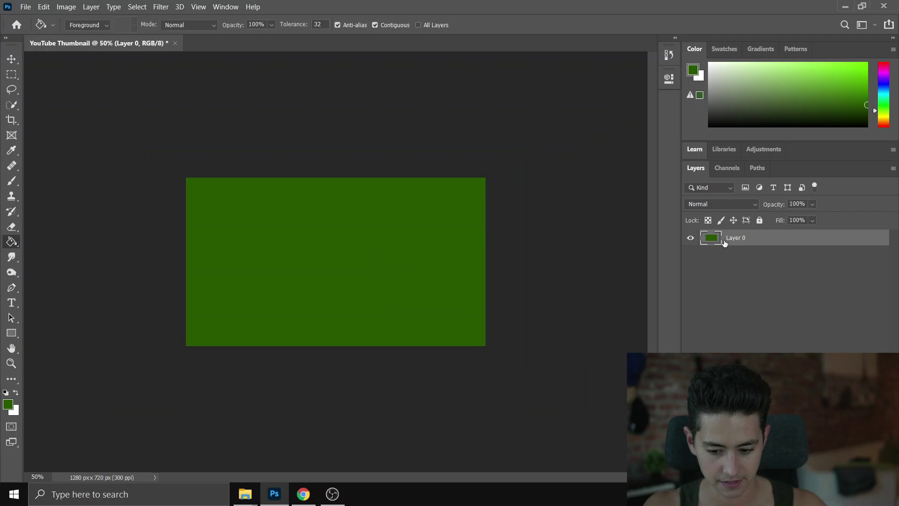
Switch to Chrome, open unsplash.com in a new tab and search for "space" photos
key(alt+Tab)
key(ctrl+t)
text(un)
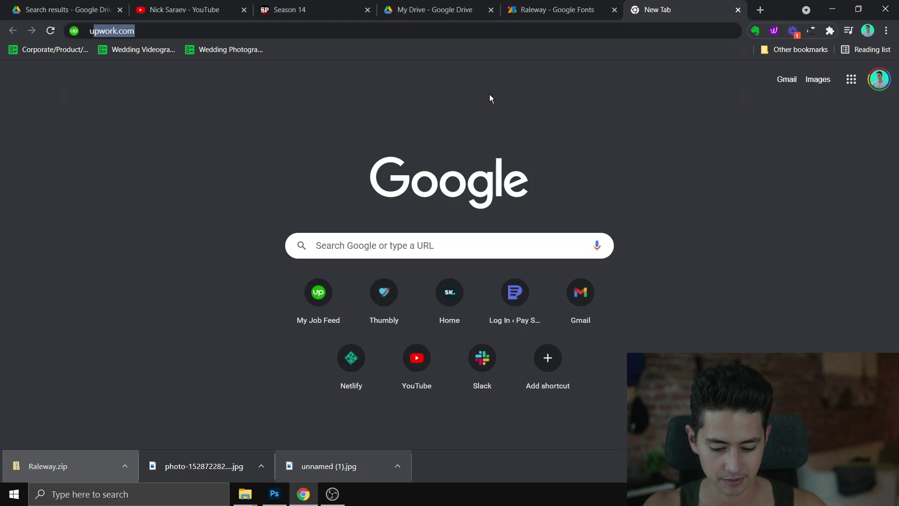
key(Return)
click(421, 328)
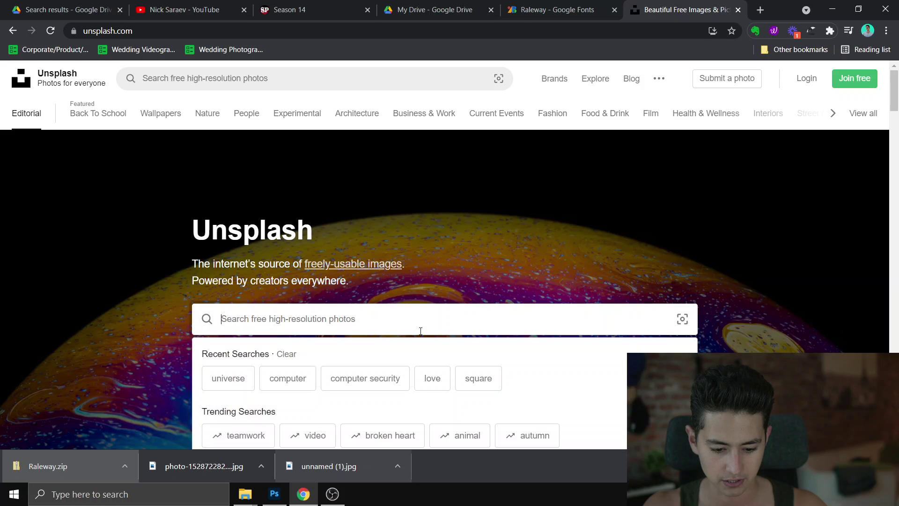
text(space)
key(Return)
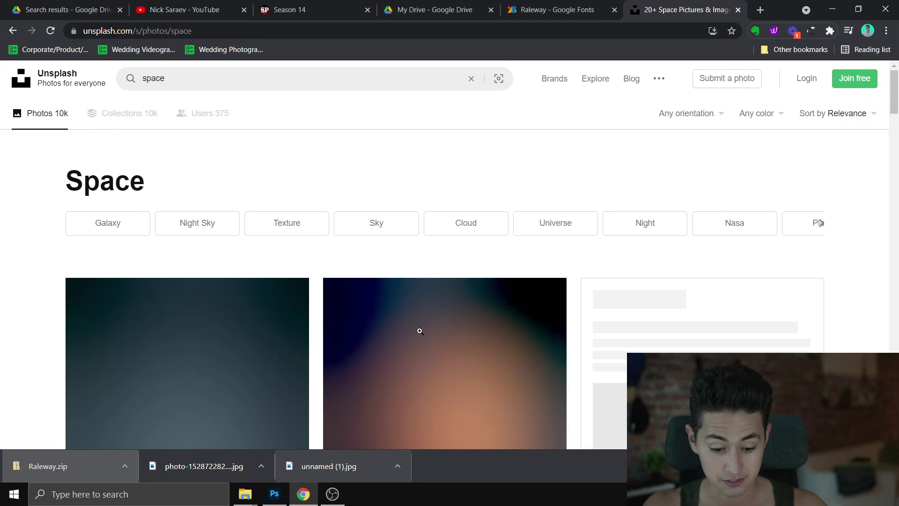
Browse the space photos and filter the results to landscape orientation
scroll(506, 324, down, 1)
scroll(506, 324, down, 6)
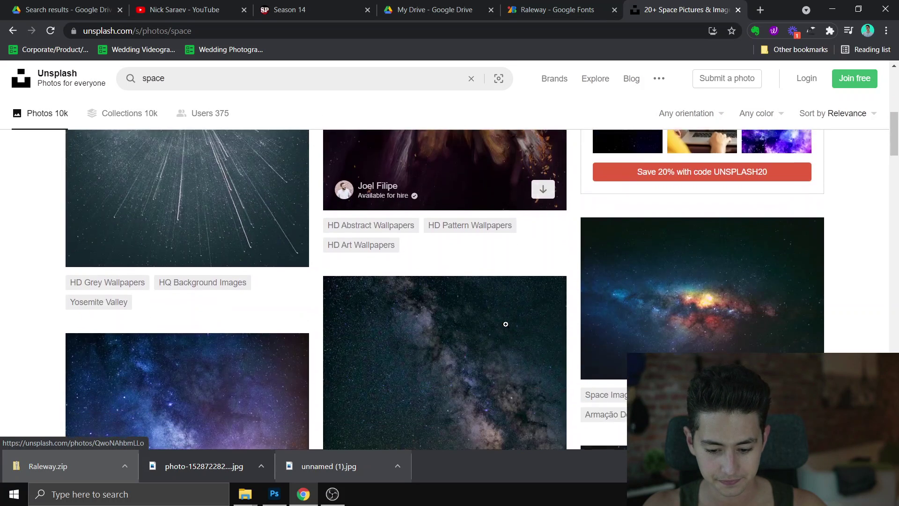
scroll(539, 306, up, 7)
scroll(712, 182, up, 1)
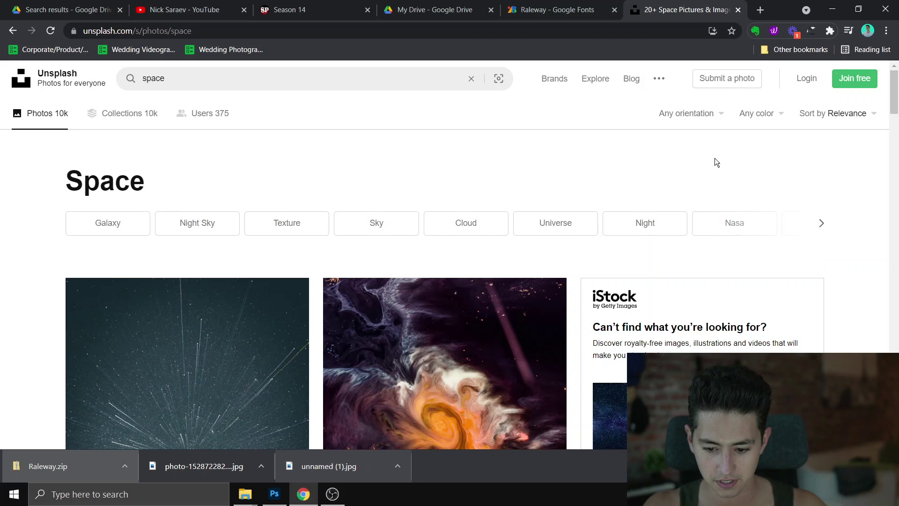
click(712, 113)
click(693, 159)
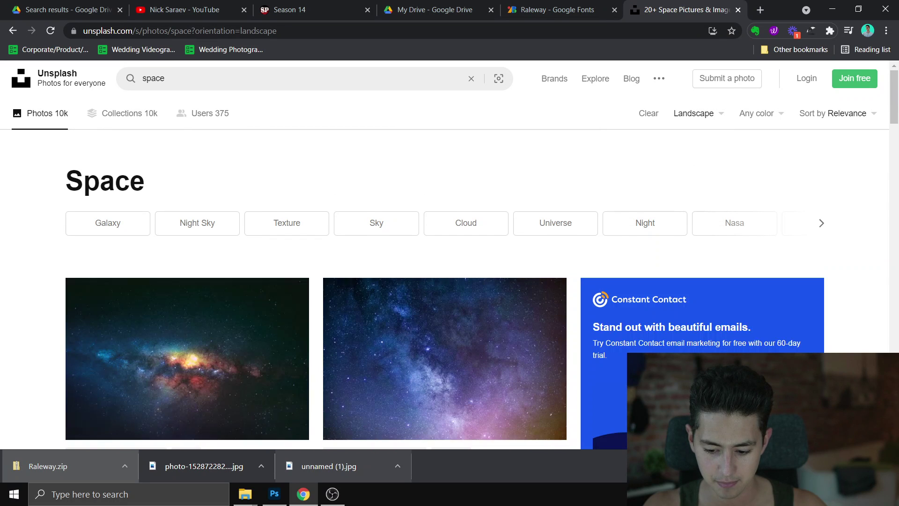
Open the blue and purple galaxy photo from the landscape results and download it for free
scroll(720, 311, down, 3)
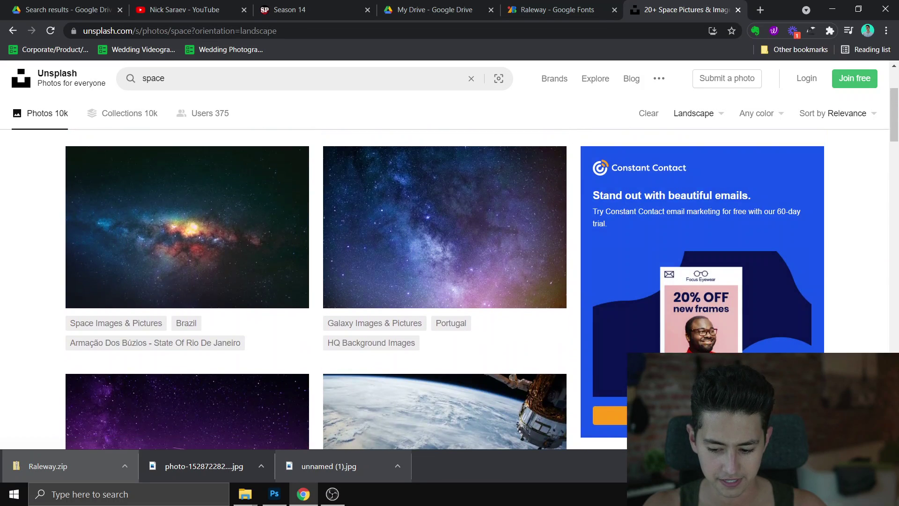
scroll(722, 311, down, 5)
mouse_move(722, 292)
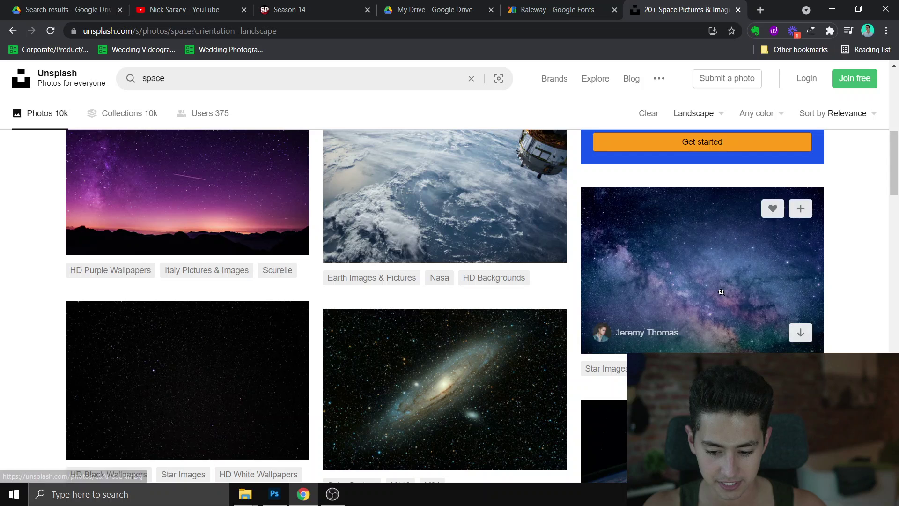
scroll(721, 292, down, 1)
click(709, 251)
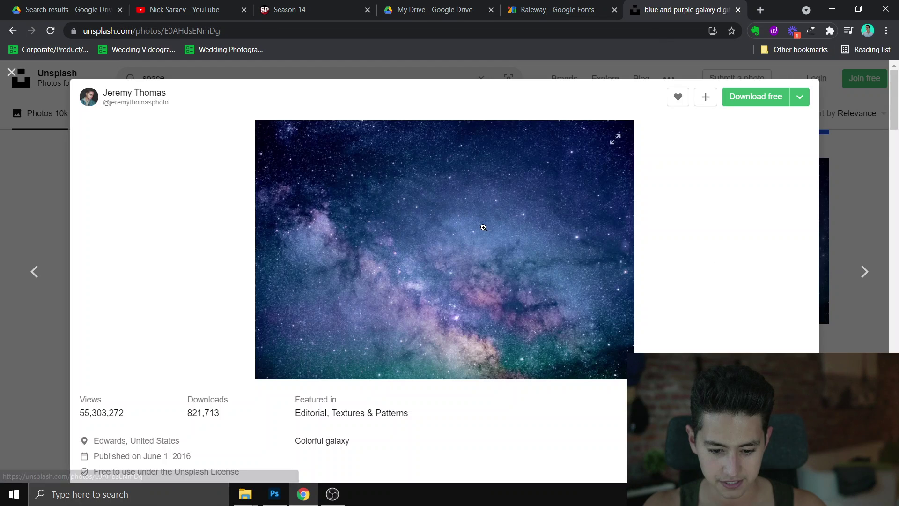
click(768, 105)
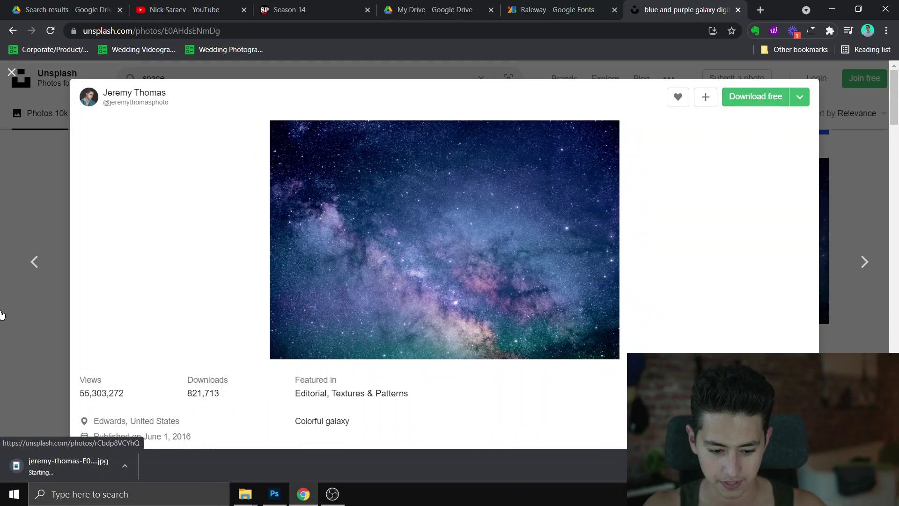
click(6, 237)
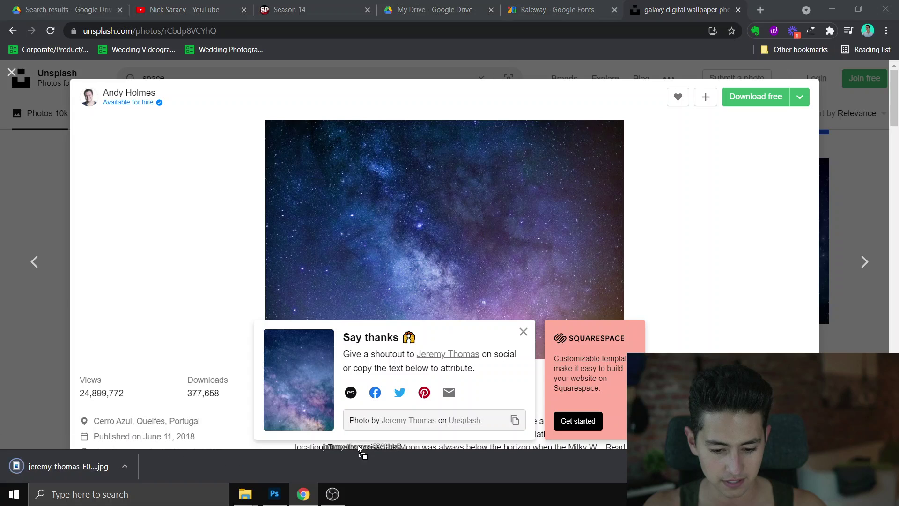
Place the downloaded galaxy photo in the YouTube Thumbnail document in Photoshop and enlarge it to cover the whole canvas
key(alt+Tab)
drag(364, 225, 362, 223)
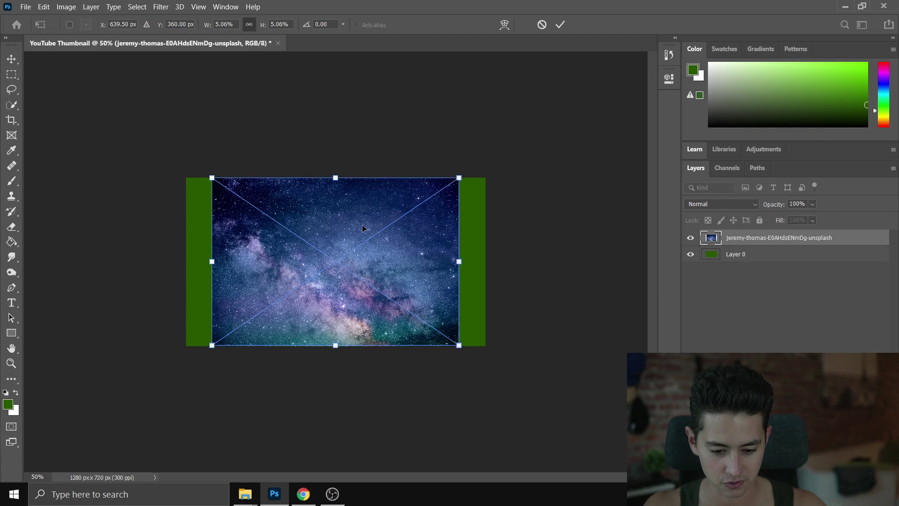
drag(459, 177, 487, 159)
drag(209, 346, 172, 354)
key(Return)
key(g)
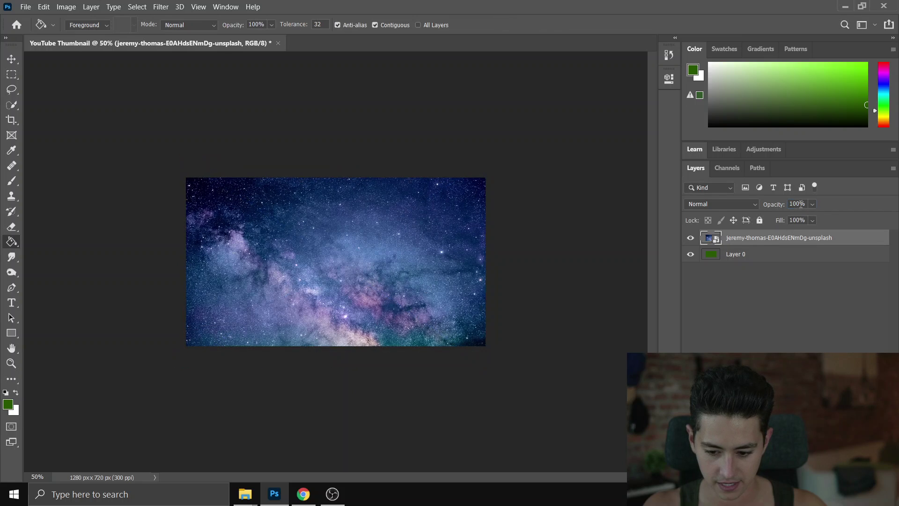
Set the galaxy photo layer's opacity to 25%
double_click(801, 205)
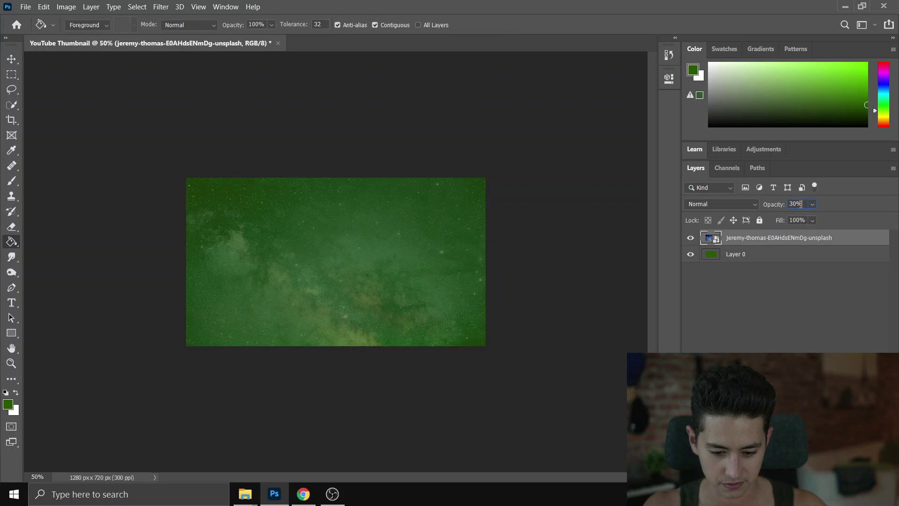
text(25)
key(Return)
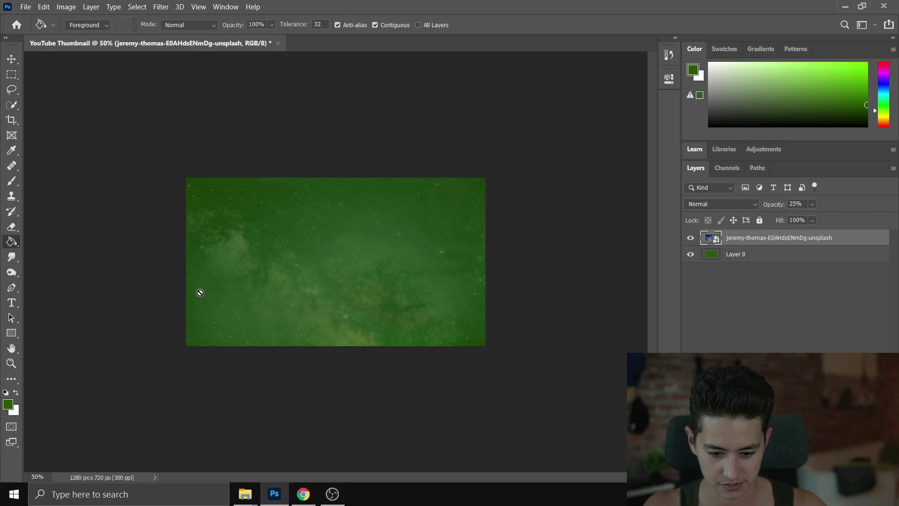
scroll(200, 293, up, 4)
scroll(201, 294, down, 3)
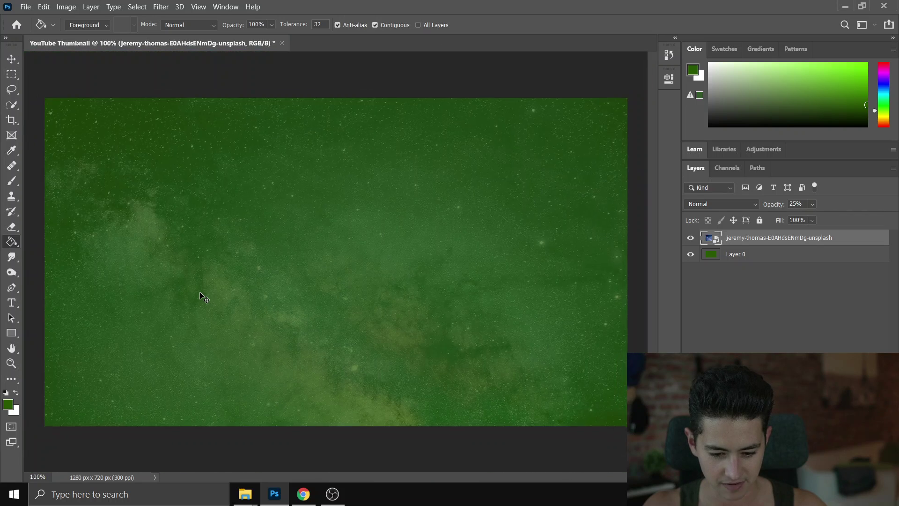
Apply the Add Noise filter to the galaxy photo layer, accepting the settings offered
key(alt+i)
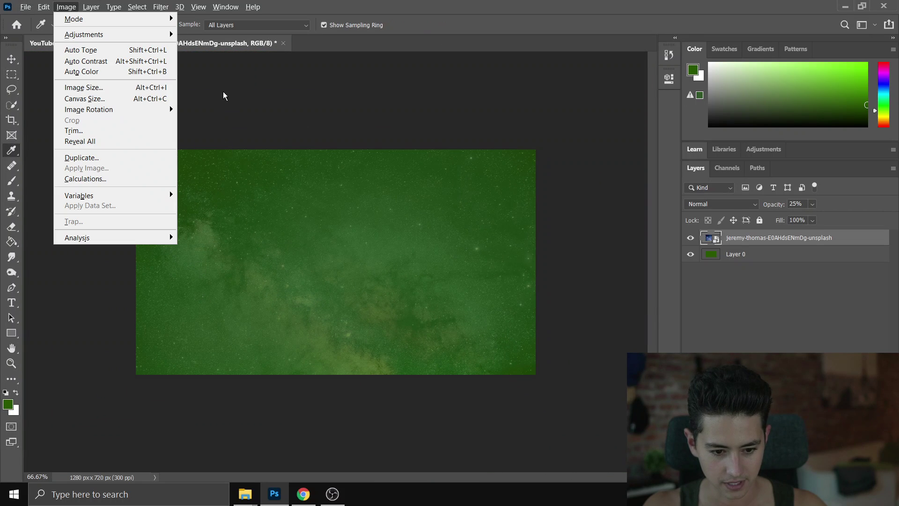
click(223, 92)
click(162, 7)
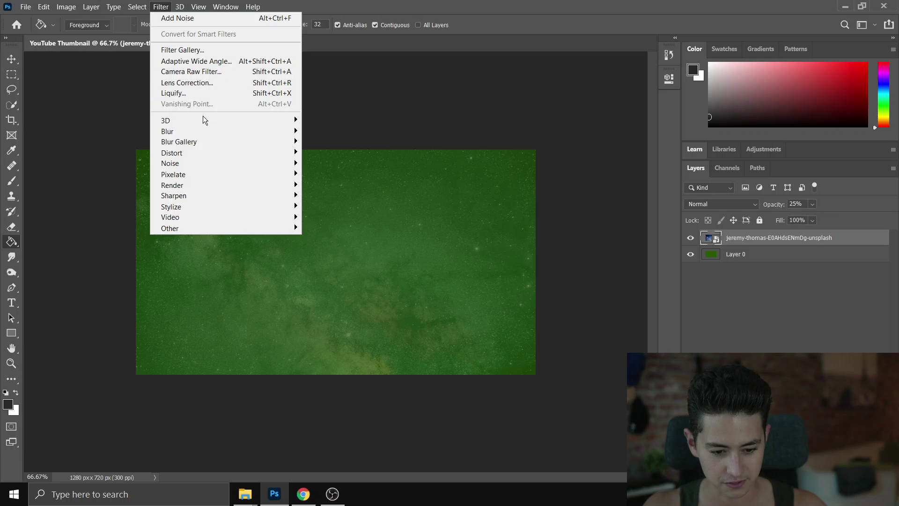
mouse_move(235, 161)
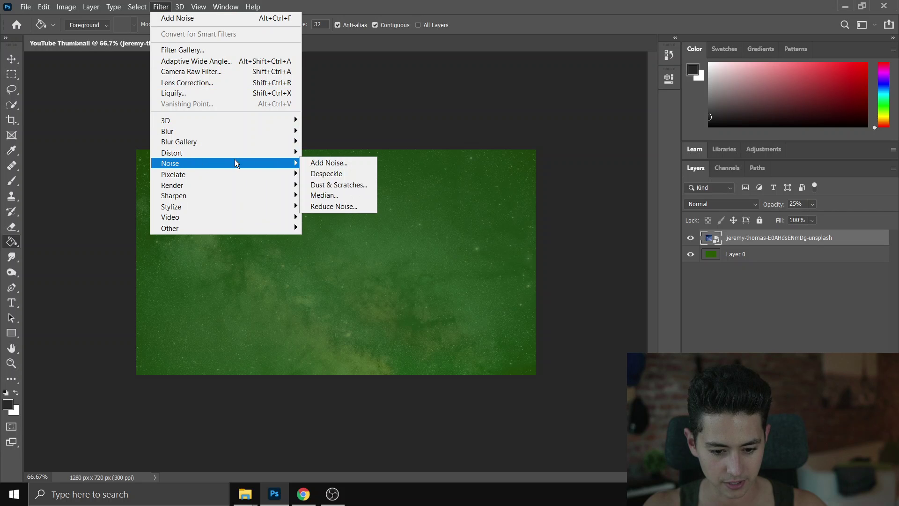
click(315, 161)
click(506, 85)
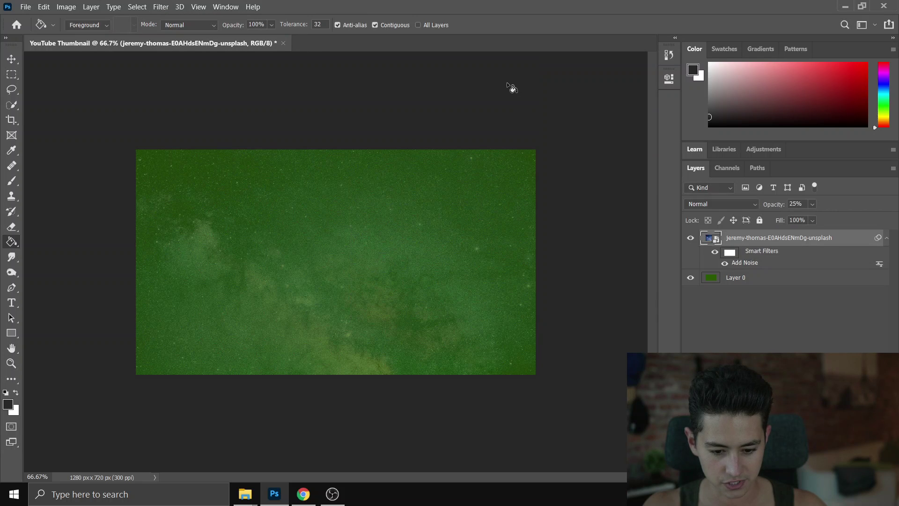
Try reapplying the last-used Add Noise filter to the green Layer 0, and undo it
click(740, 274)
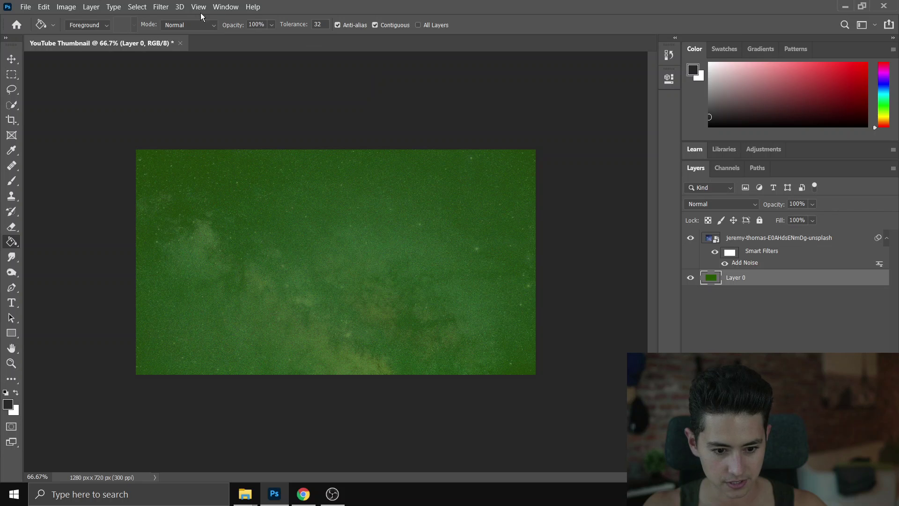
click(160, 7)
click(169, 18)
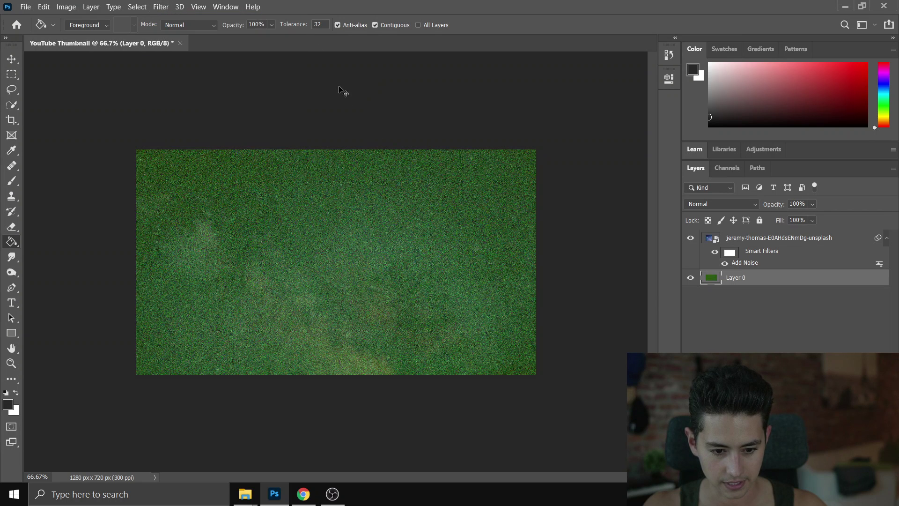
key(ctrl+z)
Add Gaussian noise to the green Layer 0 with the amount set to 1.53%
click(161, 7)
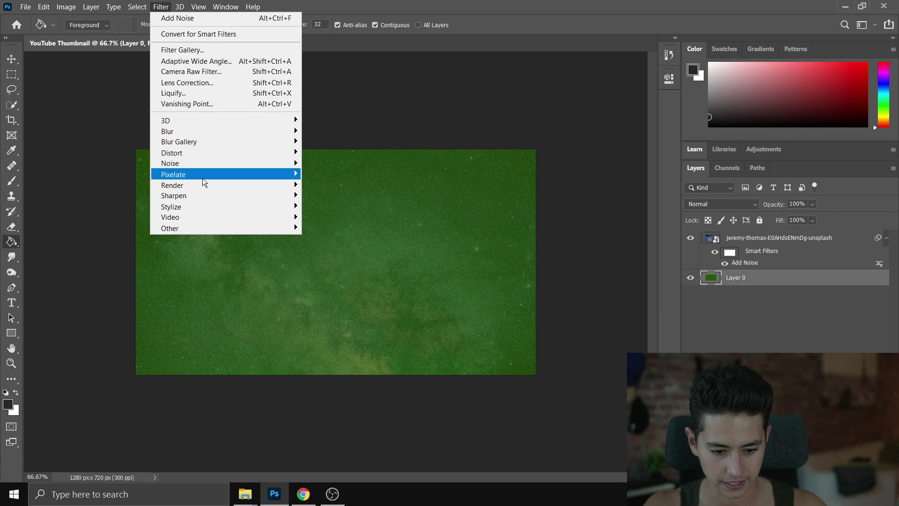
mouse_move(197, 139)
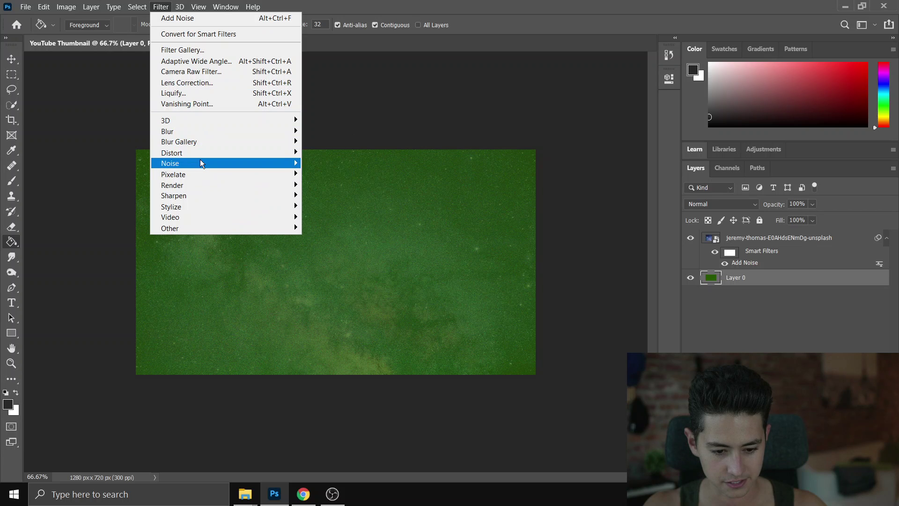
mouse_move(201, 163)
click(317, 162)
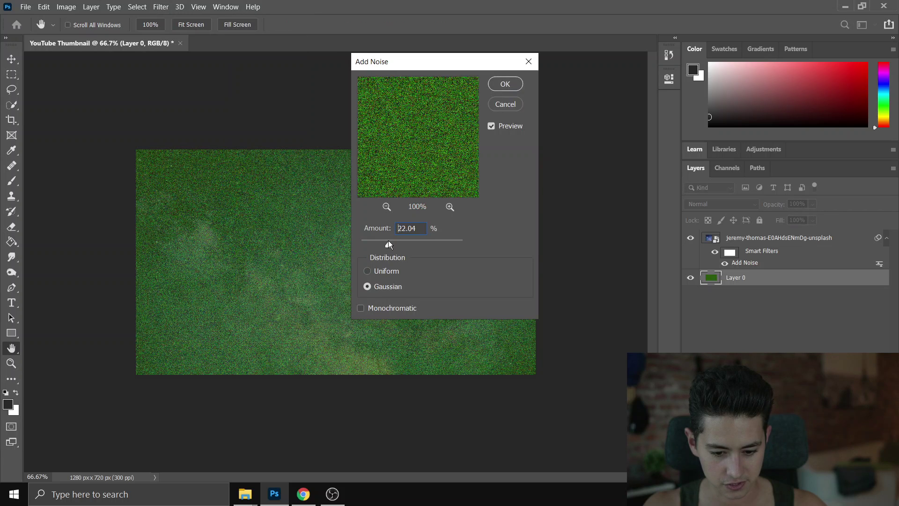
drag(389, 240, 363, 240)
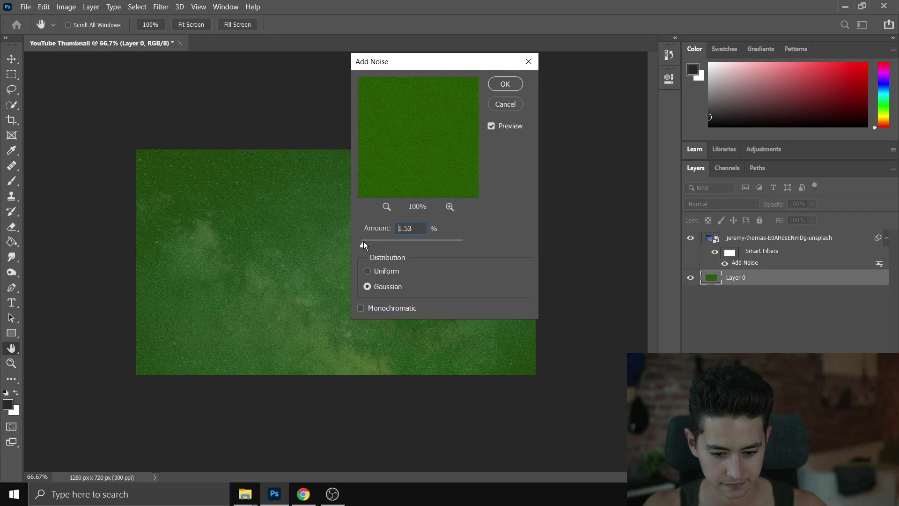
click(514, 84)
key(ctrl+minus)
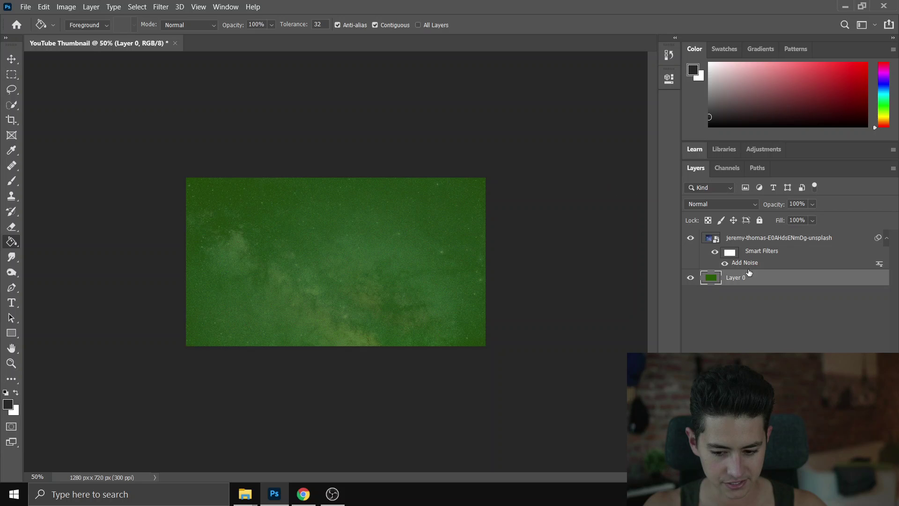
Switch to Chrome and search Google Images for "gordon ramsey" in a new tab
key(alt+Tab)
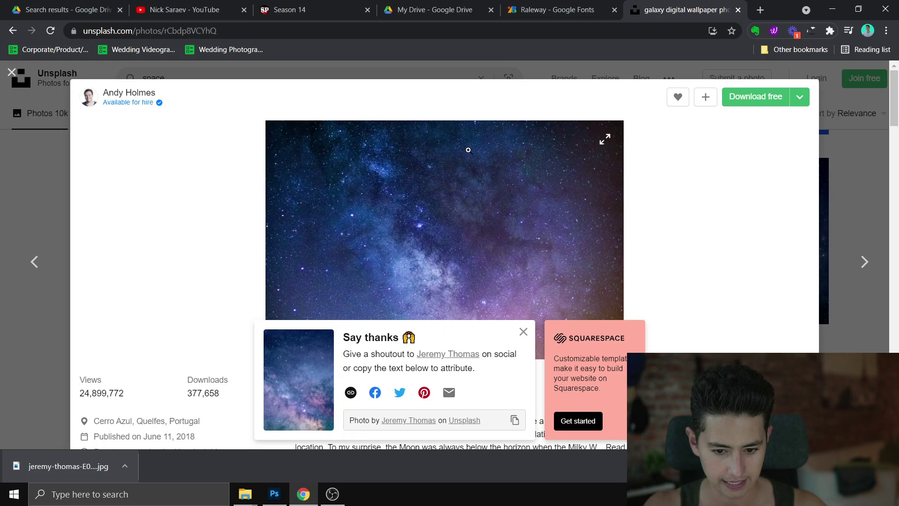
key(ctrl+t)
text(gordon ramsey)
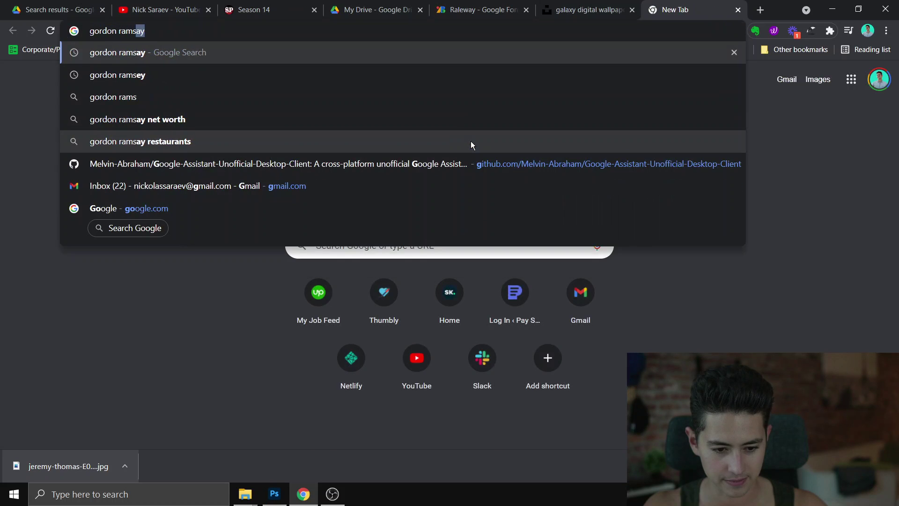
key(Return)
click(159, 124)
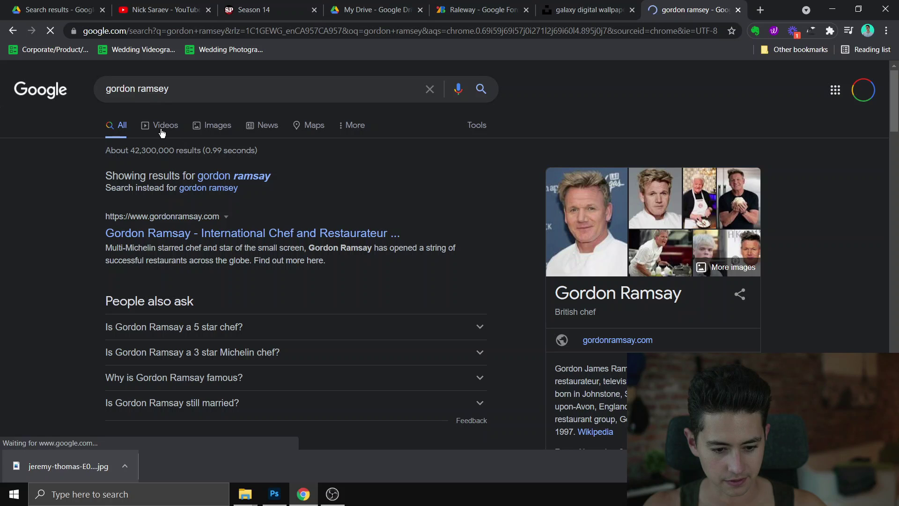
click(215, 125)
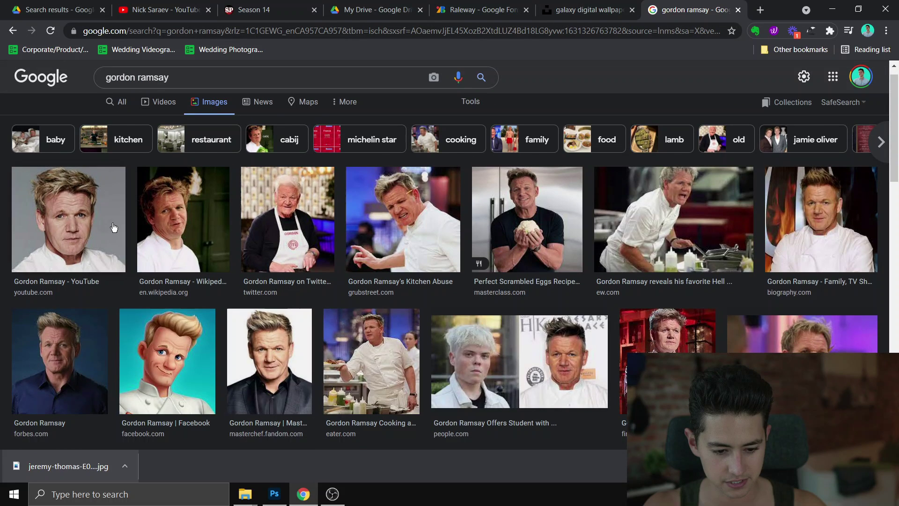
Open the first portrait result, with the grey backdrop and white chef's jacket, at full size and save the image
click(114, 228)
right_click(712, 226)
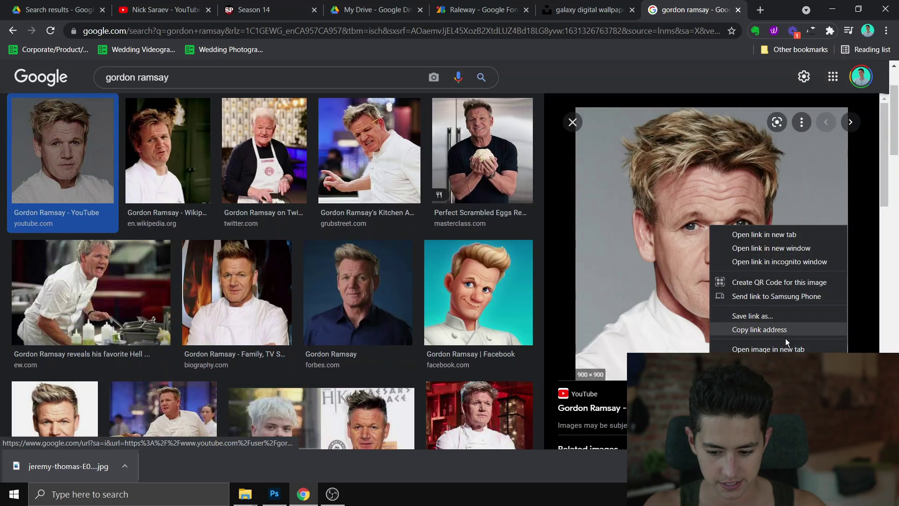
click(754, 345)
key(ctrl+w)
key(ctrl+s)
key(Return)
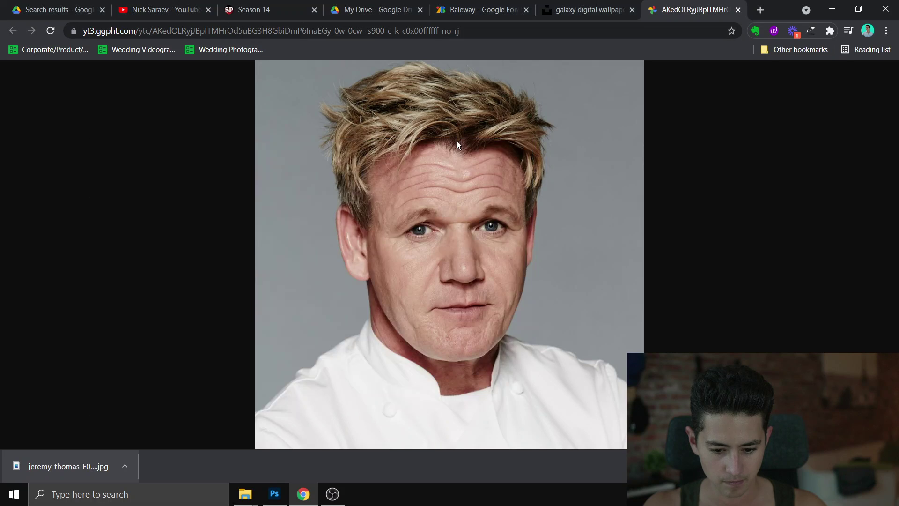
Place the downloaded portrait in the Photoshop thumbnail and move its layer above the galaxy photo layer
key(ctrl+w)
drag(57, 466, 324, 252)
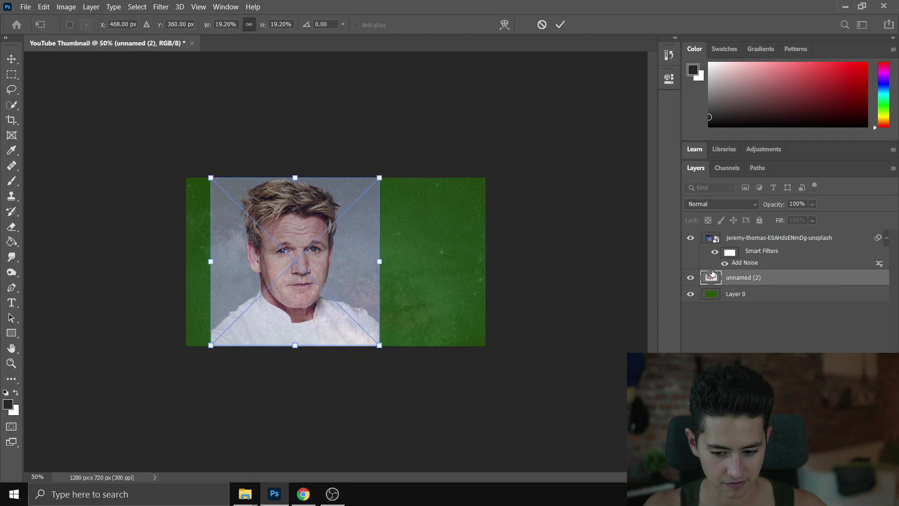
drag(791, 277, 781, 239)
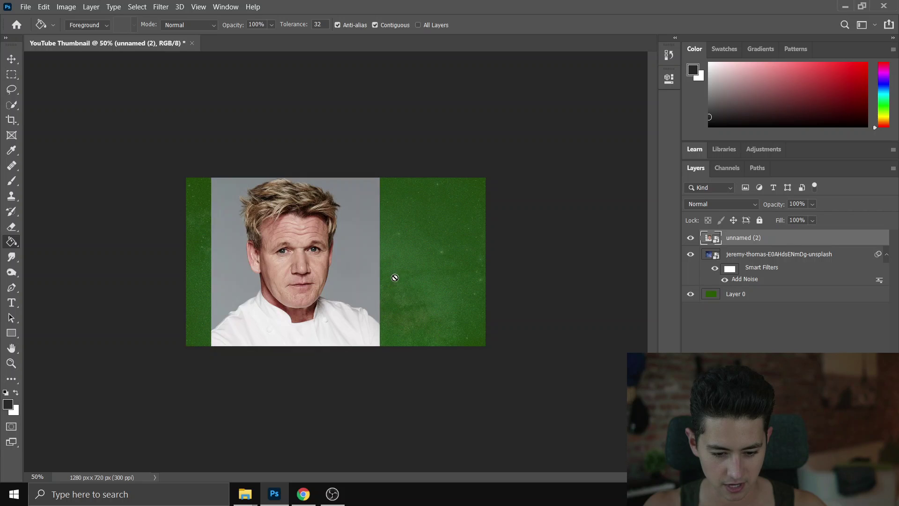
Reposition the portrait in the left half of the thumbnail, keeping its size and filling the full canvas height
key(v)
mouse_move(349, 269)
mouse_down()
mouse_move(322, 266)
mouse_move(326, 279)
mouse_up()
key(ctrl+t)
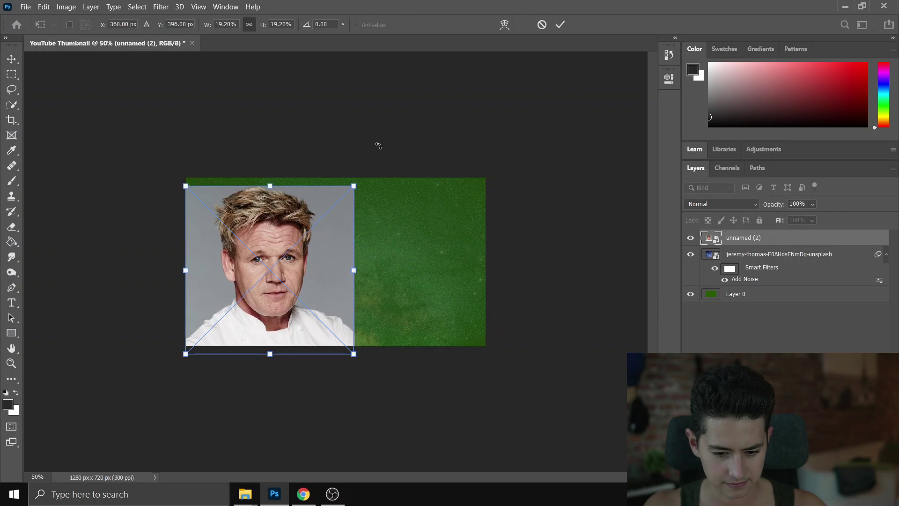
drag(378, 144, 395, 155)
key(Escape)
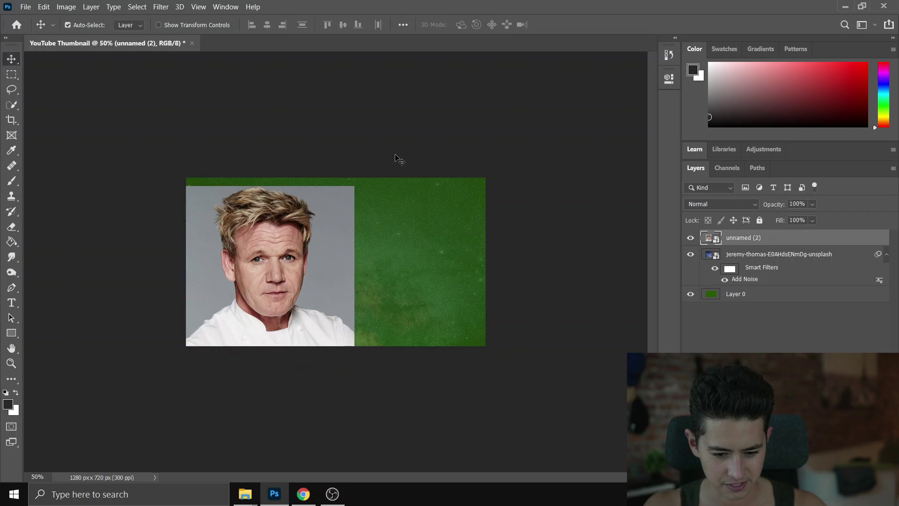
drag(326, 244, 348, 236)
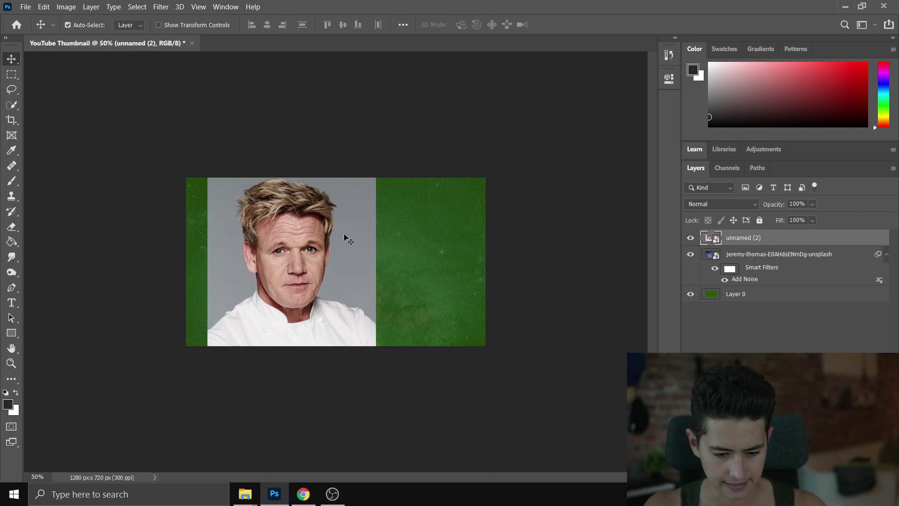
Select the chef's face, hair, ear and white jacket with the Quick Selection tool
click(12, 104)
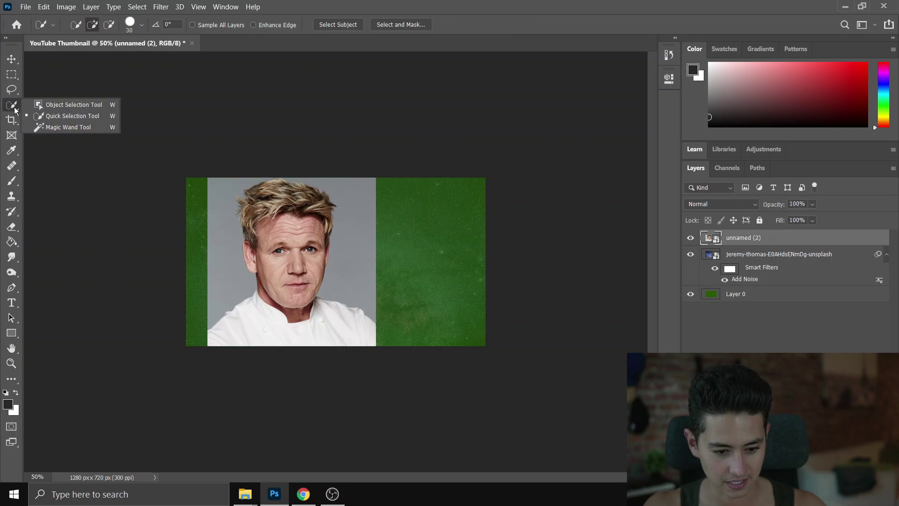
click(51, 119)
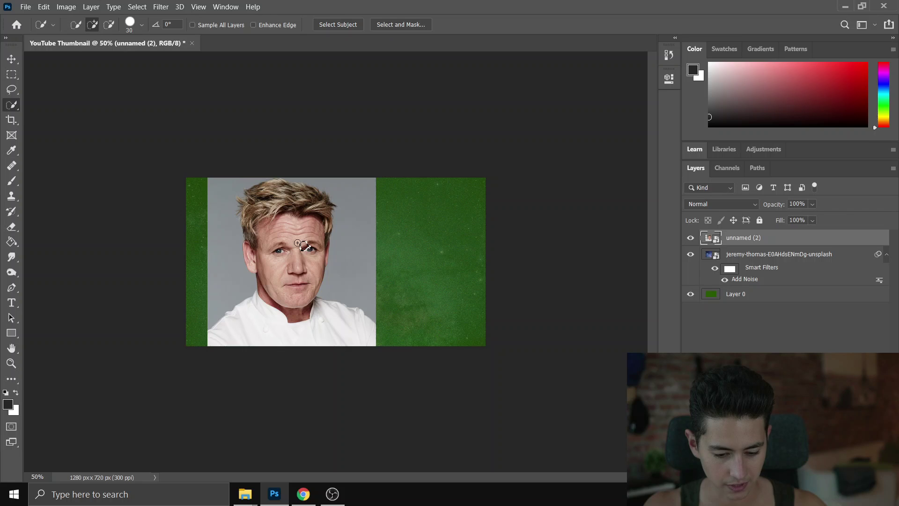
drag(298, 243, 266, 202)
mouse_move(317, 256)
mouse_down()
mouse_move(294, 321)
mouse_move(259, 334)
mouse_move(347, 323)
mouse_up()
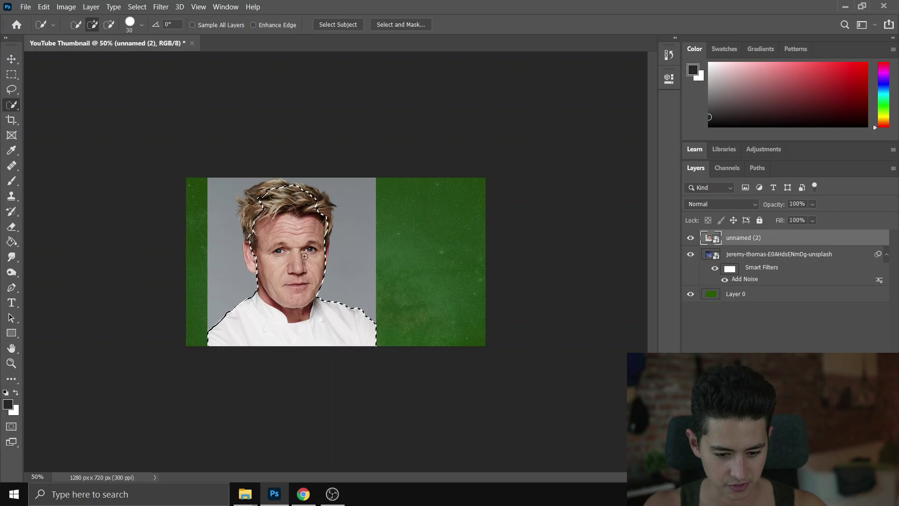
drag(257, 235, 256, 205)
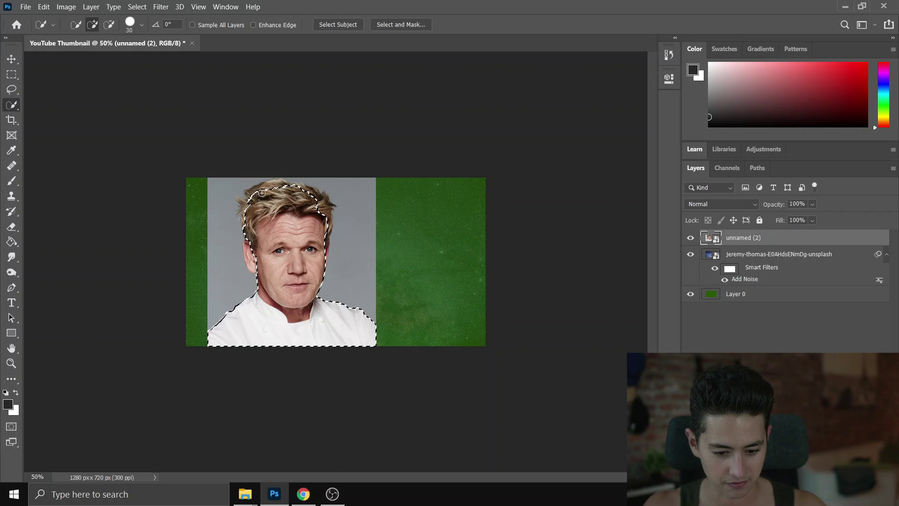
click(279, 183)
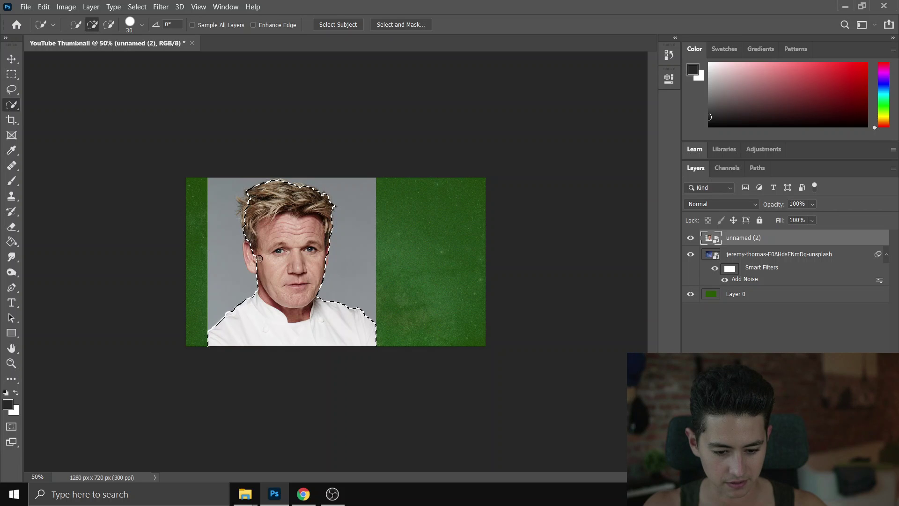
click(249, 209)
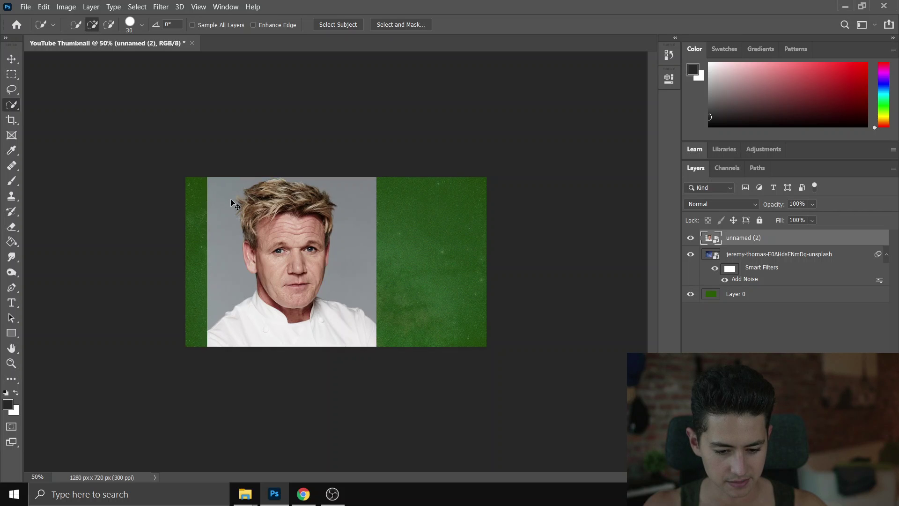
Refine the selection along the hair on the left side of the head, undoing the last addition
key(ctrl+plus)
key(ctrl+plus)
scroll(231, 200, left, 5)
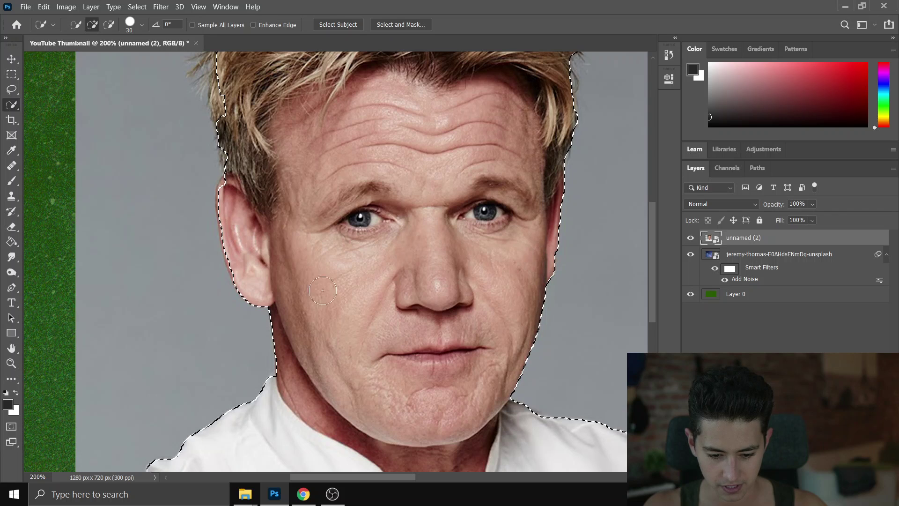
scroll(230, 202, up, 3)
click(229, 202)
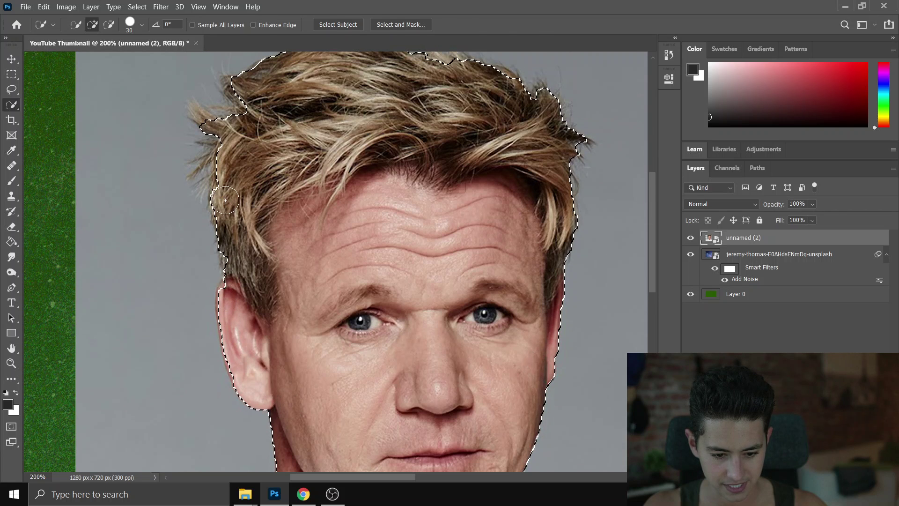
click(194, 102)
key(ctrl+z)
scroll(200, 140, up, 1)
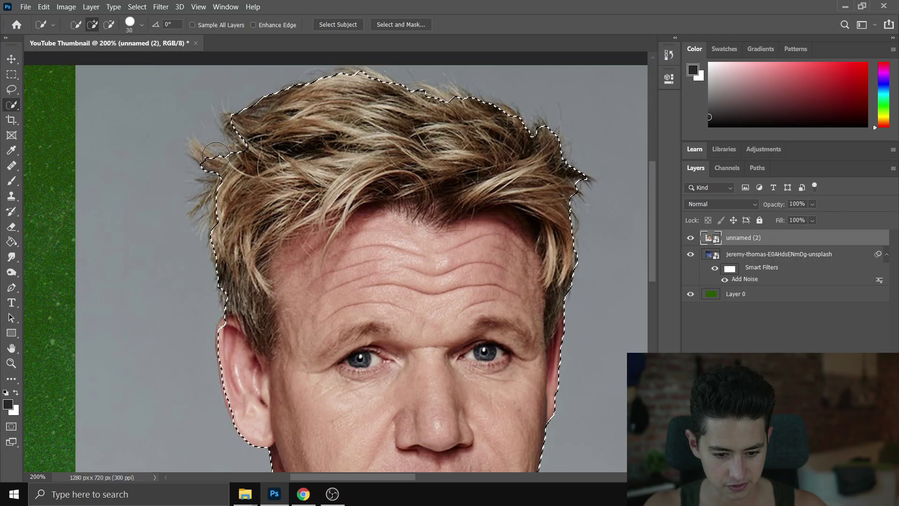
Reduce the Quick Selection brush to 16 px, add the upper-left hair tufts to the selection and subtract the backdrop between them
click(141, 25)
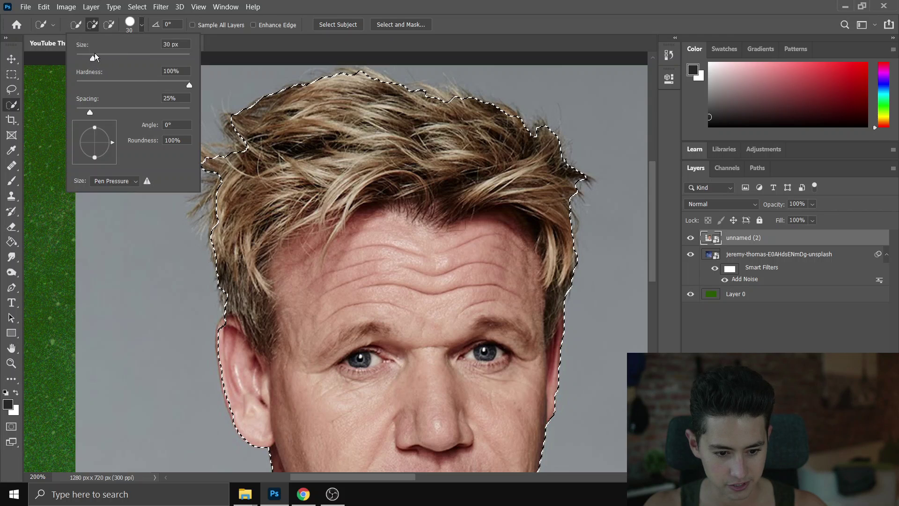
drag(90, 54, 85, 53)
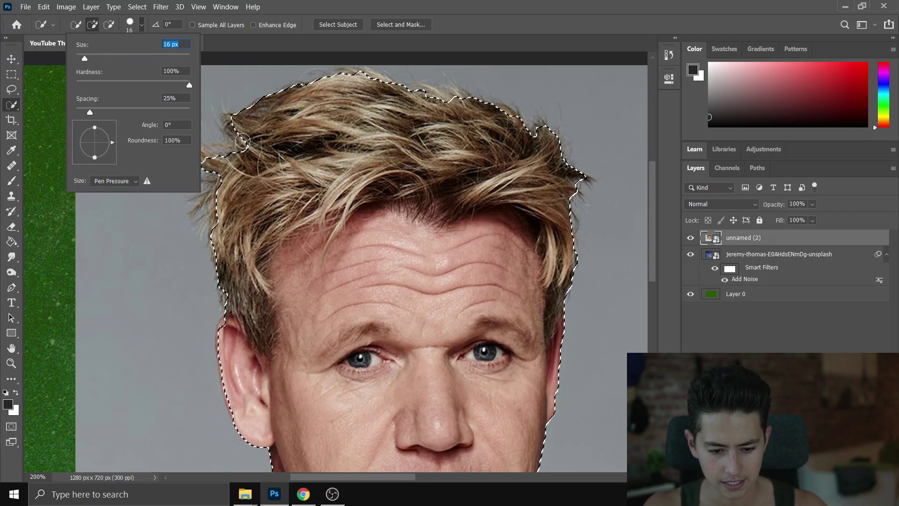
click(235, 168)
mouse_move(206, 160)
mouse_down()
mouse_move(200, 152)
mouse_move(218, 141)
mouse_up()
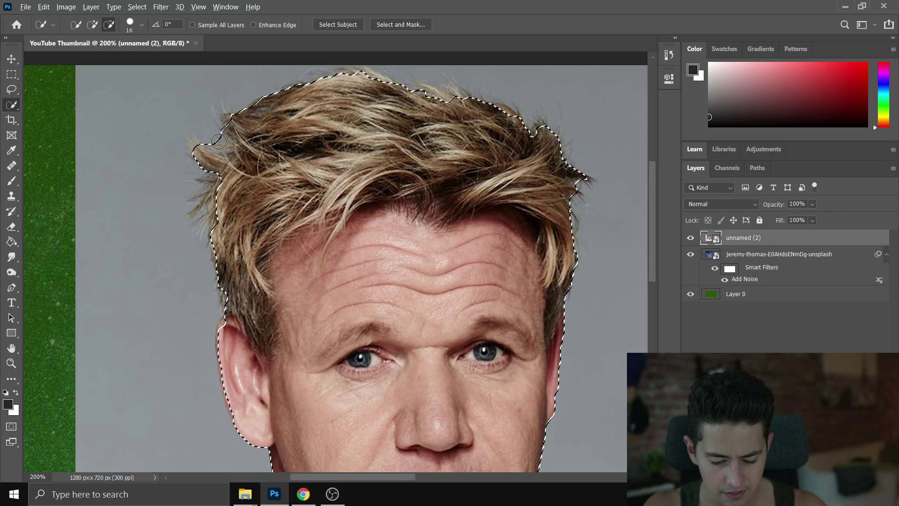
alt+click(218, 141)
alt+click(215, 141)
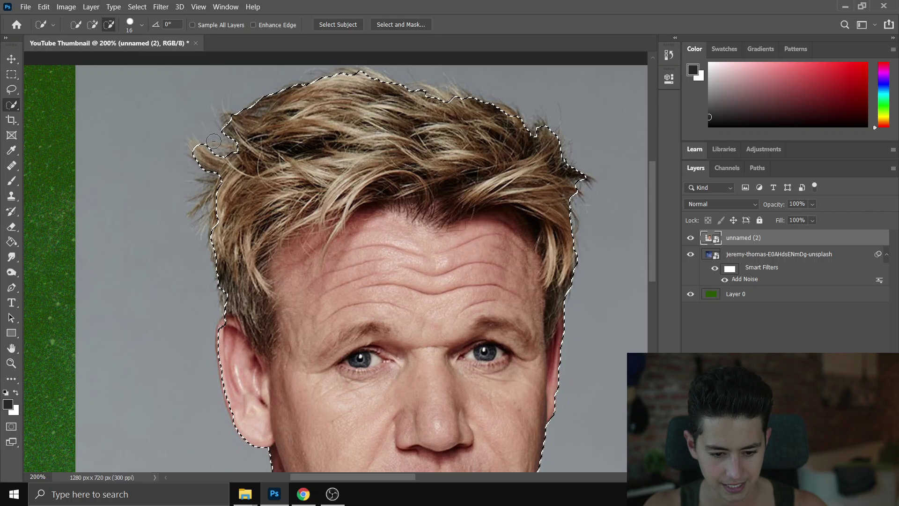
click(221, 123)
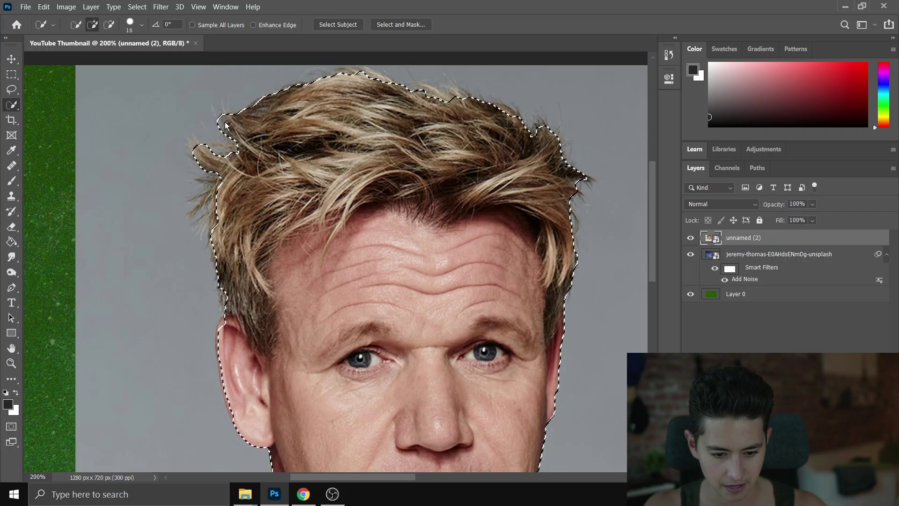
Smooth the selection around the chef with a value of 8
scroll(565, 188, down, 3)
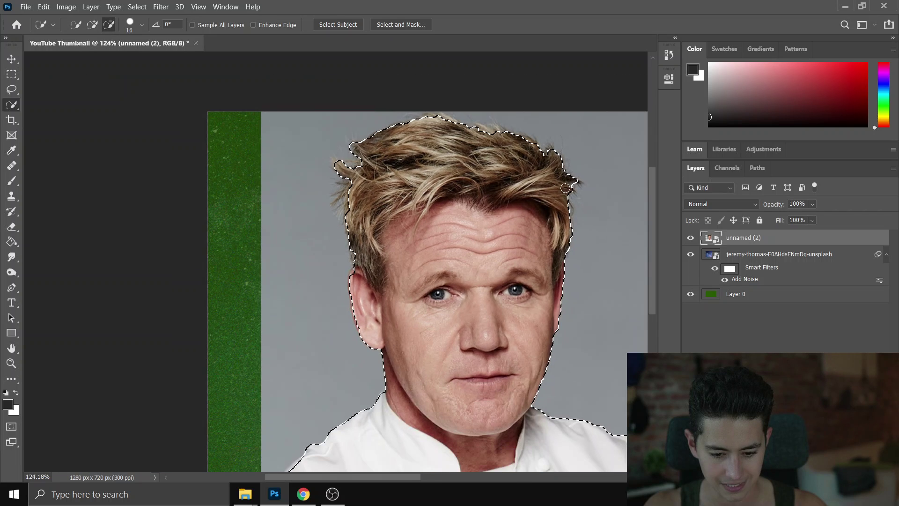
scroll(539, 211, down, 2)
scroll(488, 247, left, 2)
scroll(487, 247, right, 4)
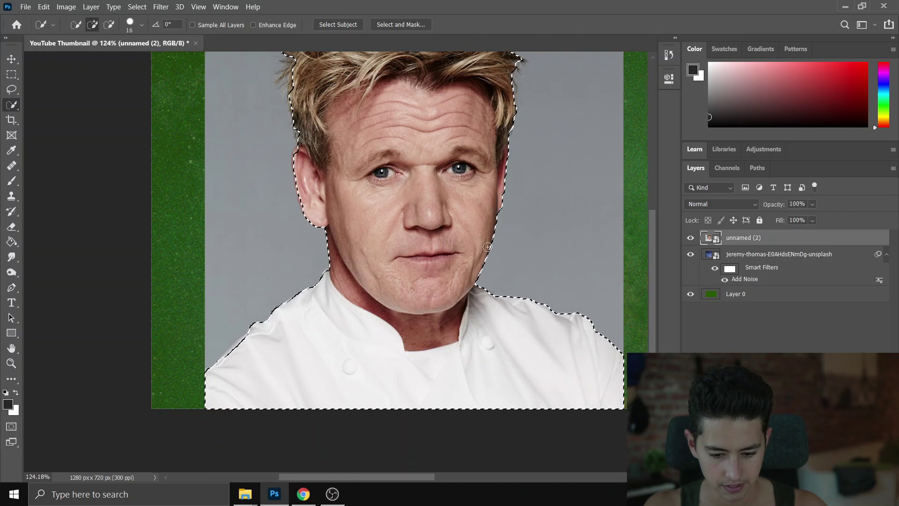
scroll(488, 248, down, 3)
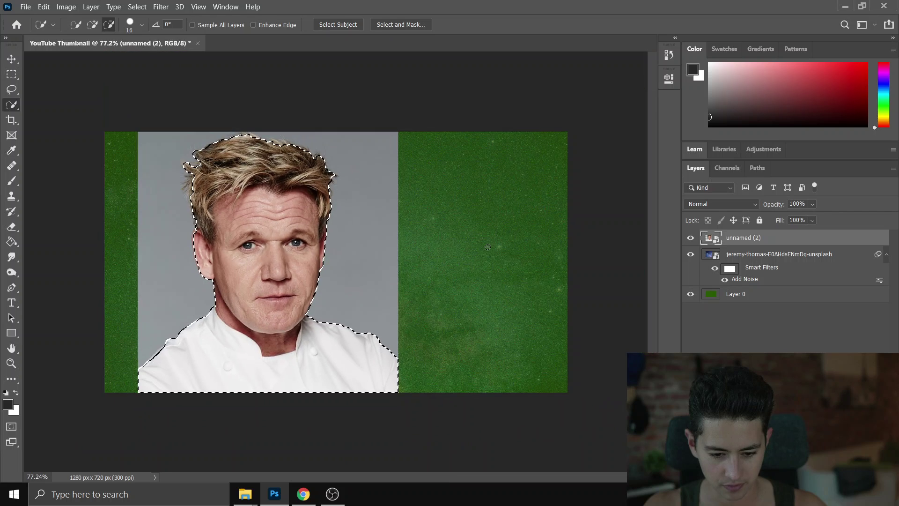
key(alt)
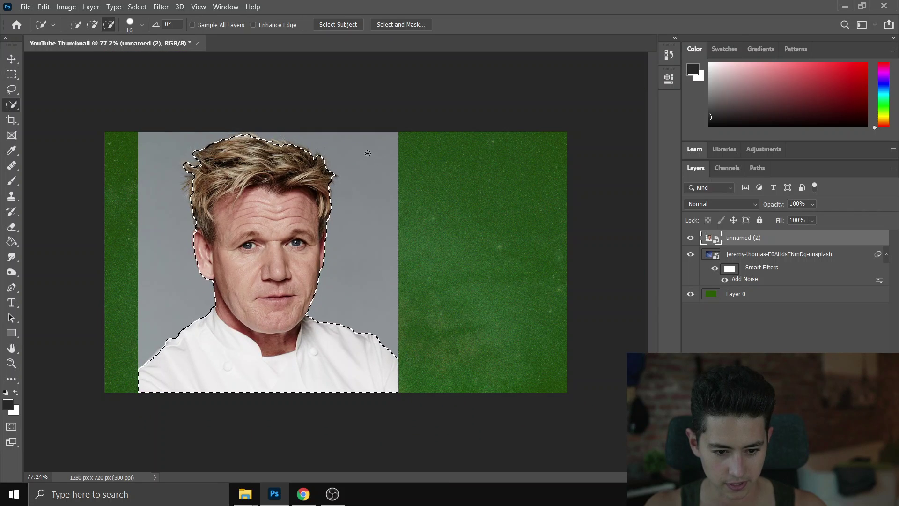
key(alt+s)
key(m)
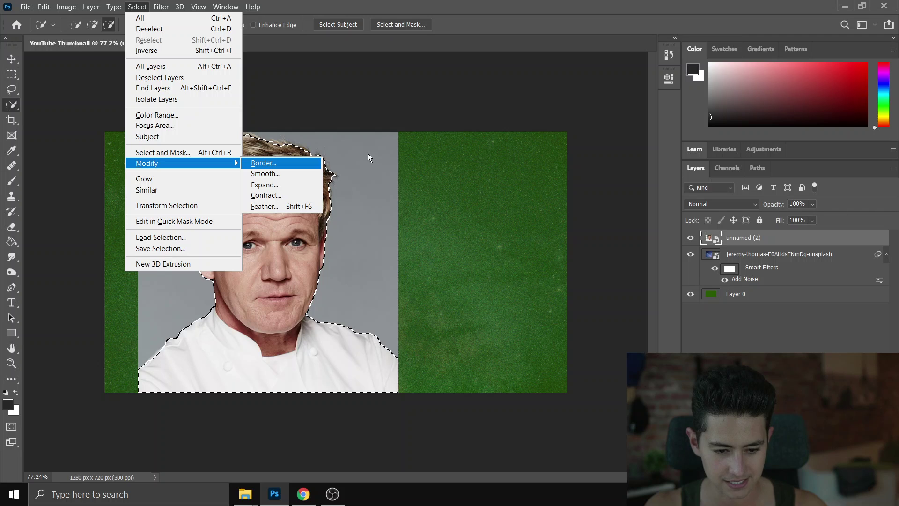
key(s)
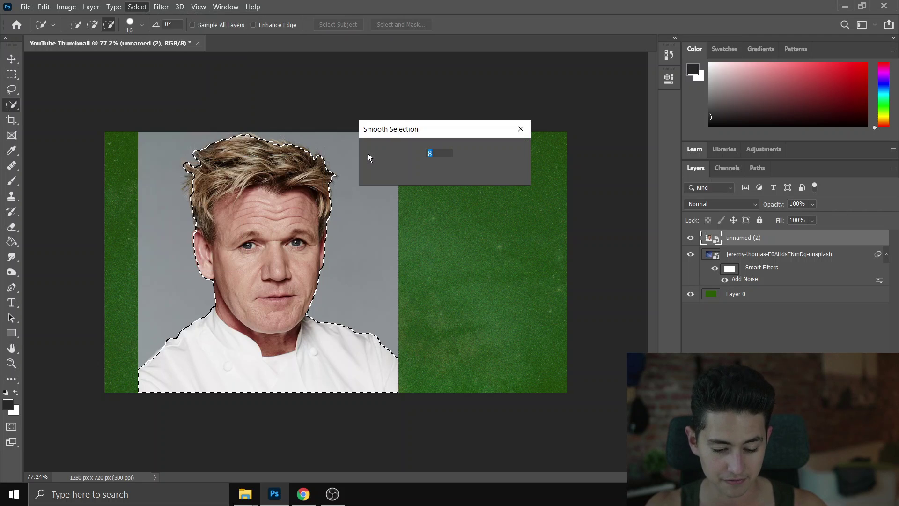
key(Return)
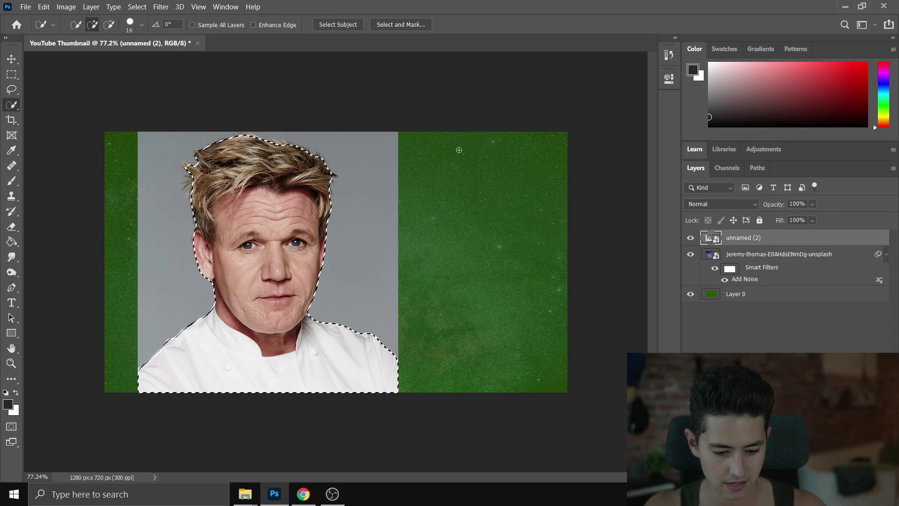
Copy the selected chef onto a new layer and delete the original portrait layer, unnamed (2)
key(ctrl+j)
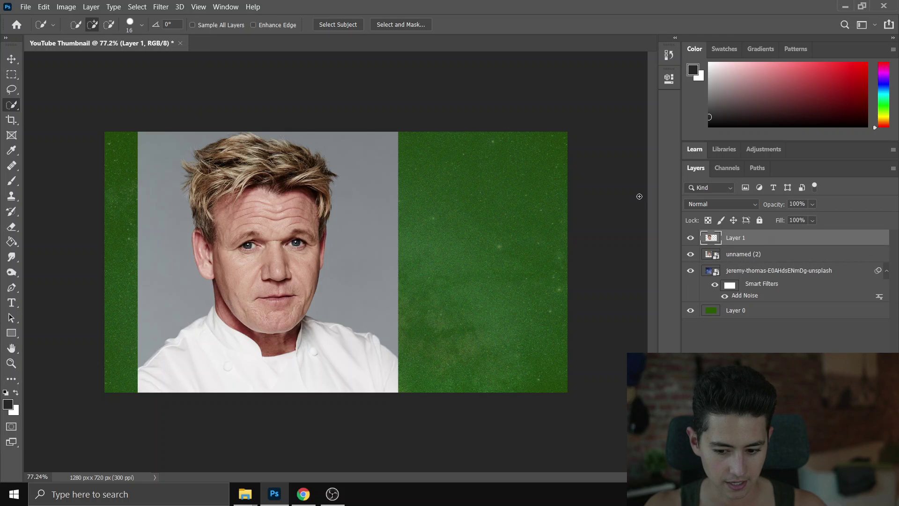
click(690, 254)
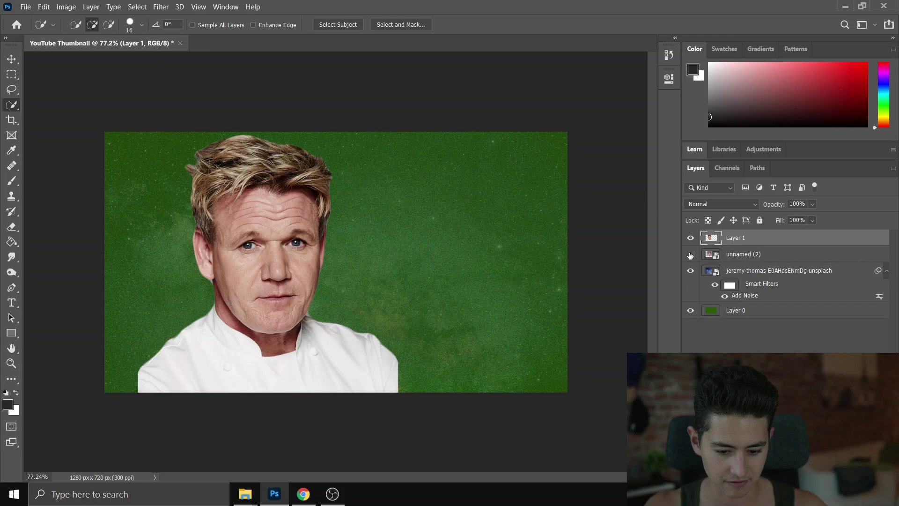
click(734, 254)
key(Delete)
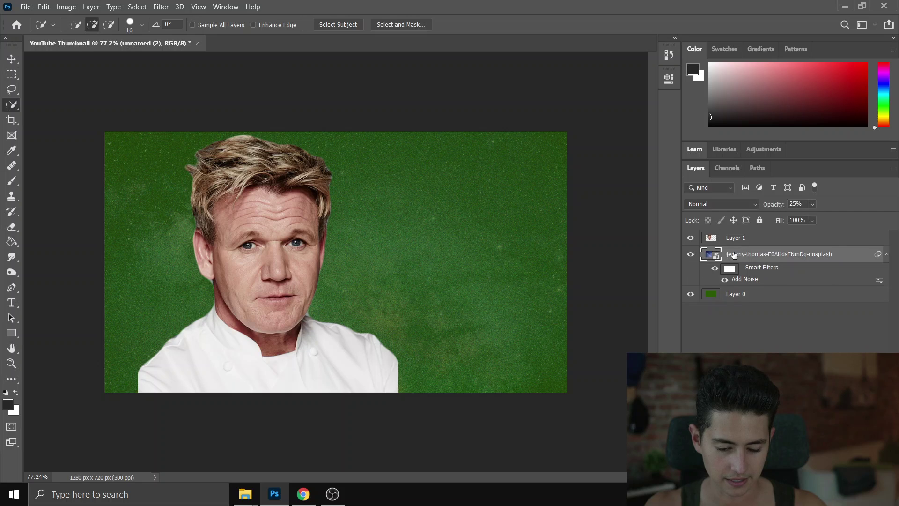
Move the chef cutout down toward the lower-left corner of the canvas
key(v)
drag(288, 250, 257, 269)
Try rotating the chef cutout clockwise by about 3 degrees
key(ctrl+t)
drag(371, 135, 385, 135)
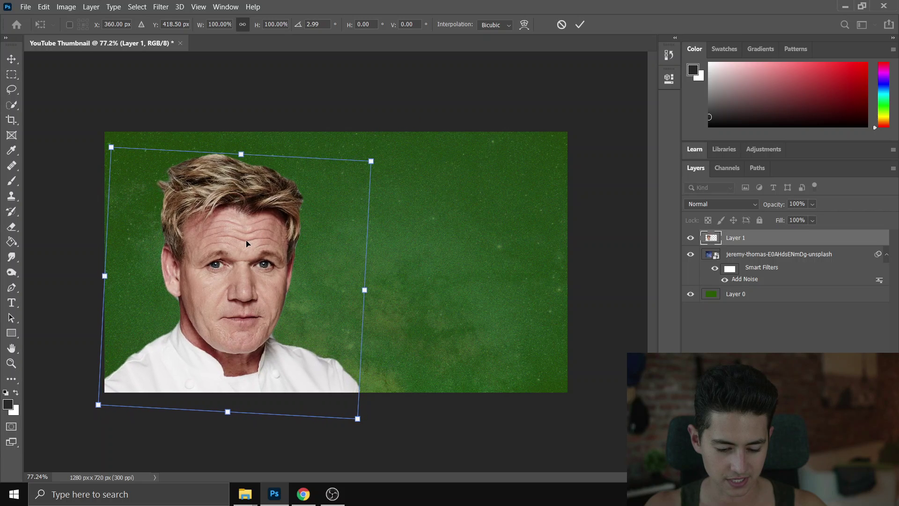
key(Return)
key(ctrl+z)
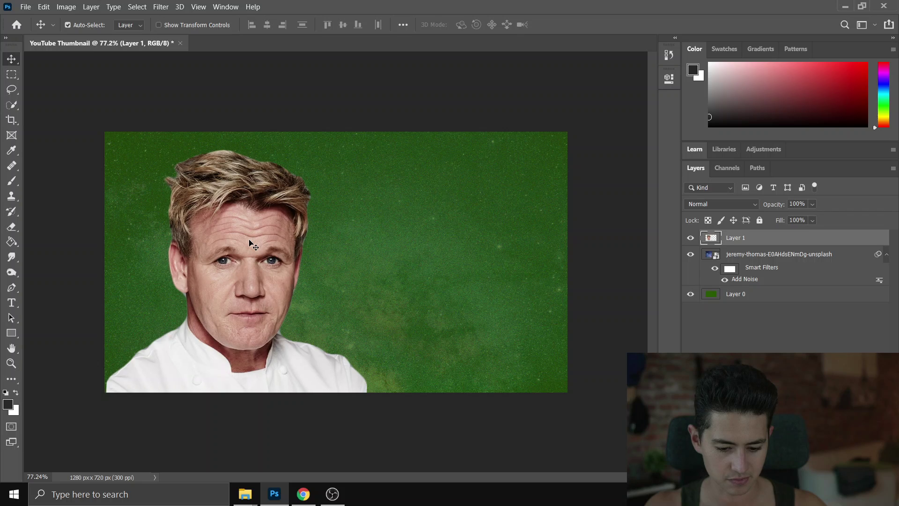
Switch to Chrome, close the Unsplash galaxy page and examine the YouTube channel's thumbnails for style, then return to Photoshop
key(alt+Tab)
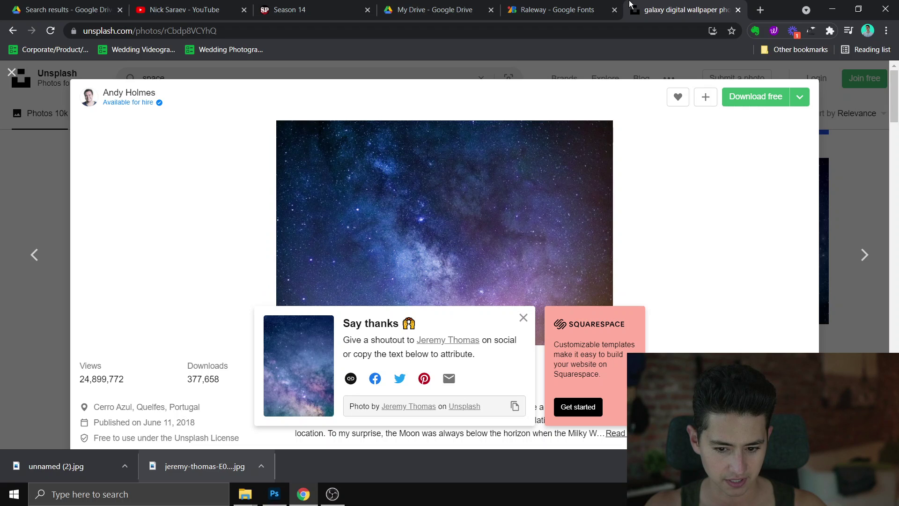
key(ctrl+w)
click(258, 7)
scroll(348, 151, down, 2)
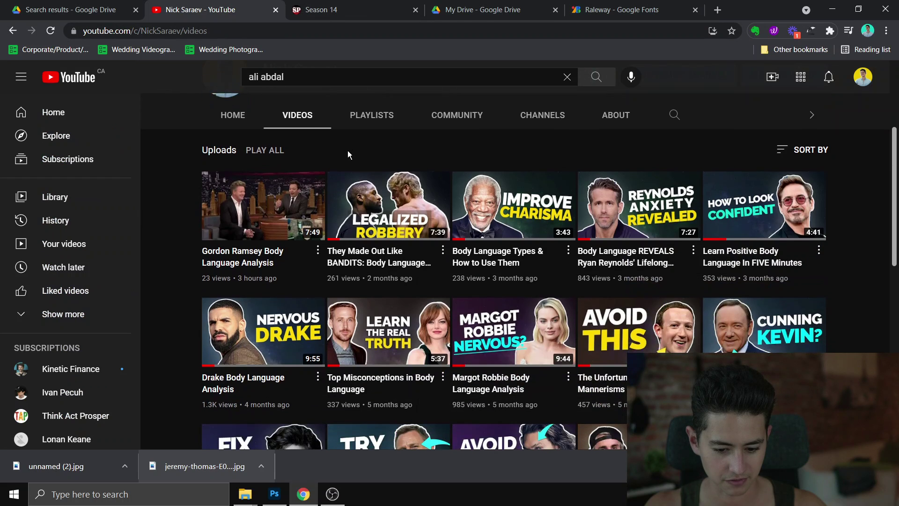
key(alt+Tab)
key(alt+Tab)
key(alt+Tab)
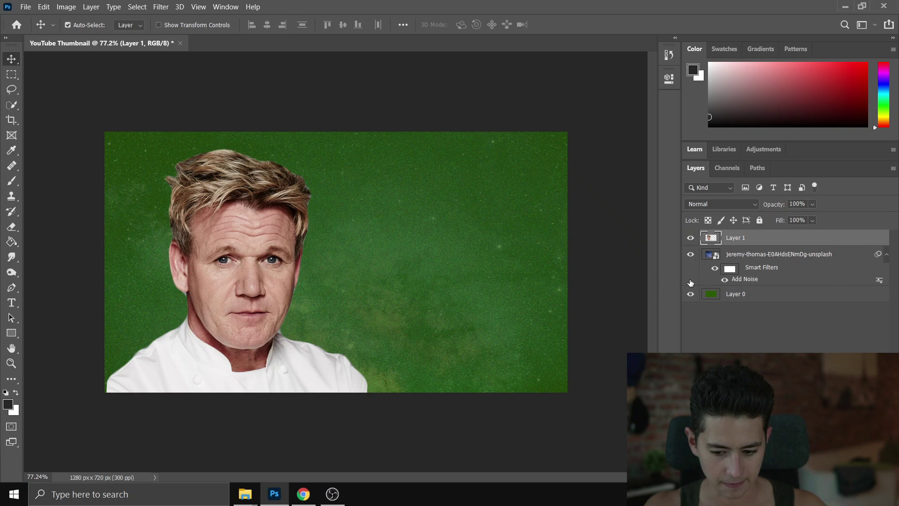
key(alt+Tab)
key(alt+Tab)
Create a paragraph text box in the empty area beside the chef and set its font size to 45 pt
key(t)
drag(317, 171, 554, 349)
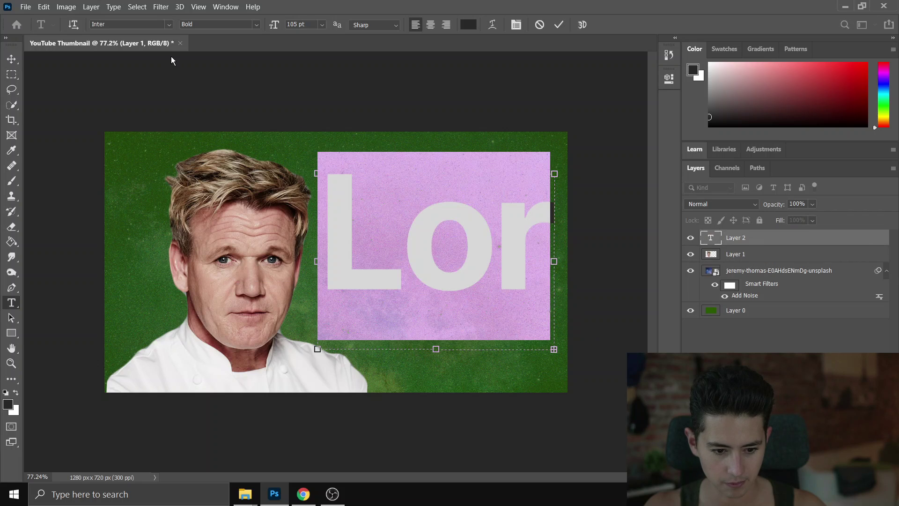
click(309, 26)
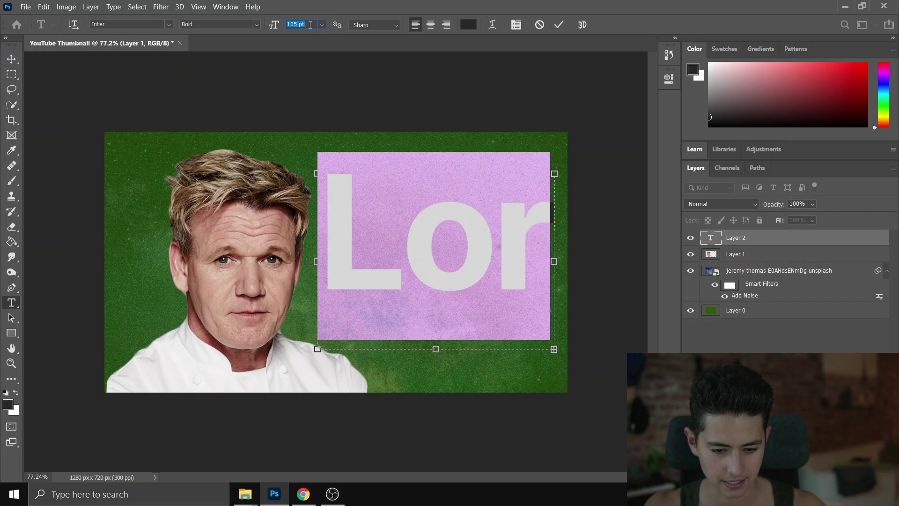
text(50)
key(Return)
text(45)
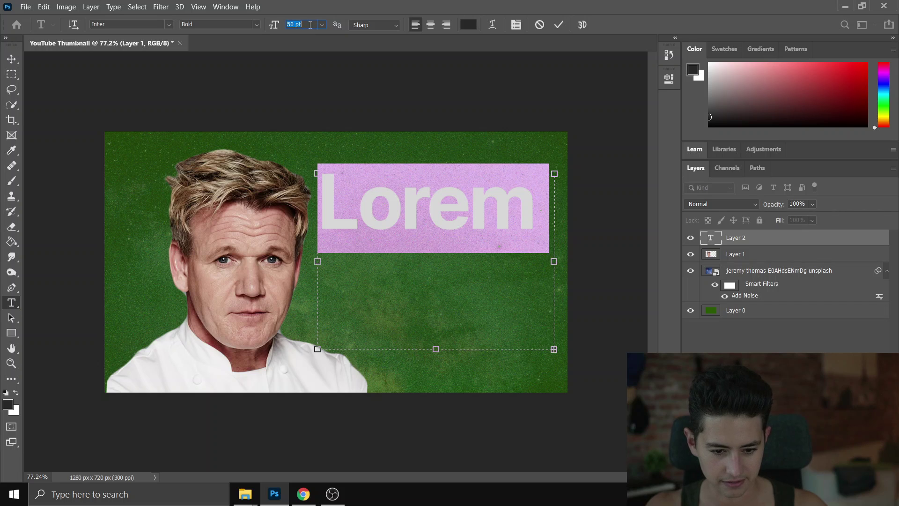
key(Return)
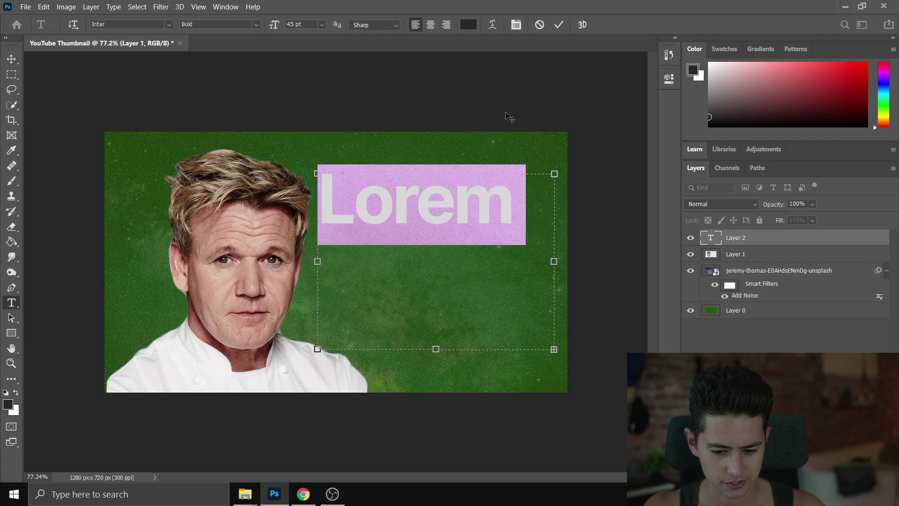
Replace the placeholder text with "Gordon Ramsey" and set its font size to 40 pt
text(Gordon)
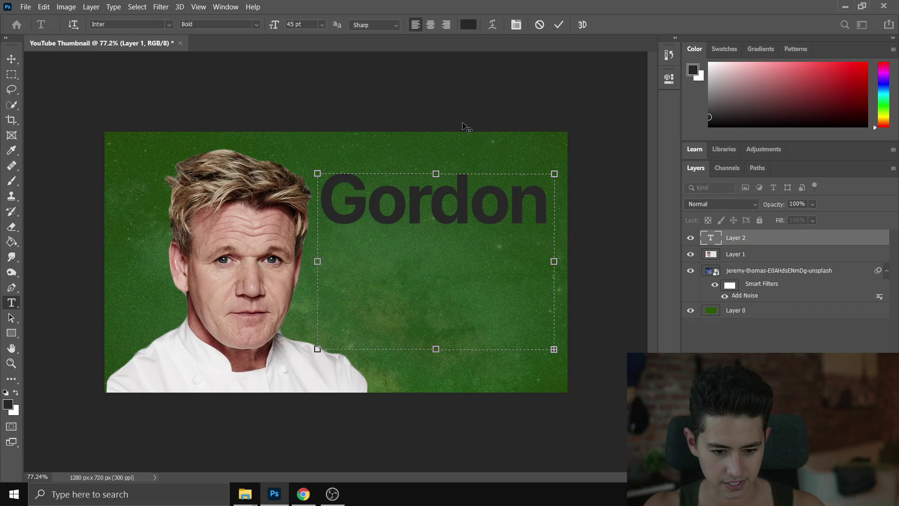
key(ctrl+a)
click(295, 24)
text(40)
key(Return)
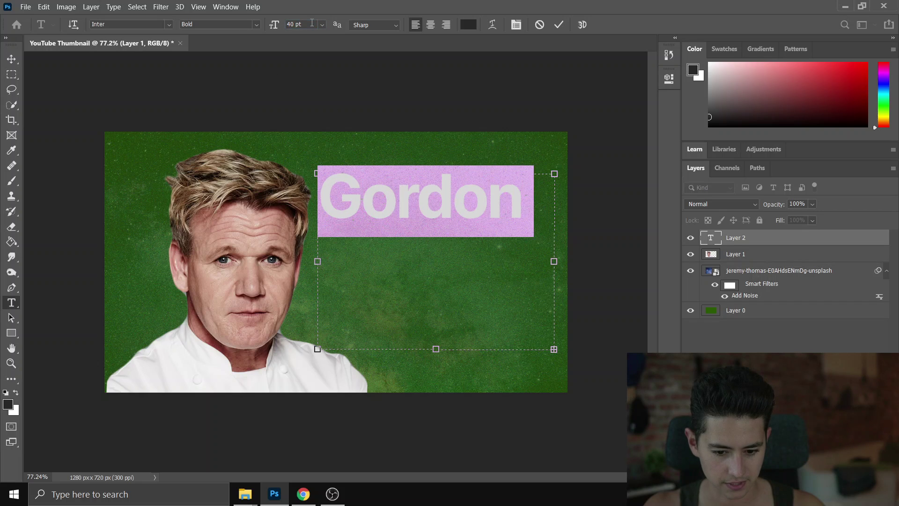
click(533, 214)
key(ctrl+a)
text(Gordon)
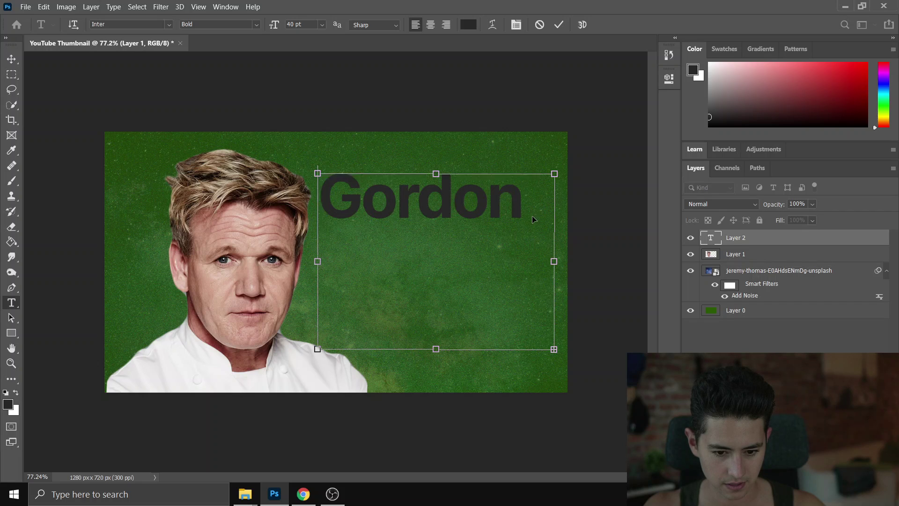
Set the leading of the whole heading to Auto and change its colour to white
key(ctrl+a)
click(669, 55)
click(670, 79)
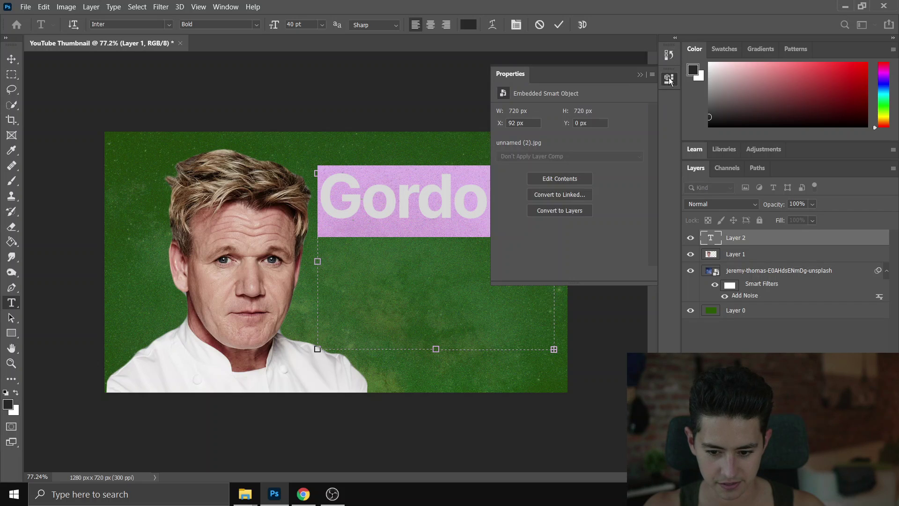
scroll(632, 154, down, 3)
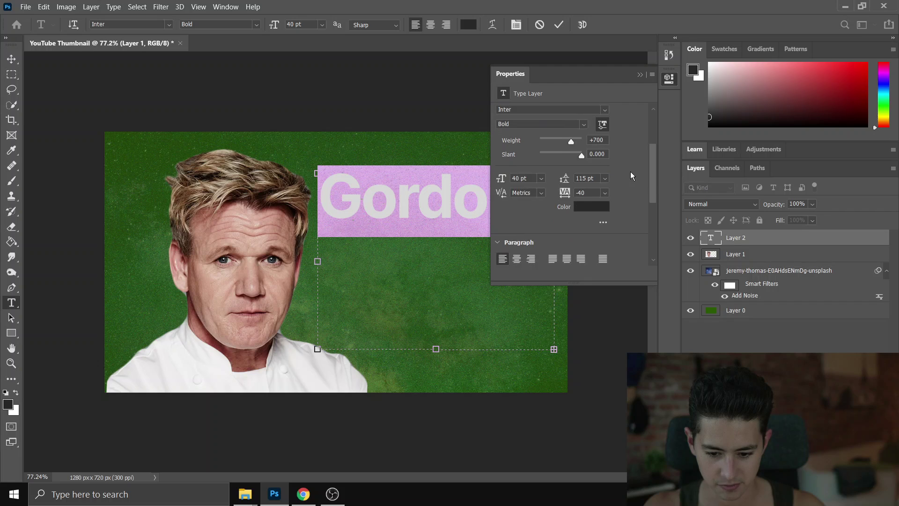
double_click(595, 178)
key(BackSpace)
key(Tab)
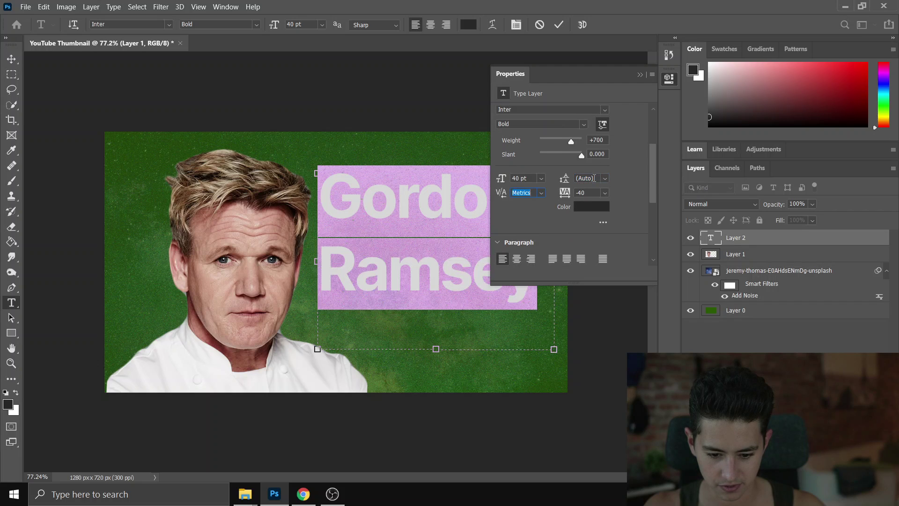
click(639, 75)
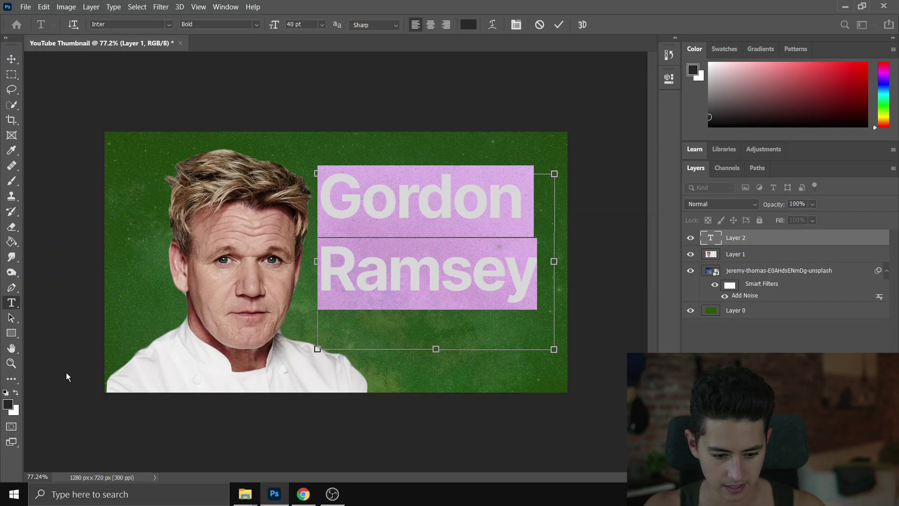
click(15, 393)
key(ctrl+Return)
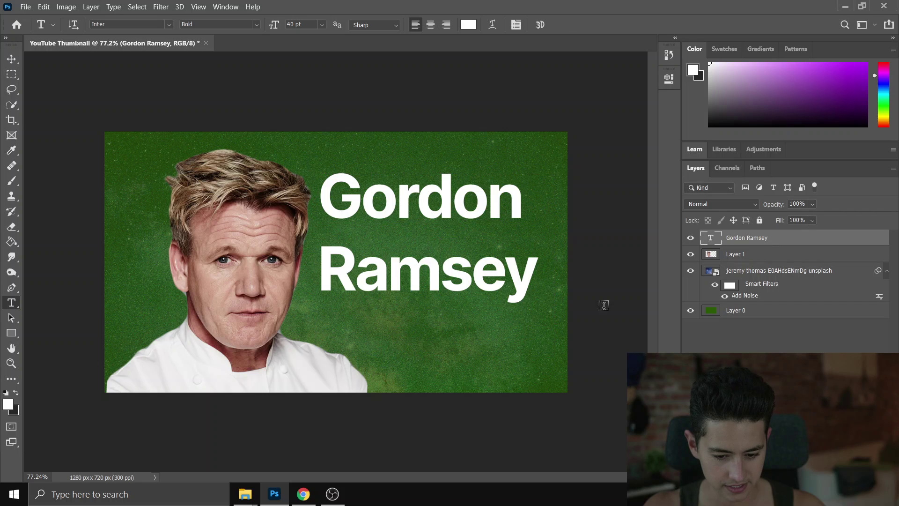
Retype the heading in capitals as "GORDON TRAMSAY", checking the lettering on the YouTube channel's thumbnails in Chrome
click(530, 255)
key(ctrl+a)
key(alt+Tab)
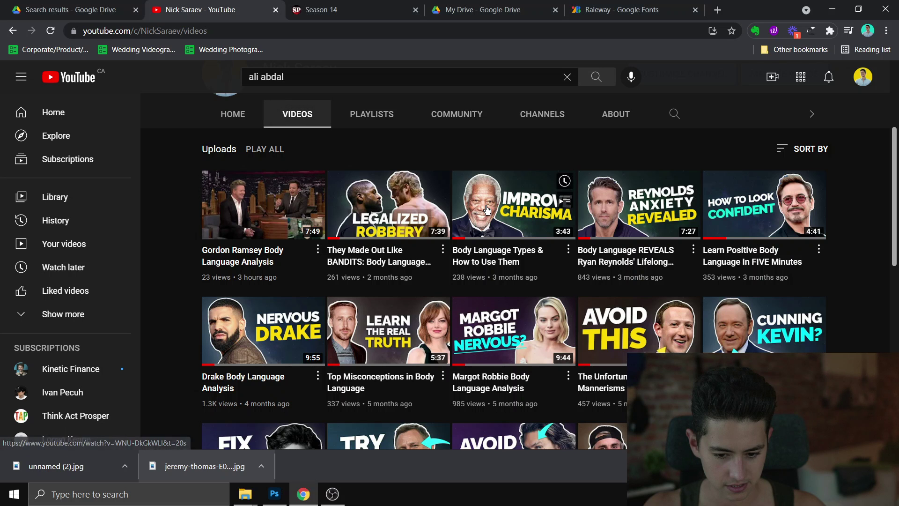
key(alt+Tab)
text(GORDON)
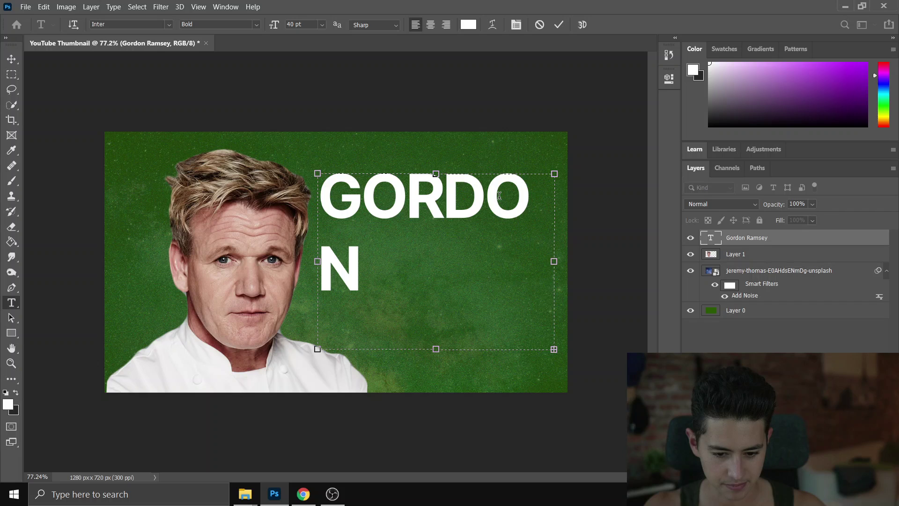
Reduce the entire heading's font size to 30 pt
key(ctrl+a)
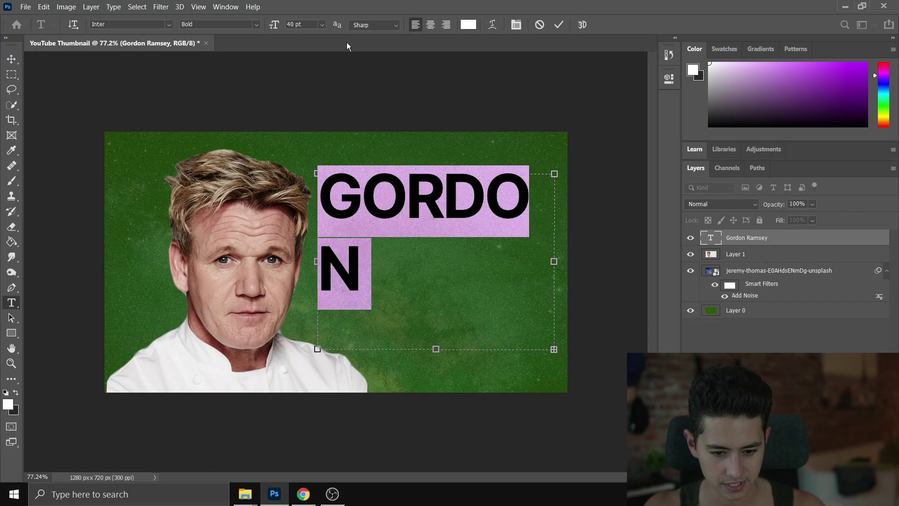
click(307, 22)
text(37)
key(Return)
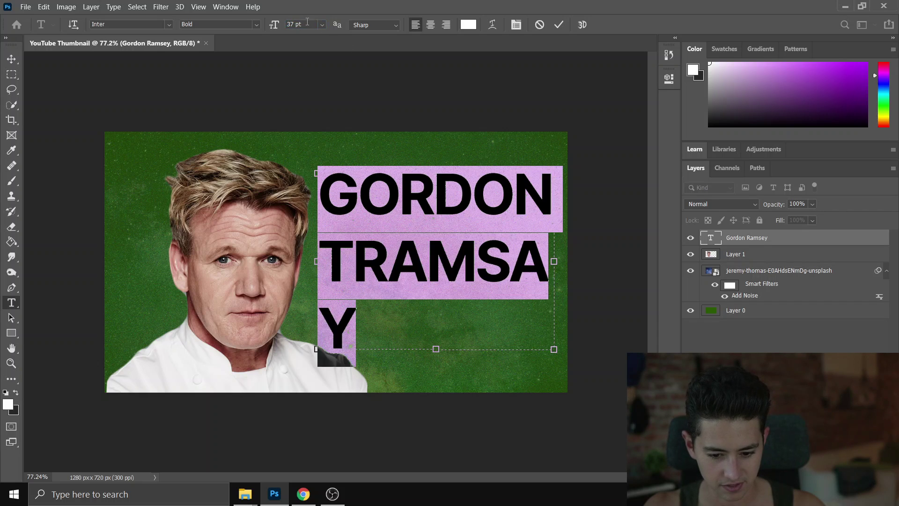
click(304, 22)
text(30)
key(Return)
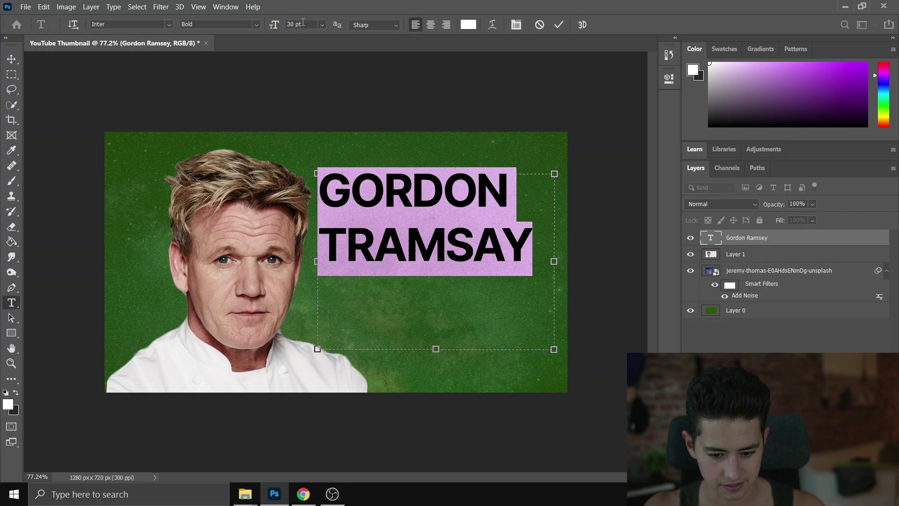
Remove the stray T so the heading reads GORDON RAMSAY, and commit the text
click(350, 246)
key(BackSpace)
key(ctrl+Return)
Nudge the GORDON RAMSAY heading down and right until it sits roughly centred in the space beside the chef
key(v)
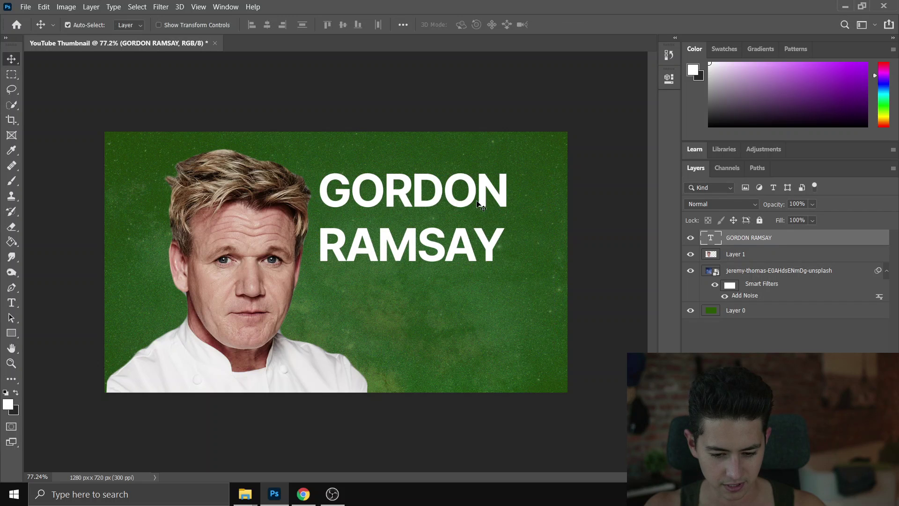
key(Down)
key(Down)
key(Down)
key(shift+Down)
key(shift+Down)
key(shift+Down)
key(shift+Right)
key(shift+Right)
key(shift+Right)
key(shift+Right)
key(shift+Down)
key(shift+Down)
key(shift+Down)
key(shift+Down)
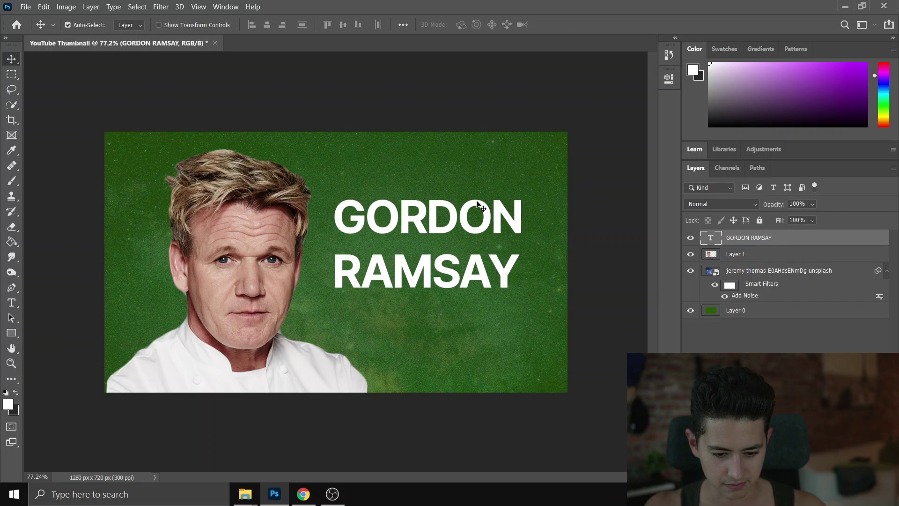
key(shift+Down)
key(shift+Right)
key(shift+Right)
key(shift+Right)
key(shift+Right)
key(shift+Down)
key(shift+Down)
key(shift+Left)
key(shift+Left)
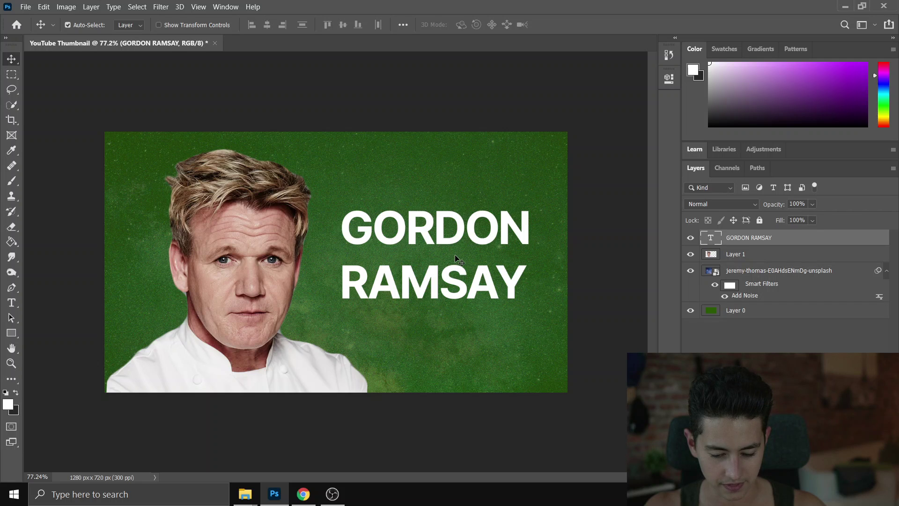
Switch to Chrome, search for the Raleway font and download the Raleway family from Google Fonts
key(alt+Tab)
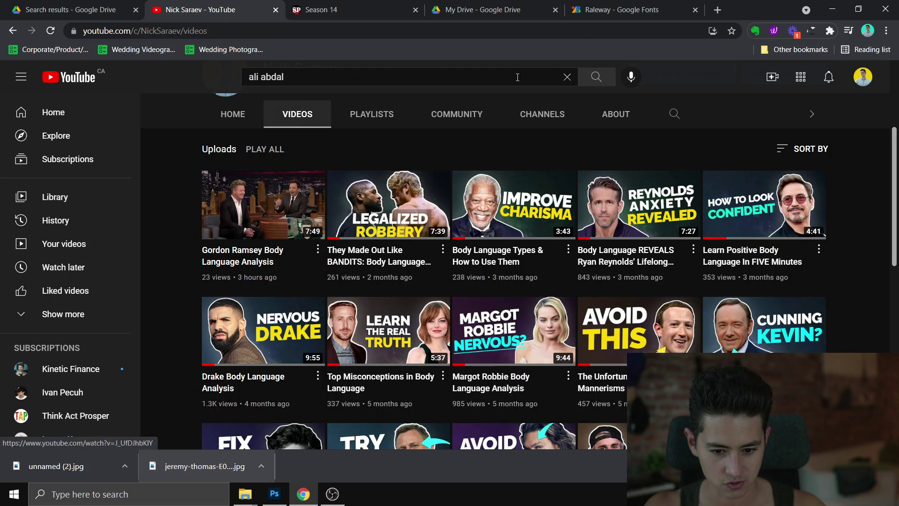
click(601, 16)
text(RALEWAY)
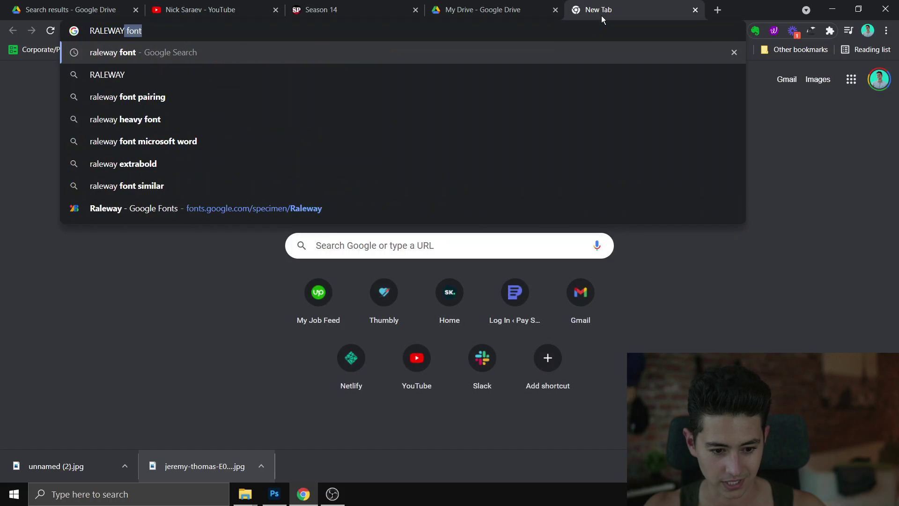
key(Return)
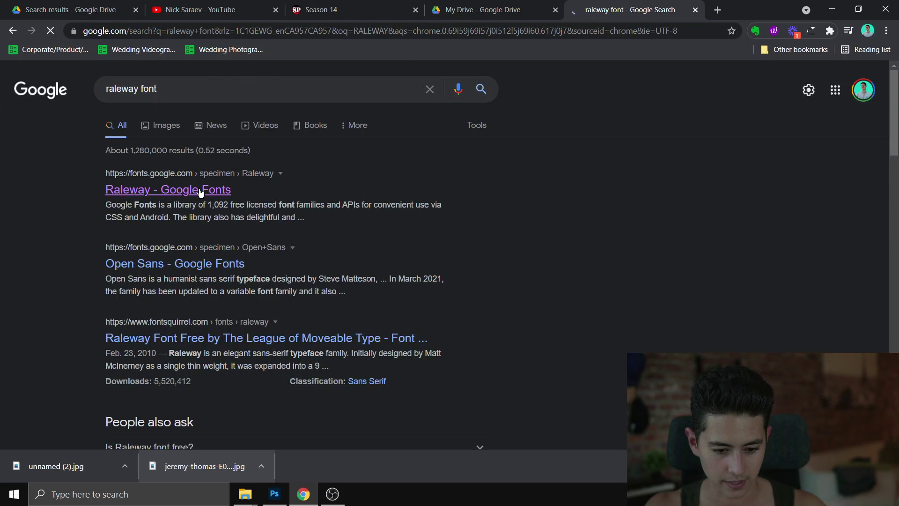
click(195, 190)
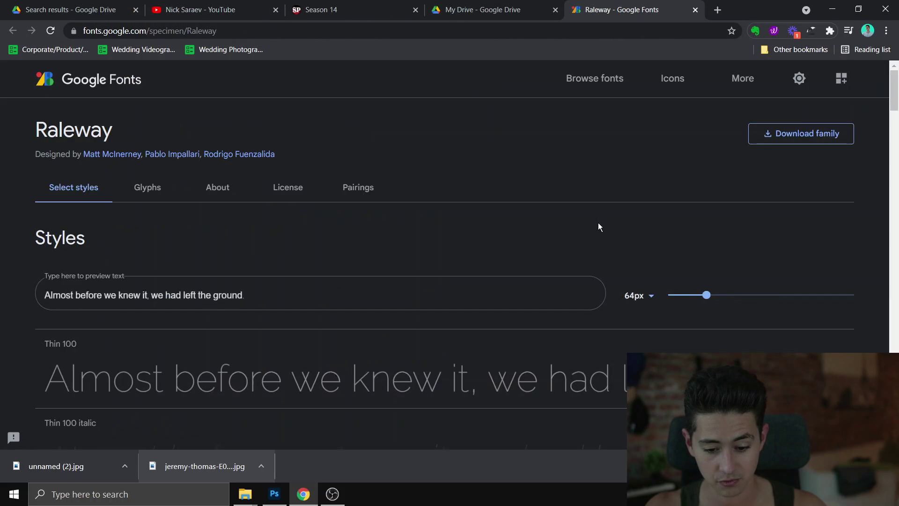
click(782, 138)
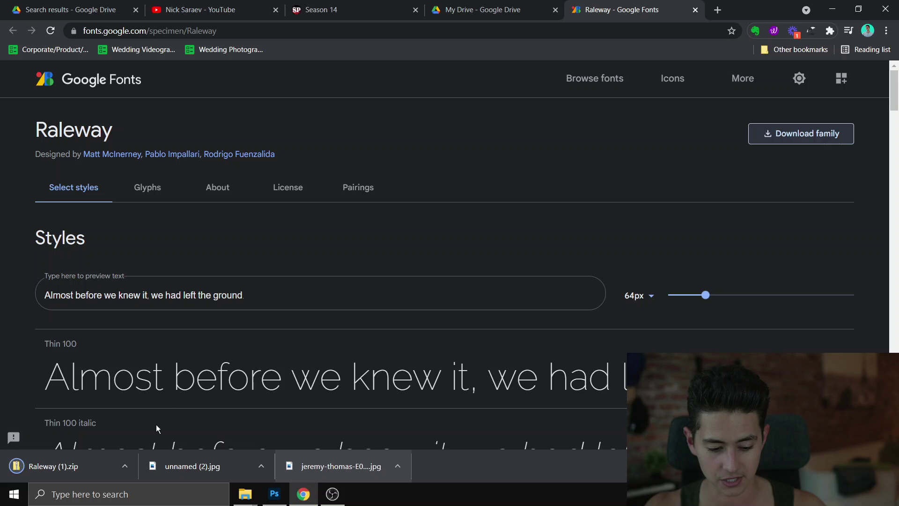
Open the downloaded Raleway (1).zip and extract all its files
click(89, 466)
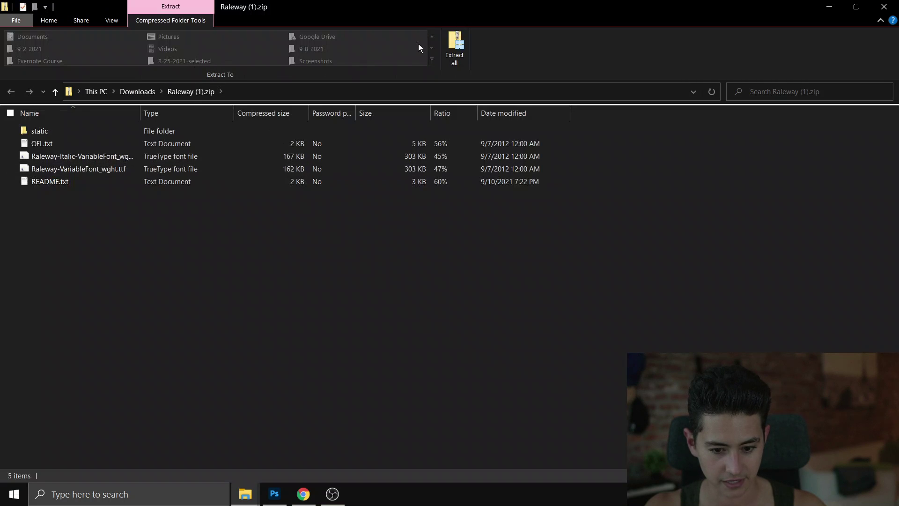
click(457, 51)
key(Return)
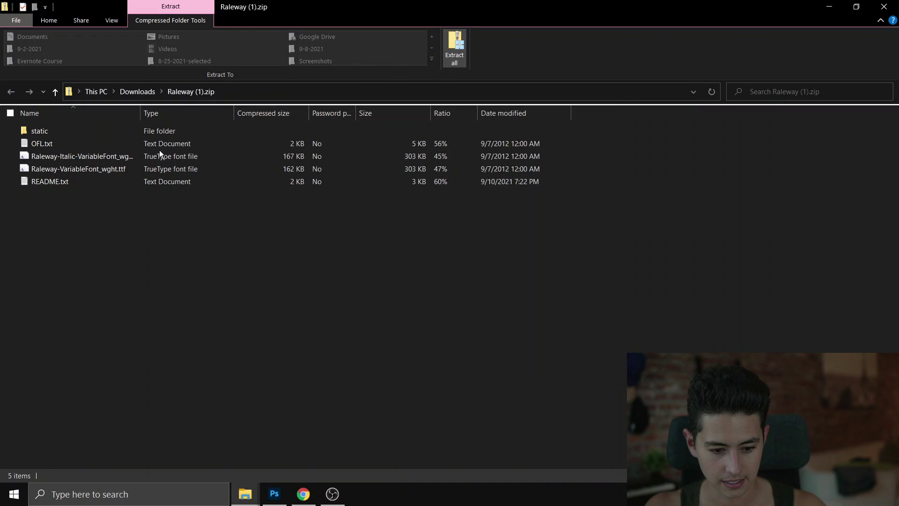
Install the two Raleway variable font files, Raleway-Italic-VariableFont_wght.ttf and Raleway-VariableFont_wght.ttf, from the extracted Raleway (1) folder
double_click(82, 133)
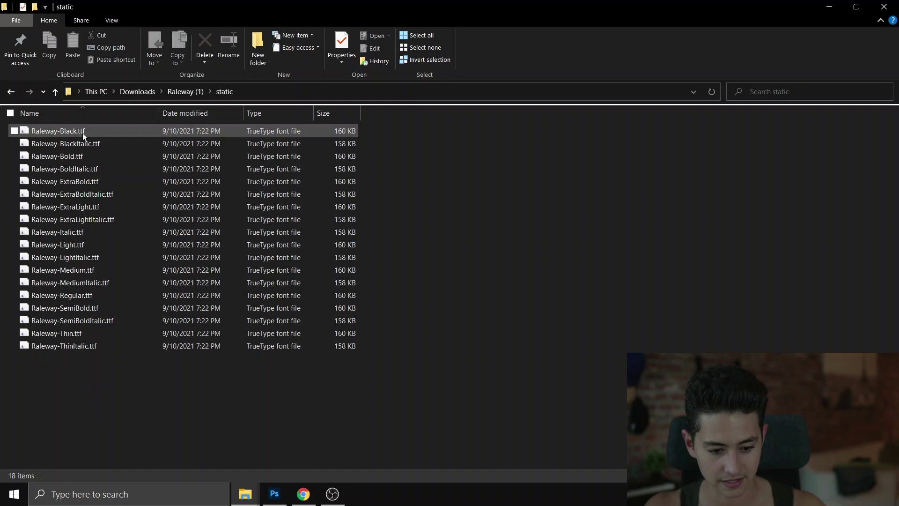
click(16, 96)
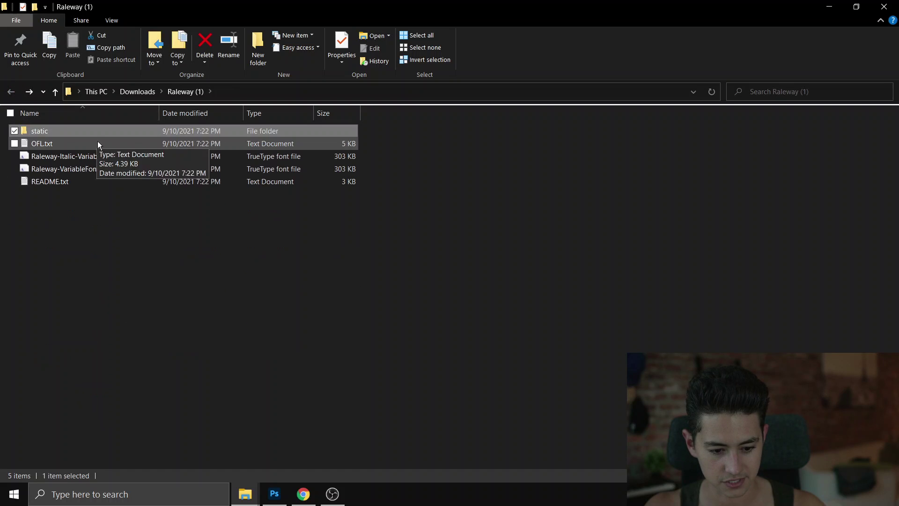
click(100, 169)
shift+click(125, 156)
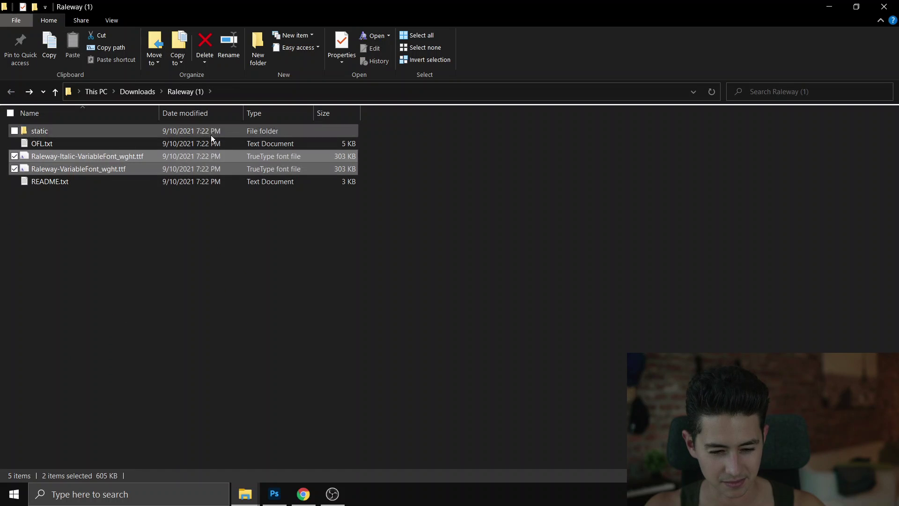
right_click(196, 160)
click(115, 209)
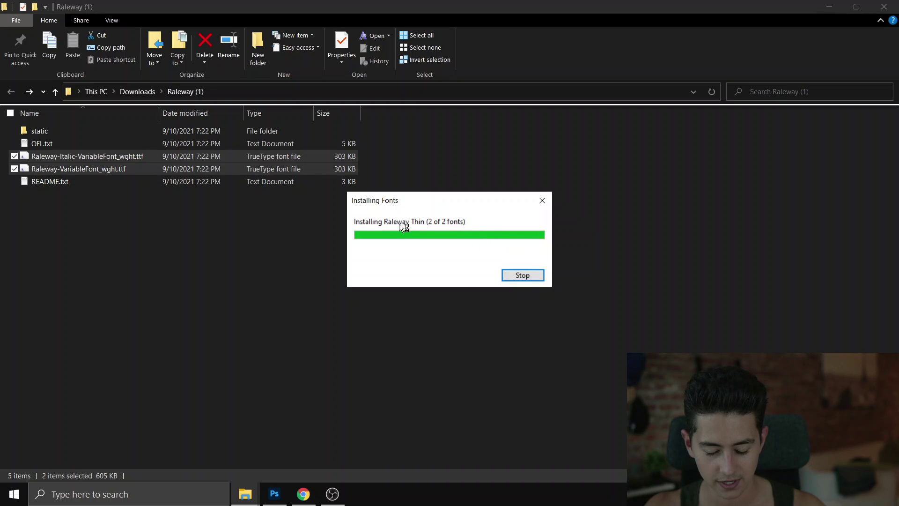
Switch to Photoshop, change the whole GORDON RAMSAY heading to the Raleway Black font, and commit the text
key(alt+Tab)
key(alt+Tab)
key(alt+Tab)
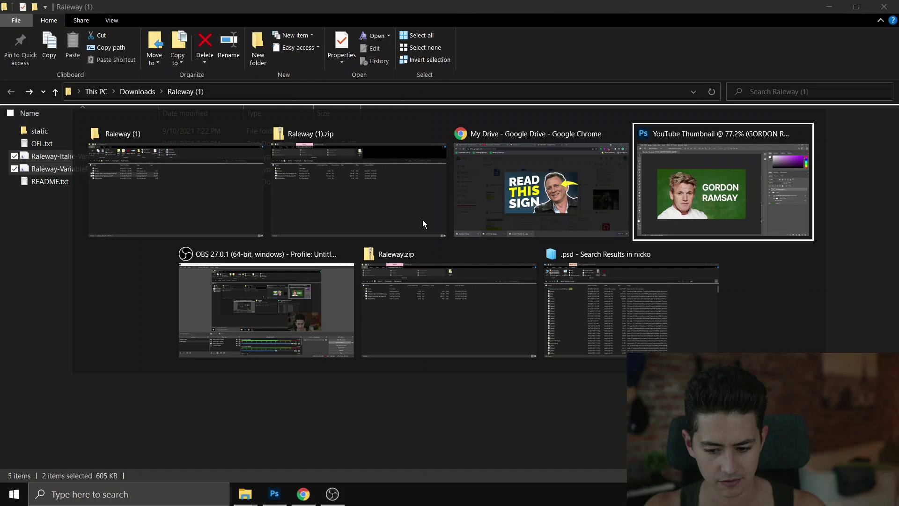
double_click(463, 223)
key(ctrl+a)
click(146, 24)
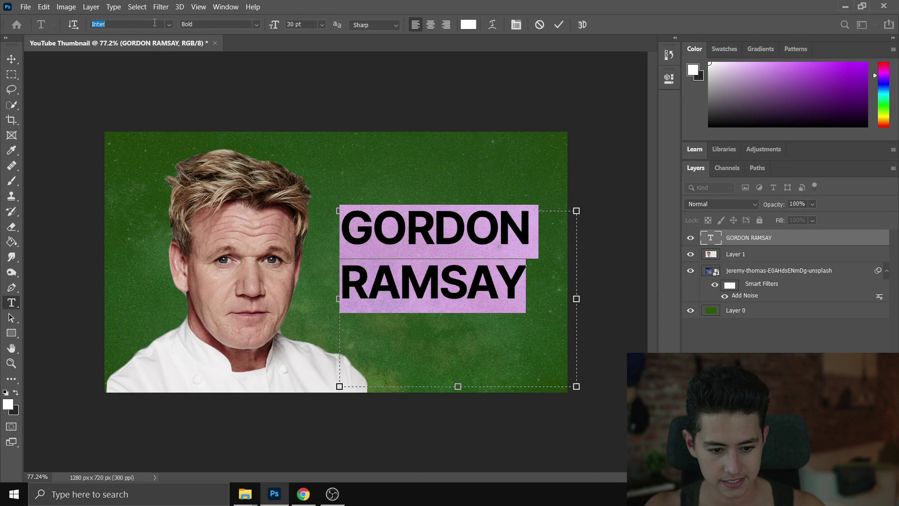
text(rale)
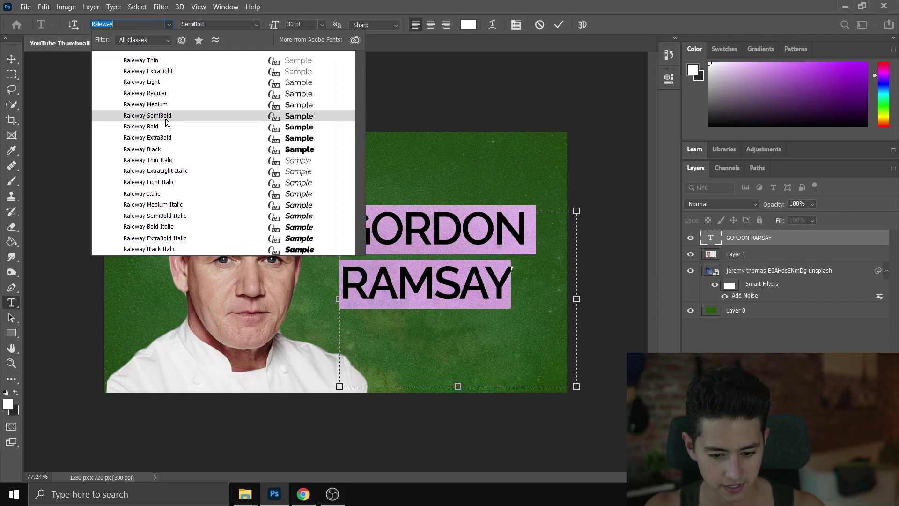
click(176, 148)
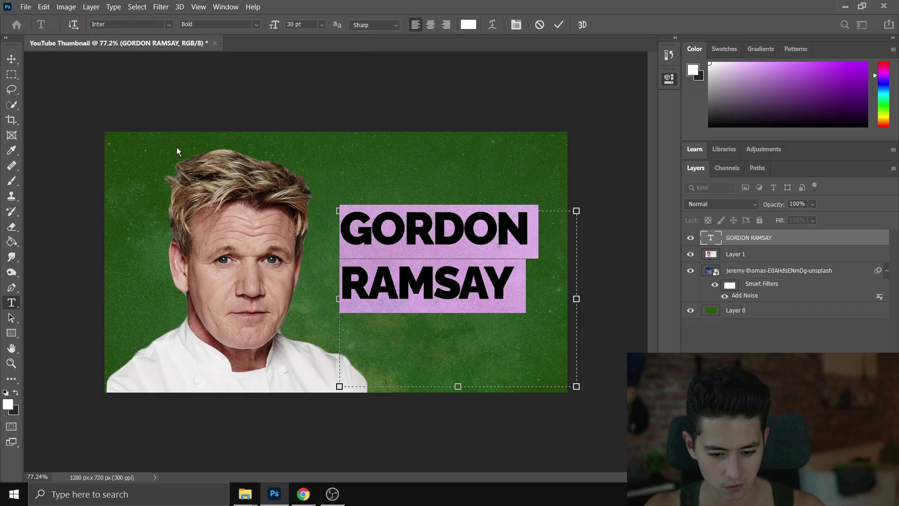
key(ctrl+Return)
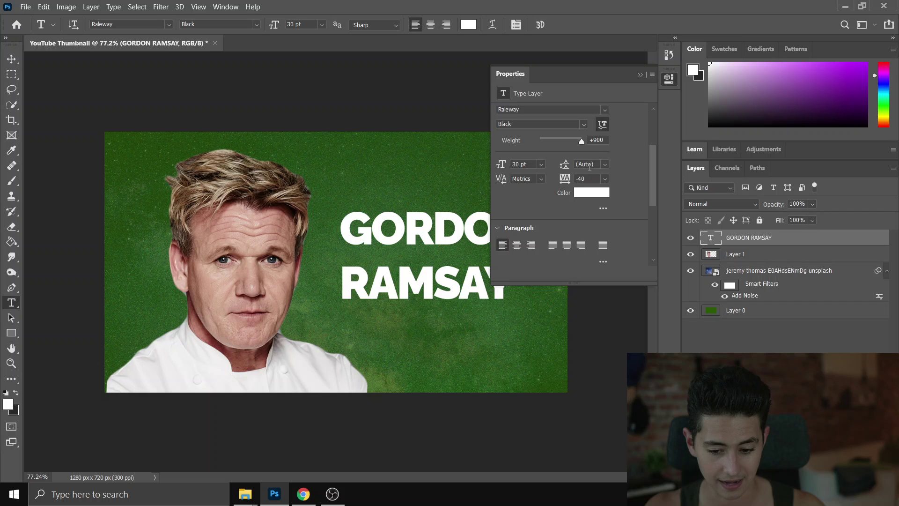
Set the heading's leading to 26 pt and the tracking of all its text to -20
text(30)
key(Return)
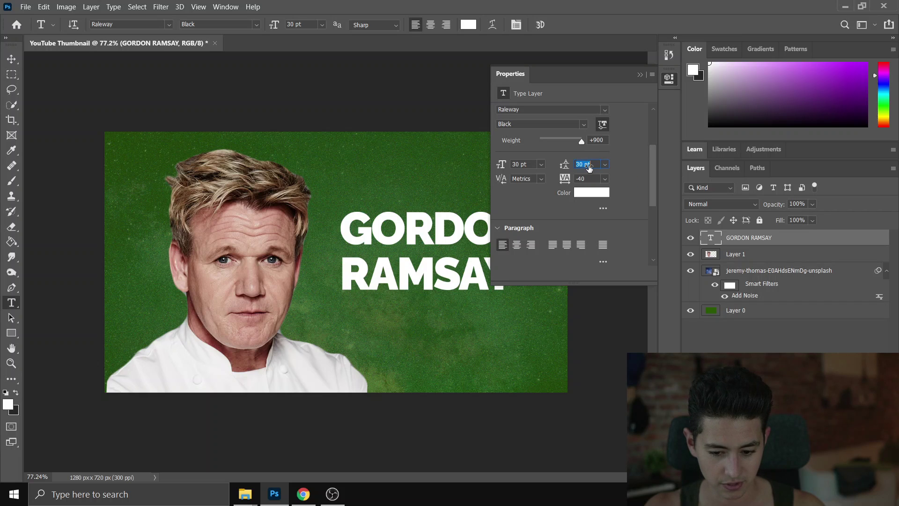
text(26)
key(Return)
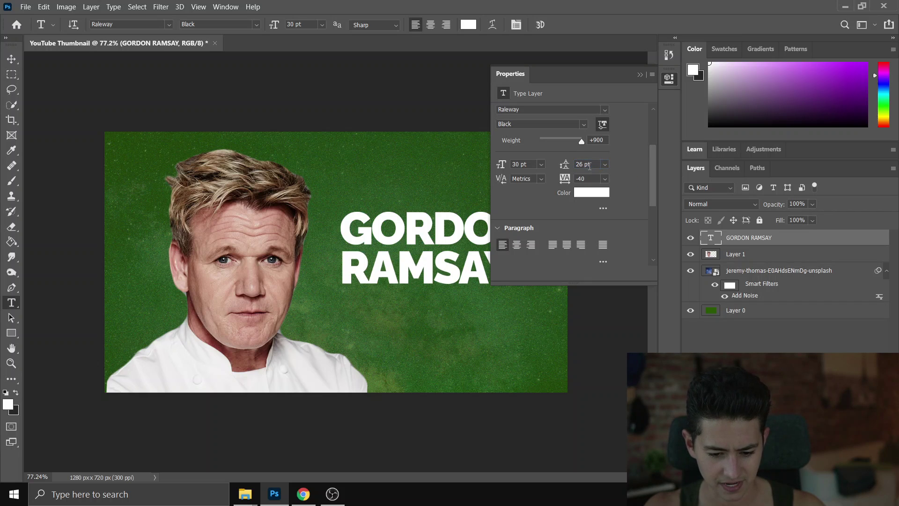
click(447, 226)
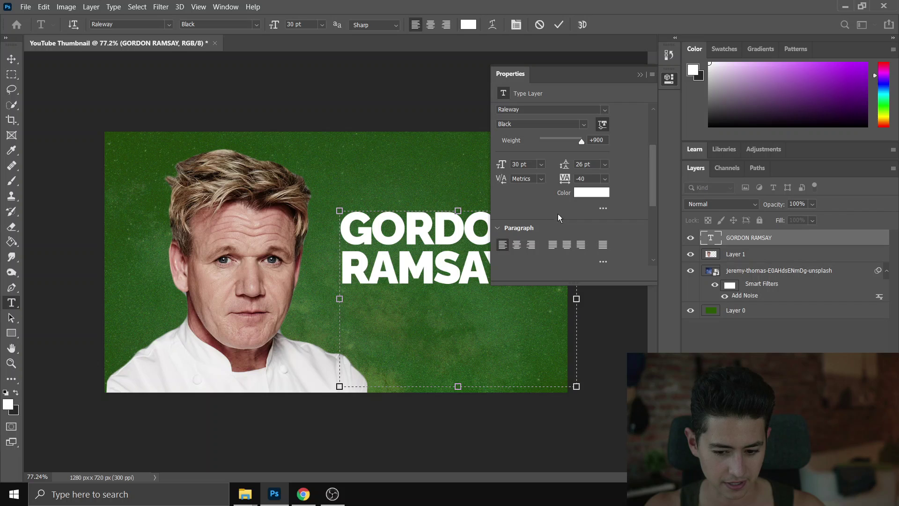
key(ctrl+a)
text(-20)
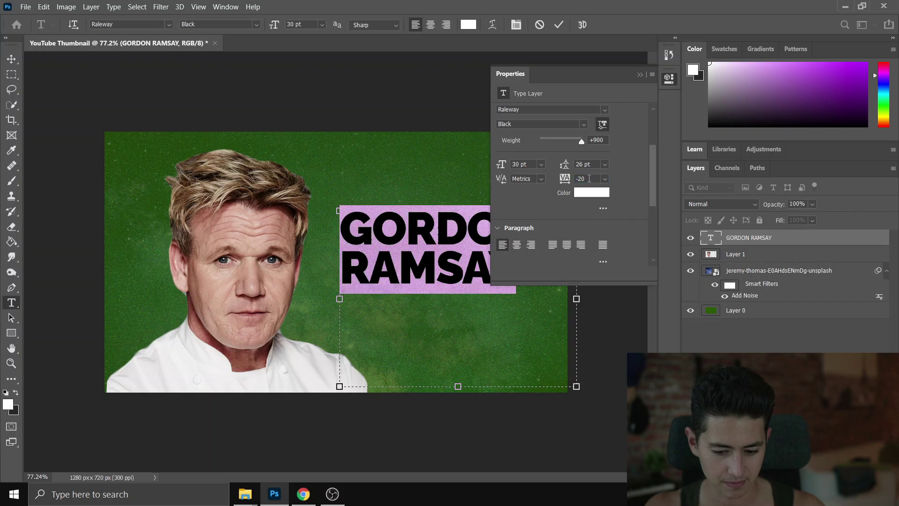
key(ctrl+Return)
key(alt+Tab)
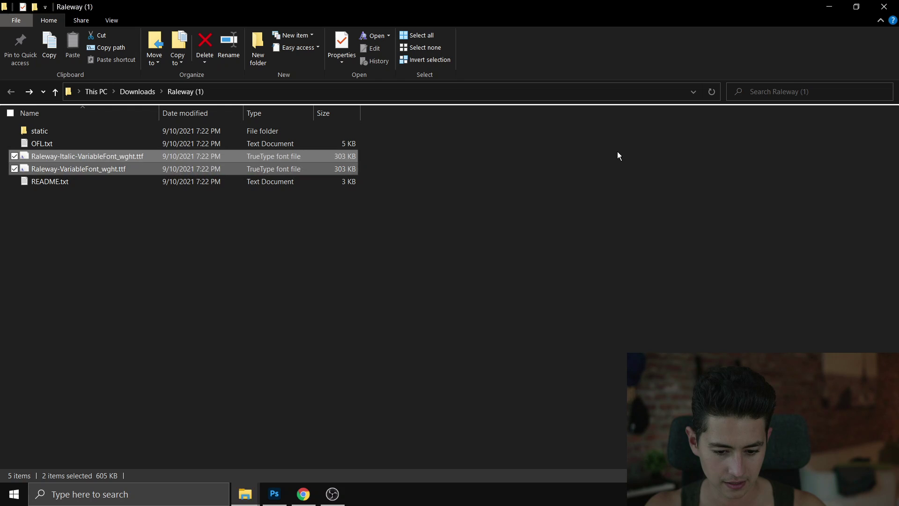
key(alt+Tab)
key(alt+Tab)
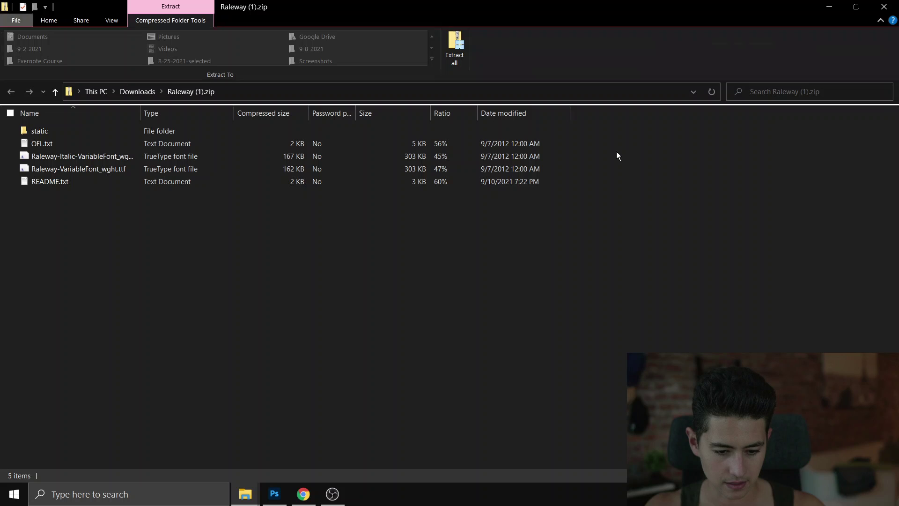
key(alt+Tab)
key(alt+Tab)
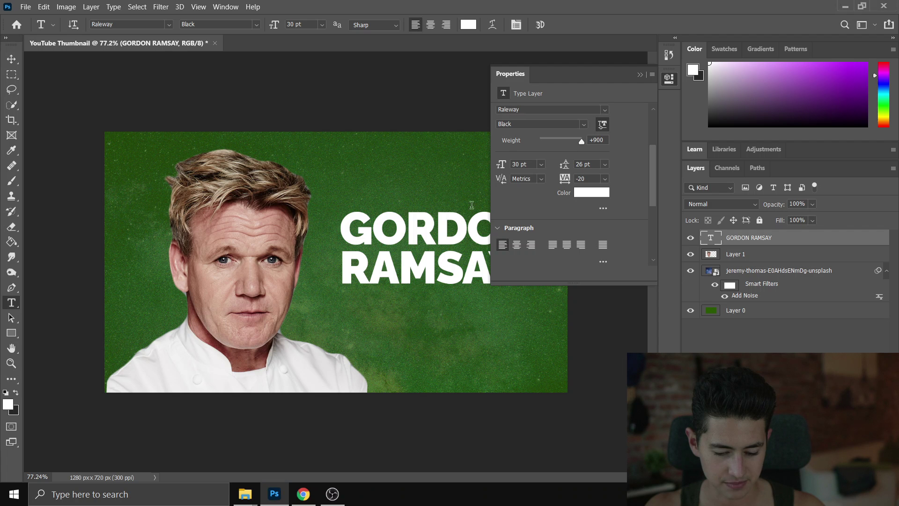
Set the font size of the whole GORDON RAMSAY heading to 36 pt and return its leading to Auto
click(484, 219)
key(ctrl+a)
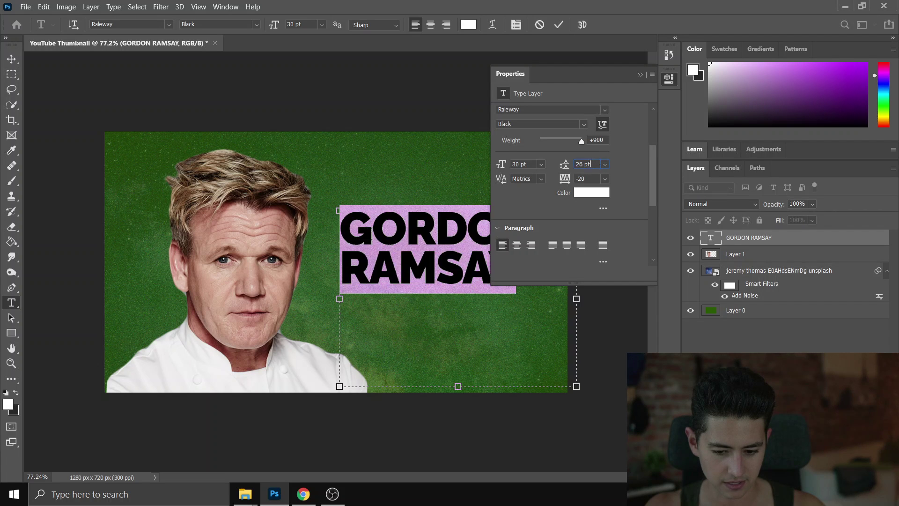
click(590, 164)
text(38)
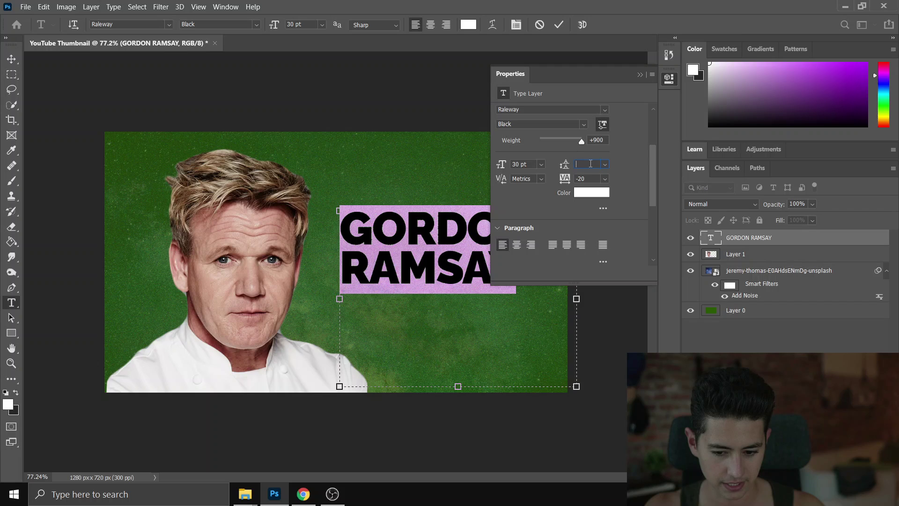
scroll(650, 157, up, 3)
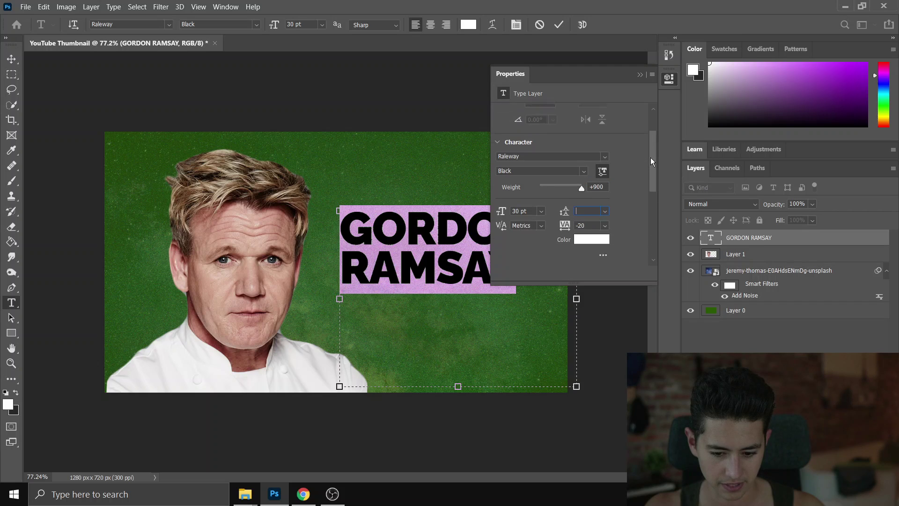
scroll(651, 157, down, 2)
click(520, 164)
text(36)
key(Return)
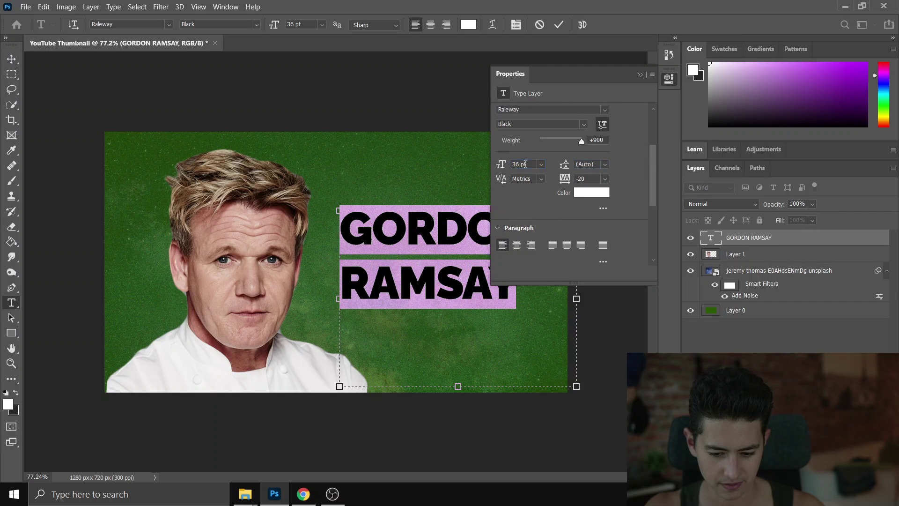
Tighten the line spacing of the whole heading by setting its leading to 34 pt, and collapse the text properties
click(474, 237)
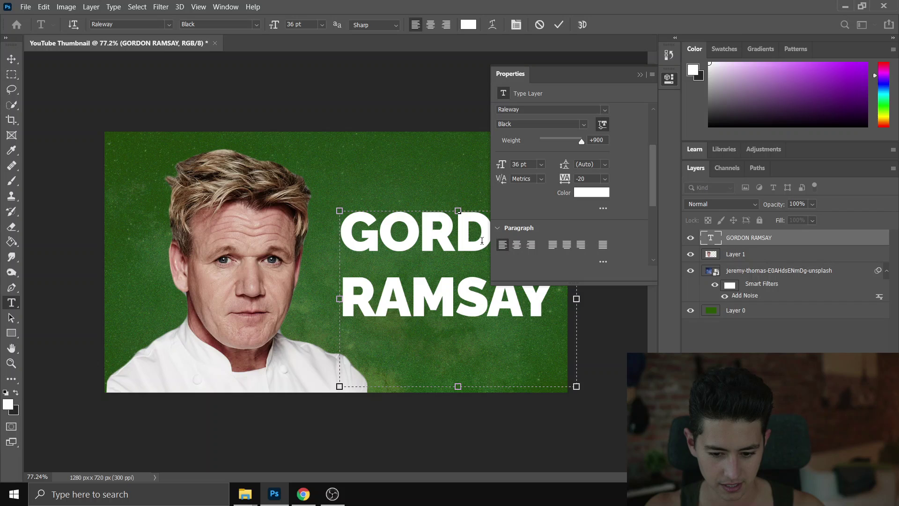
key(ctrl+a)
click(586, 164)
text(30)
key(Return)
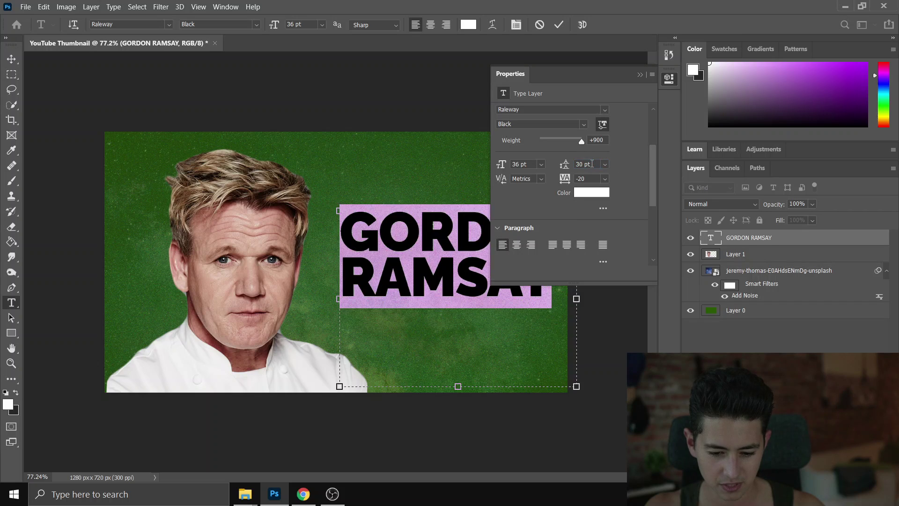
click(585, 164)
text(34)
key(Return)
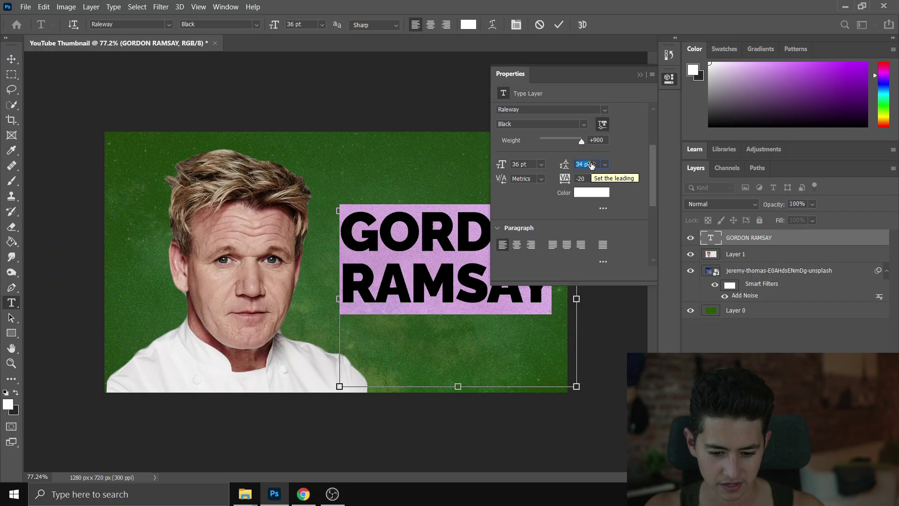
click(639, 75)
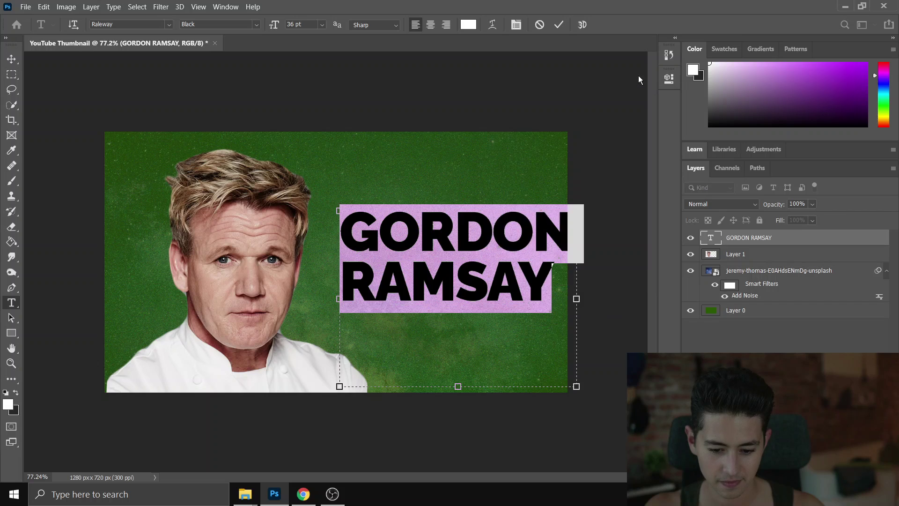
Commit the heading text and move it slightly left so that GORDON fits fully inside the canvas
key(ctrl+Return)
key(v)
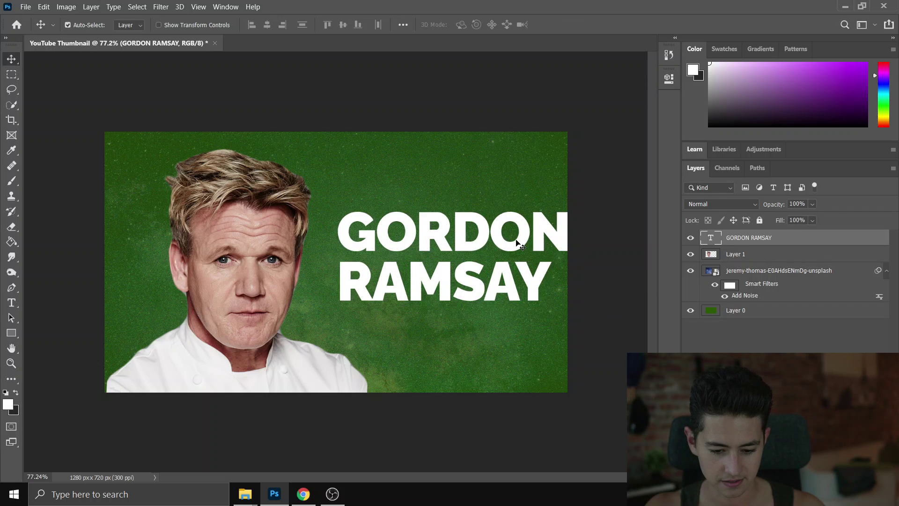
drag(516, 242, 510, 242)
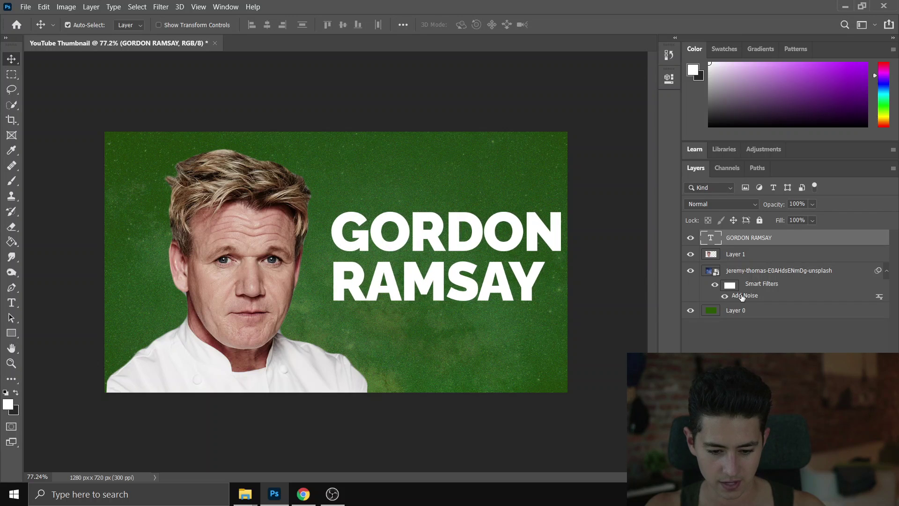
Recolour the green background Layer 0 to dark blue with Hue/Saturation: hue +97, saturation -55, lightness -31
click(757, 310)
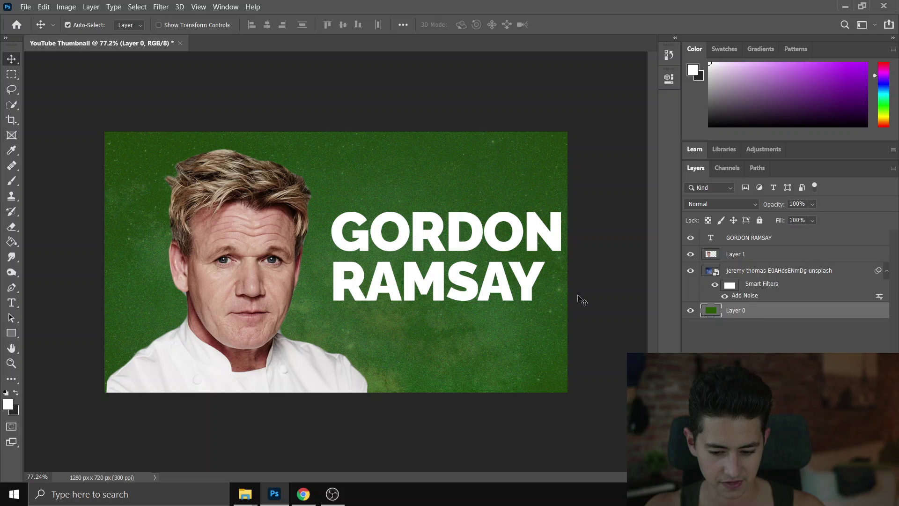
key(ctrl+u)
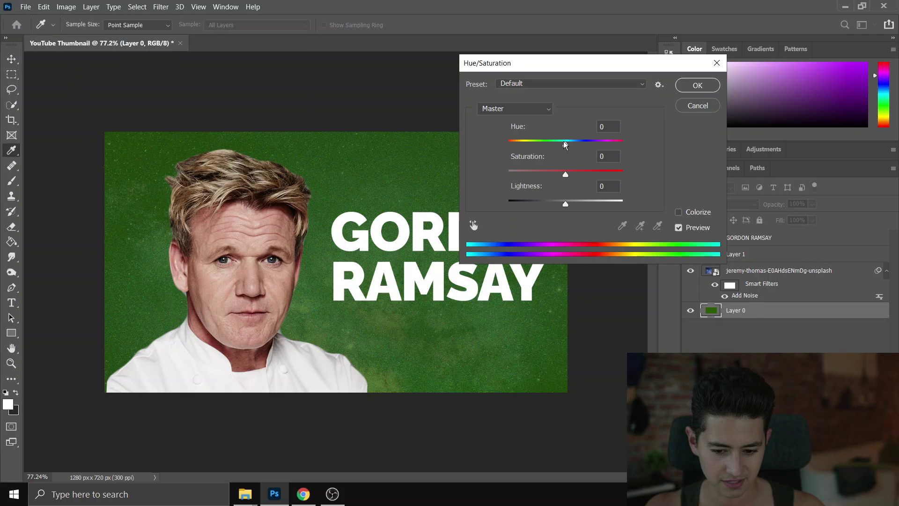
drag(565, 143, 605, 142)
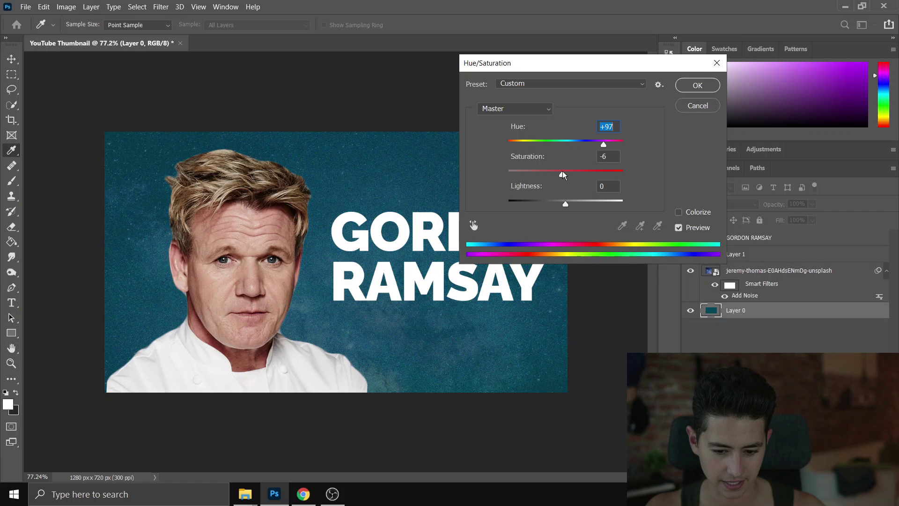
drag(563, 175, 534, 175)
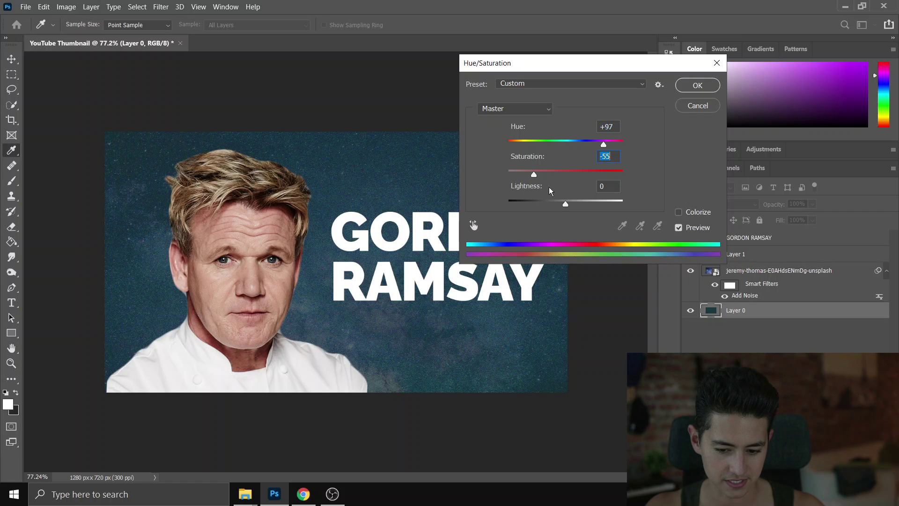
drag(565, 204, 549, 201)
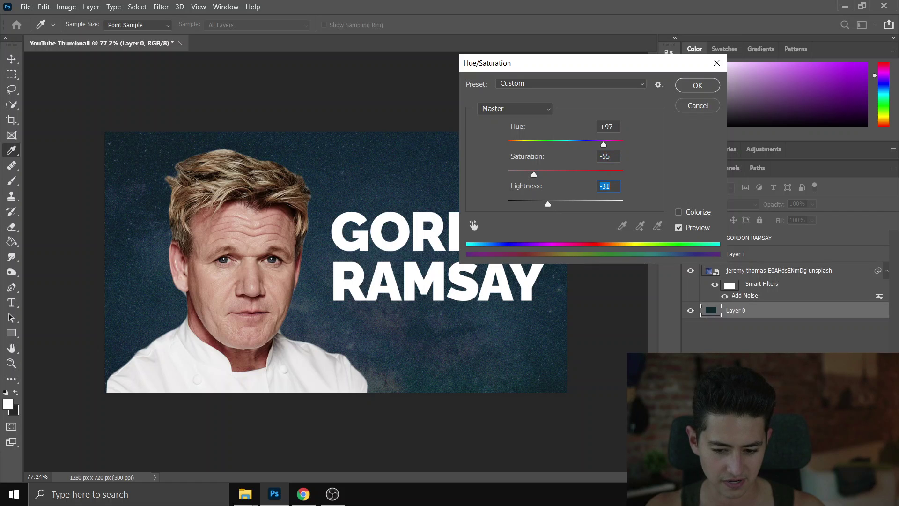
click(697, 86)
Shift the GORDON RAMSAY heading a little further left, closer to the chef and clear of the canvas edge
key(ctrl+minus)
key(v)
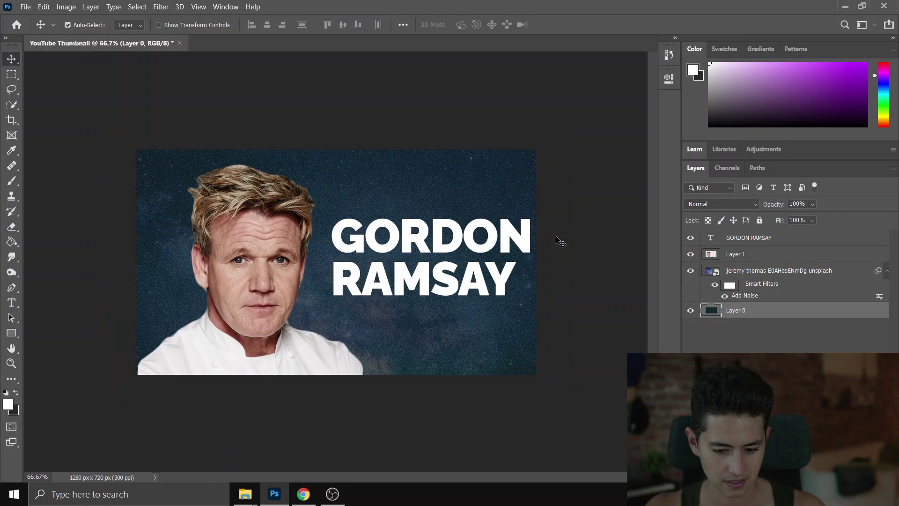
drag(515, 237, 510, 236)
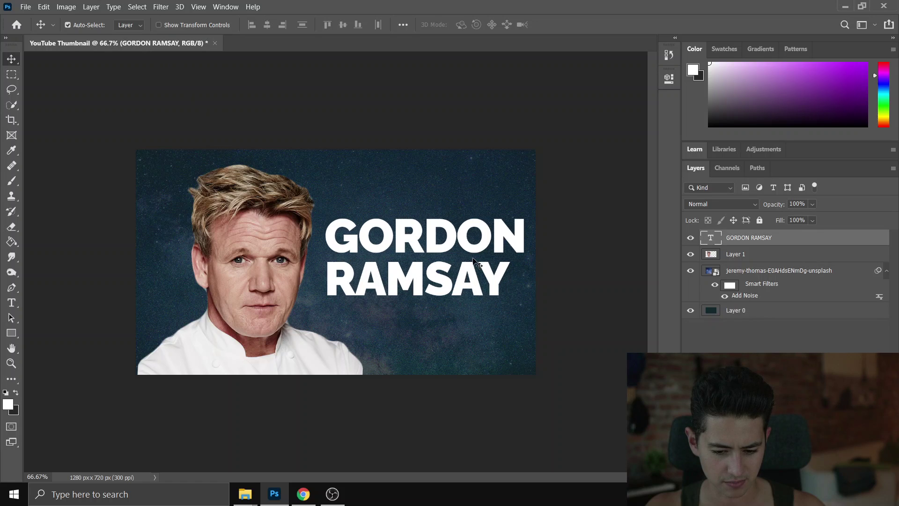
Skew the GORDON RAMSAY heading vertically by about -2.6° so its lines slope upward to the right
key(ctrl+t)
right_click(491, 240)
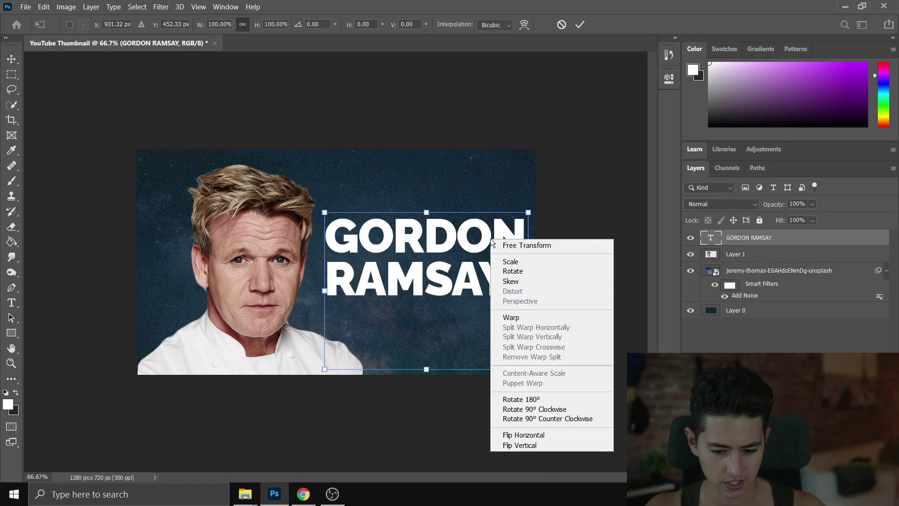
click(524, 281)
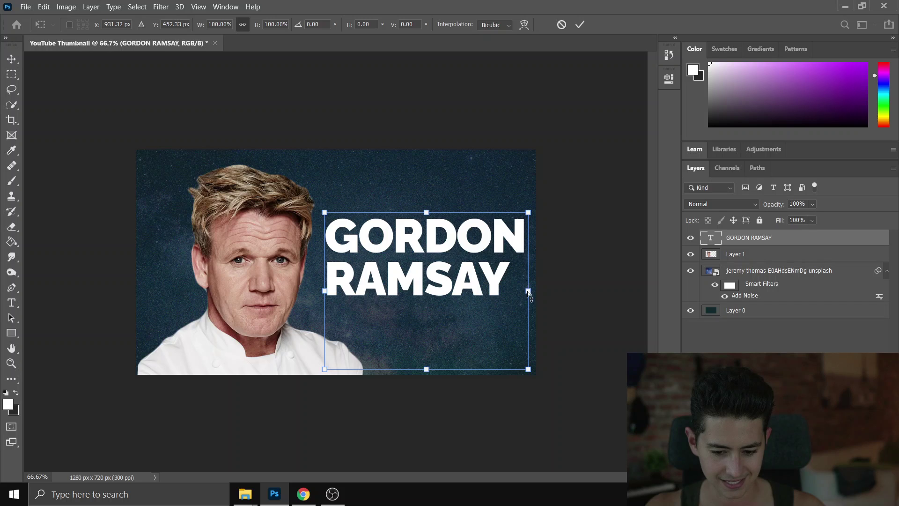
drag(528, 293, 528, 282)
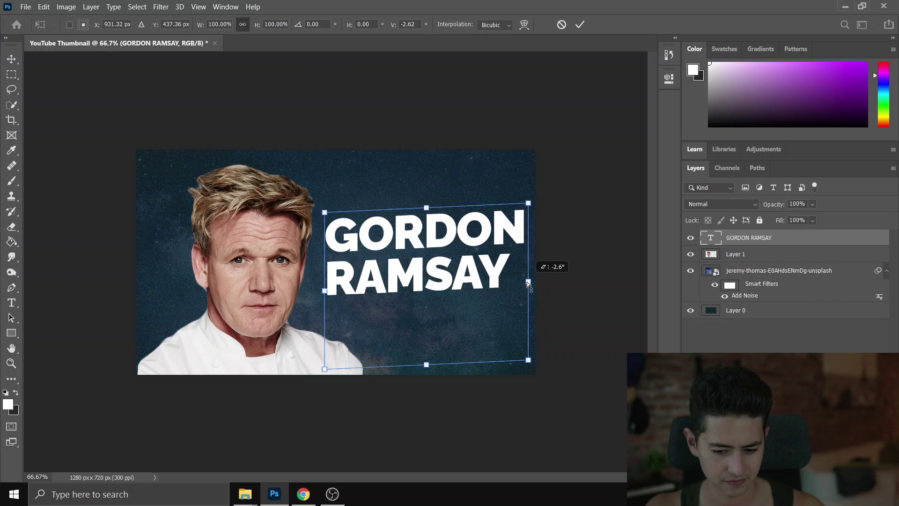
key(Return)
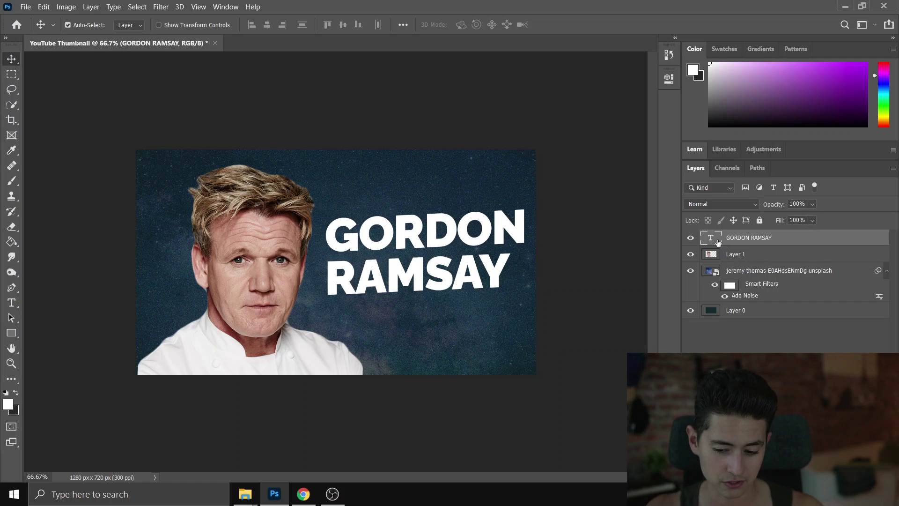
Add a white outside stroke in Hard Light mode to the chef on Layer 1 and set its size to 30 px
right_click(746, 259)
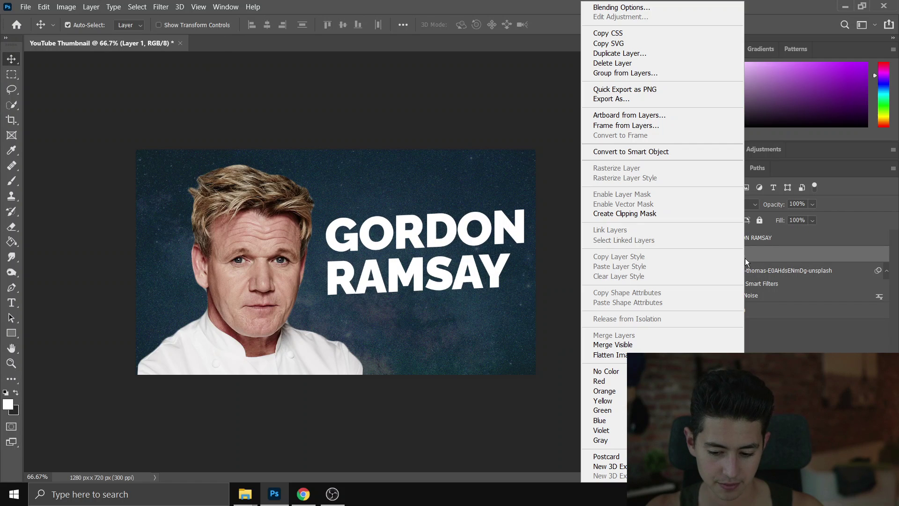
click(628, 10)
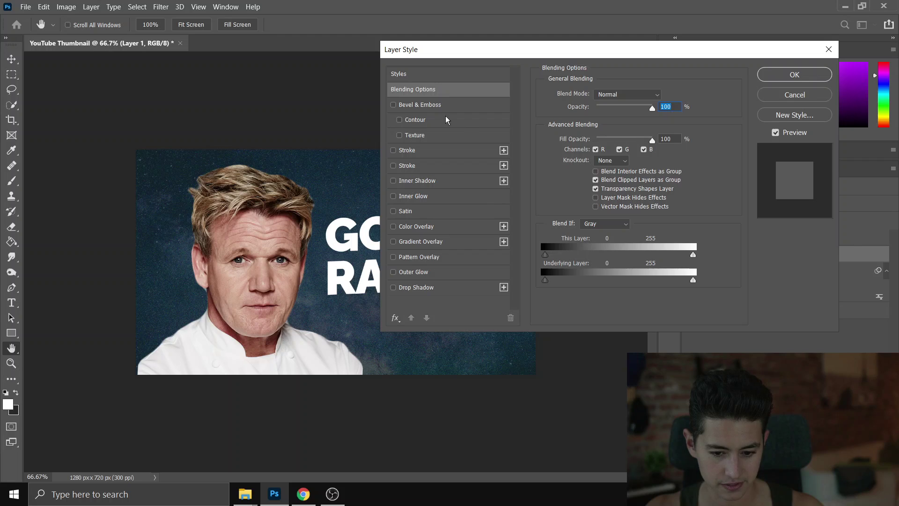
click(430, 169)
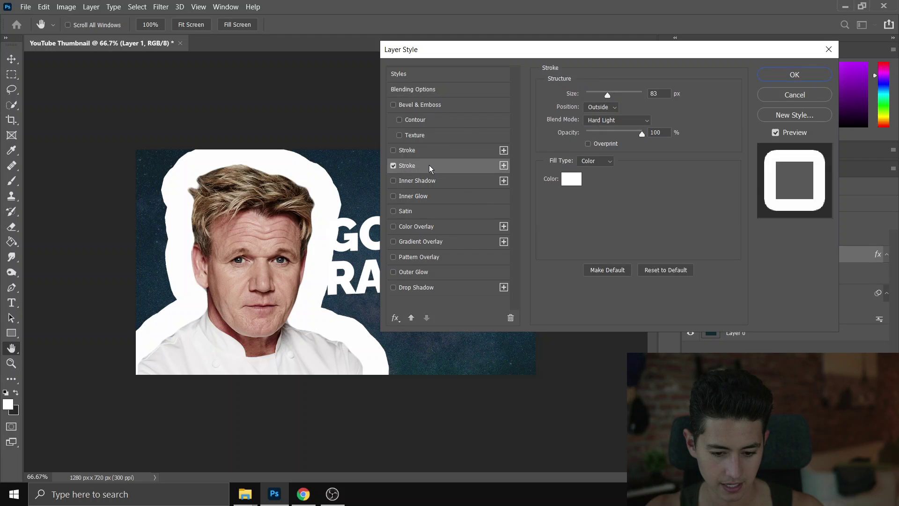
click(417, 150)
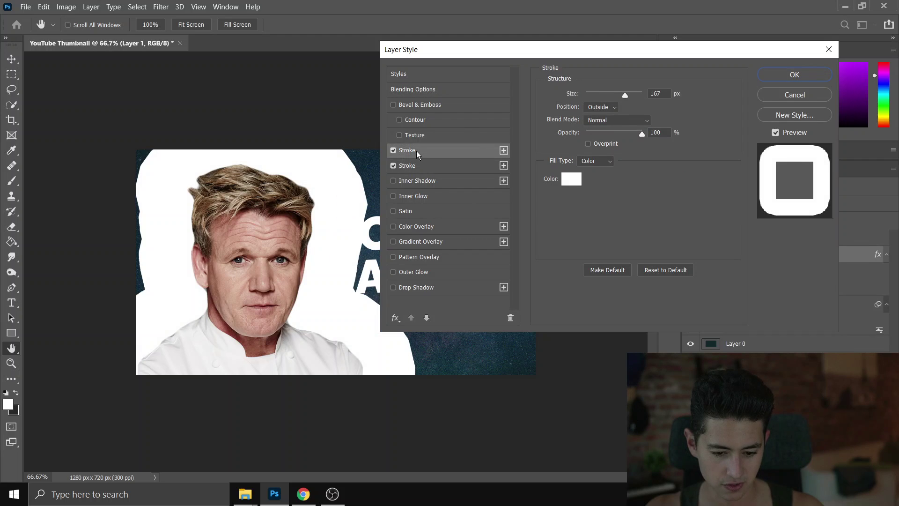
click(399, 153)
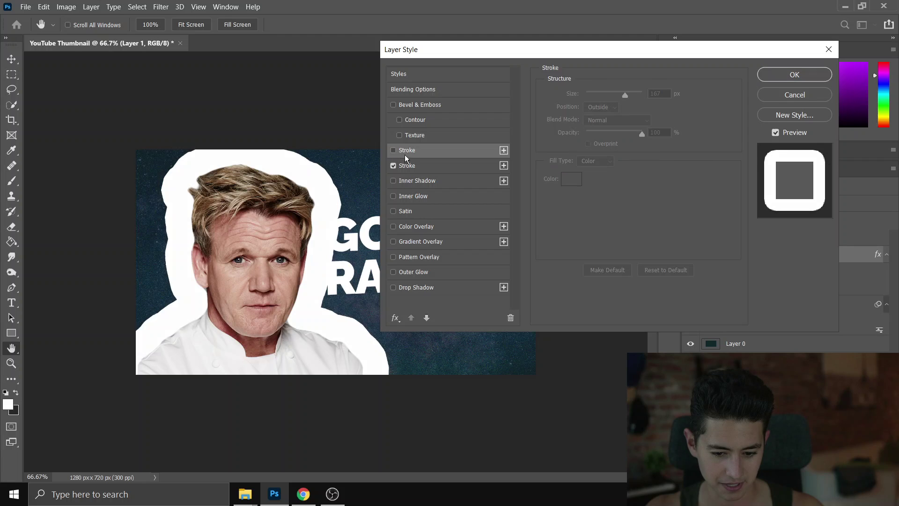
click(424, 168)
double_click(656, 93)
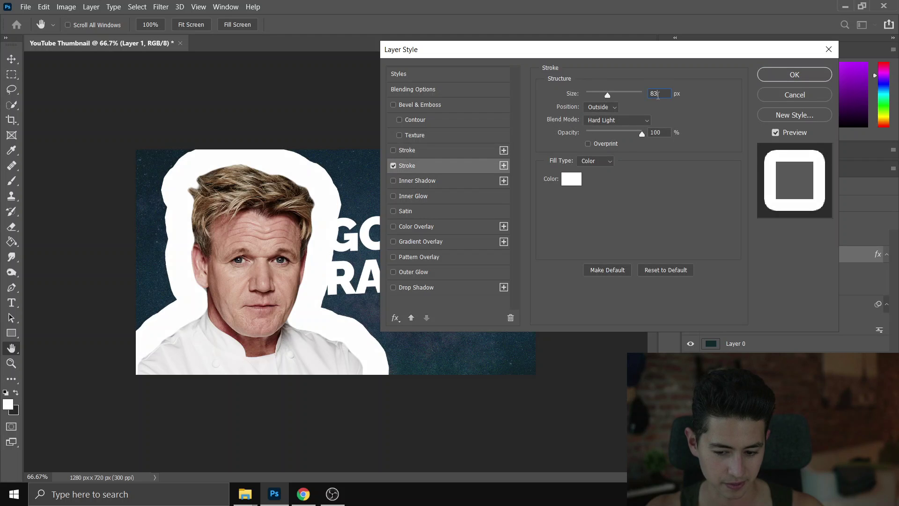
text(30)
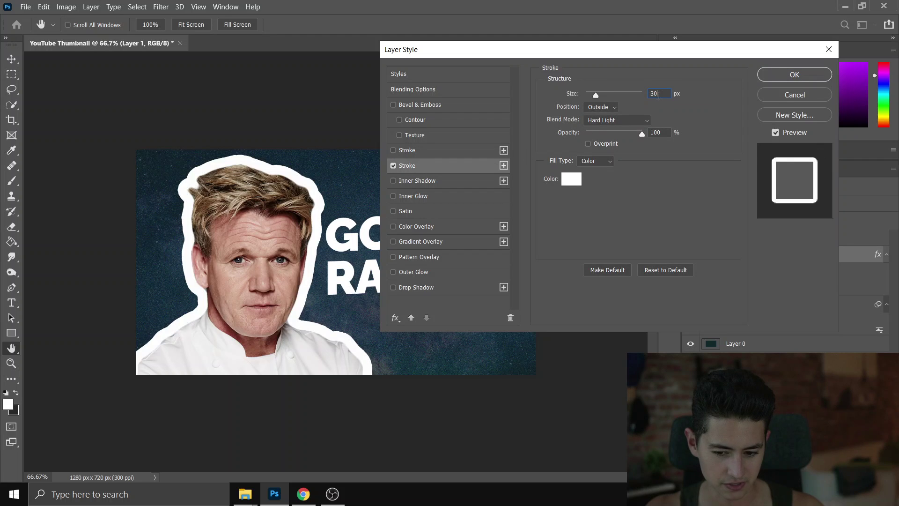
Try stroke sizes of 20, 19 and 17 px, and try 90% stroke opacity before restoring it to 100%
double_click(655, 93)
text(20)
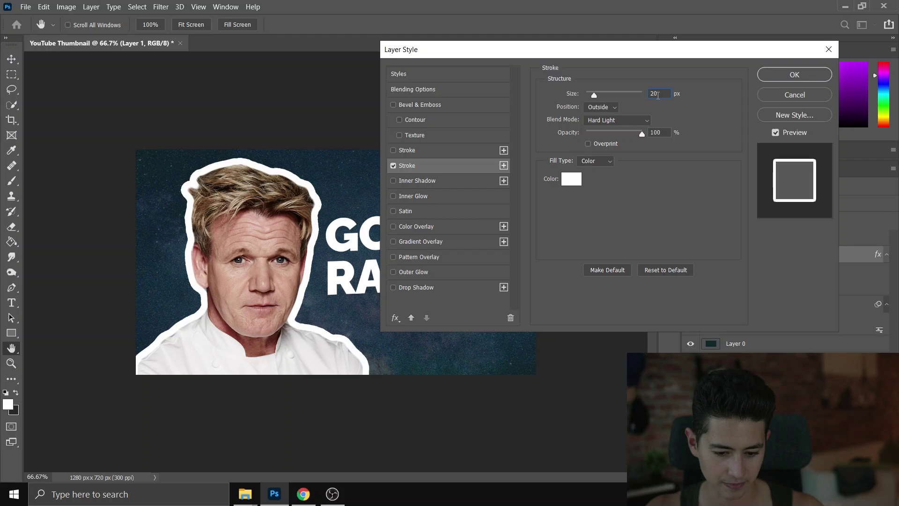
double_click(658, 94)
text(19)
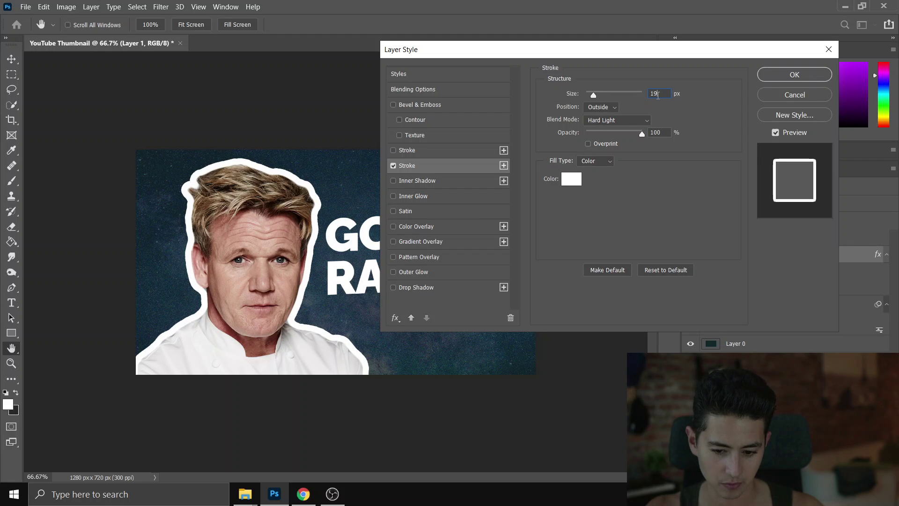
double_click(656, 132)
text(90)
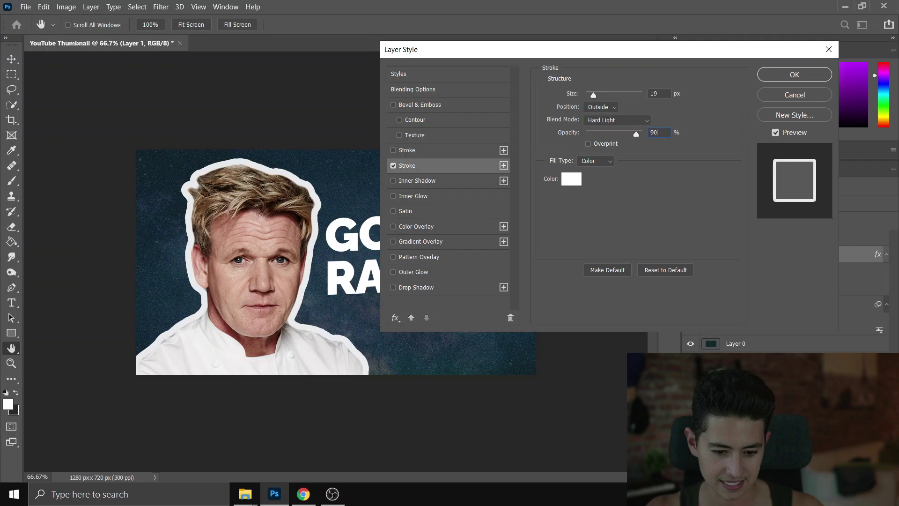
text(100)
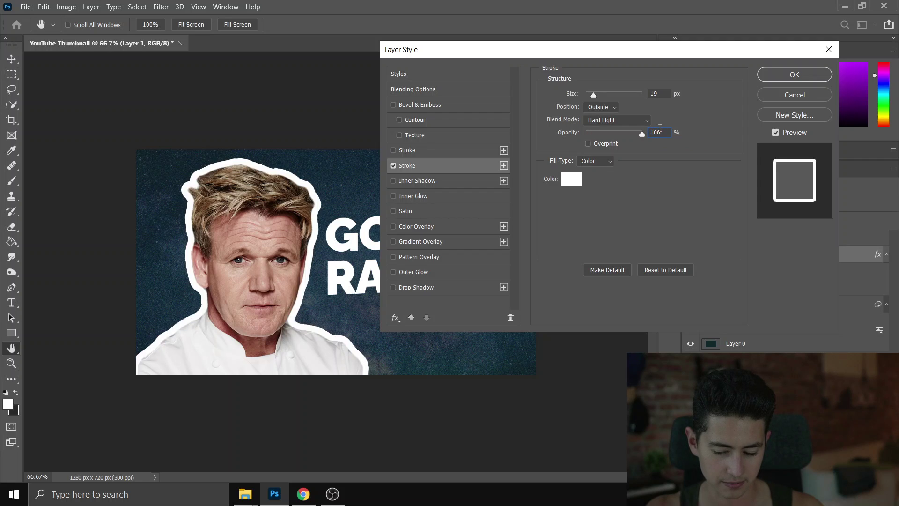
text(7)
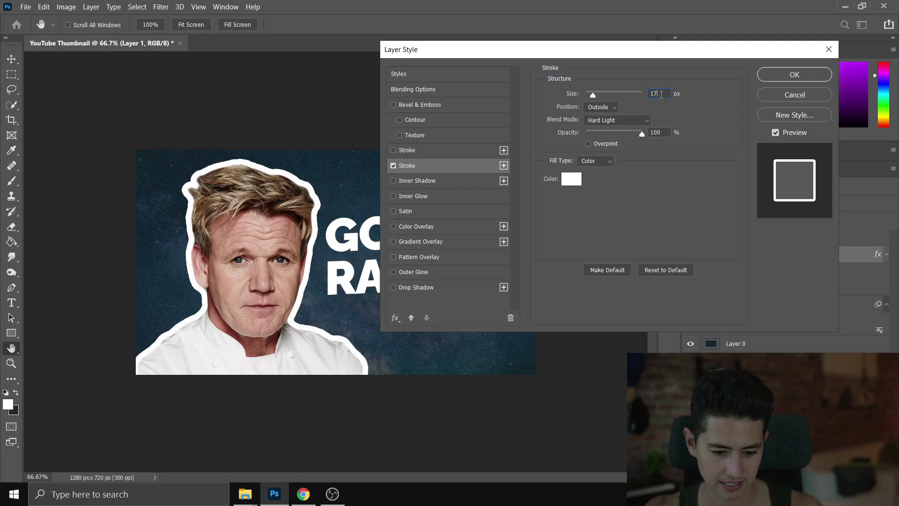
Compare the chef's outline with the reference thumbnail in Google Drive and set the stroke size to 16 px
key(alt+Tab)
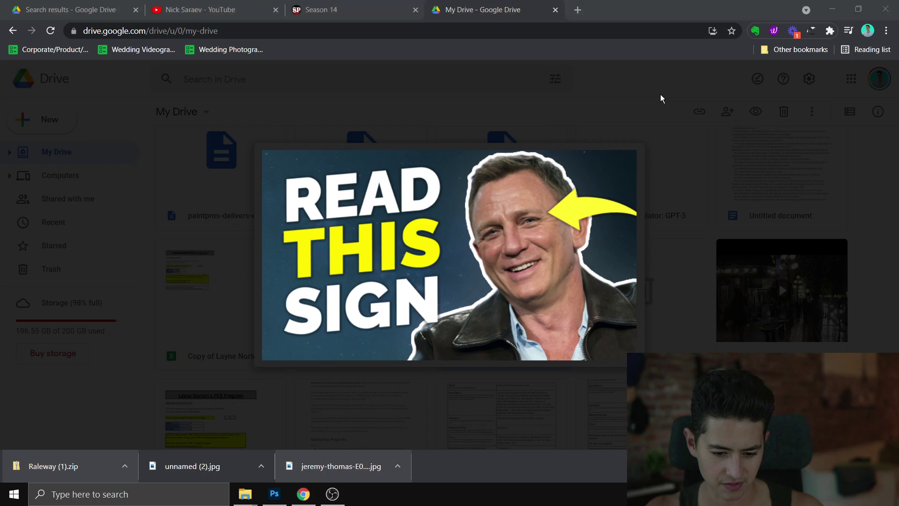
key(alt+Tab)
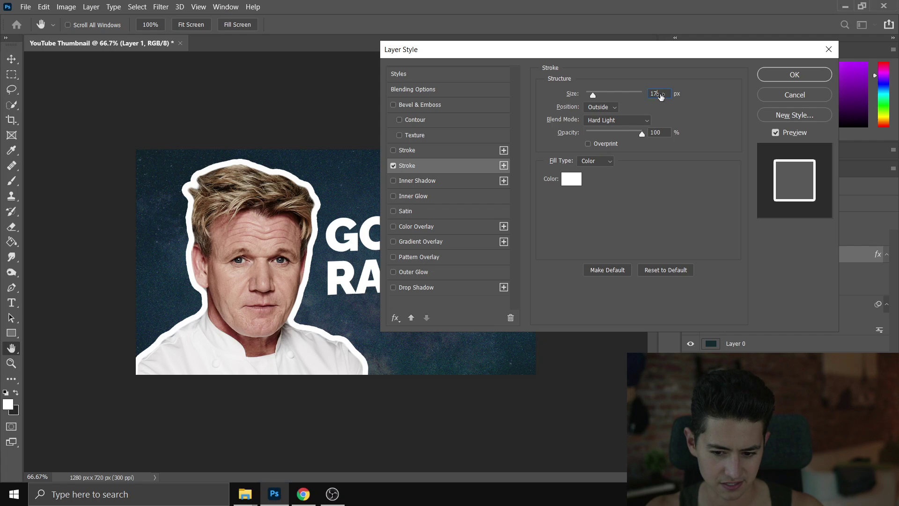
key(BackSpace)
text(10)
key(BackSpace)
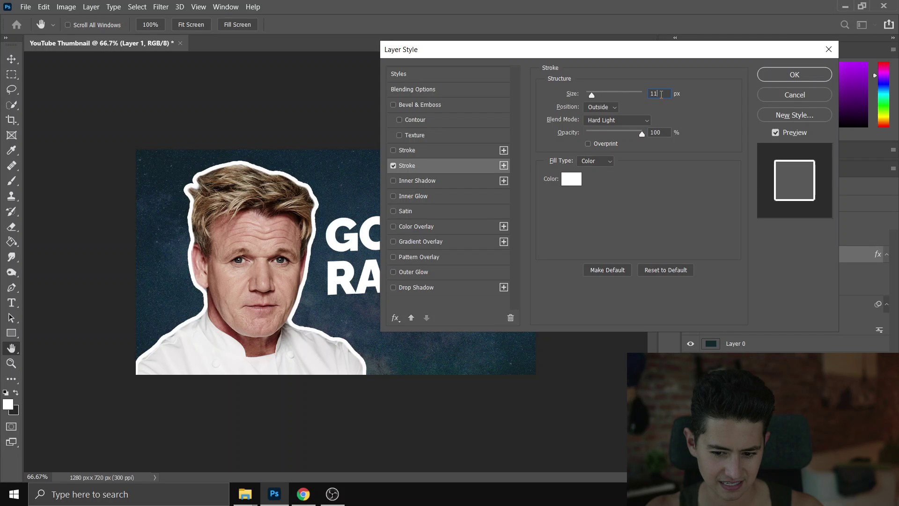
key(BackSpace)
text(6)
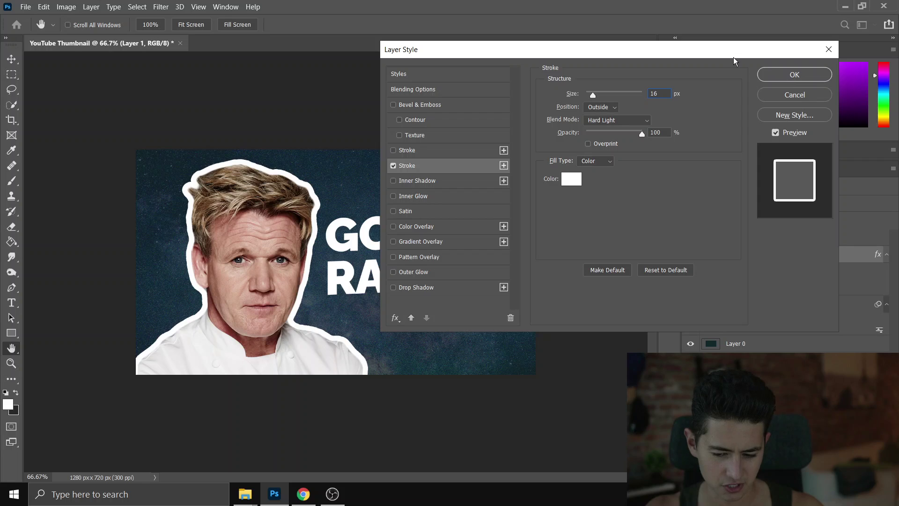
Add a white outer glow to Layer 1 with 34% spread and 229 px size, and apply the layer style
drag(722, 52, 763, 36)
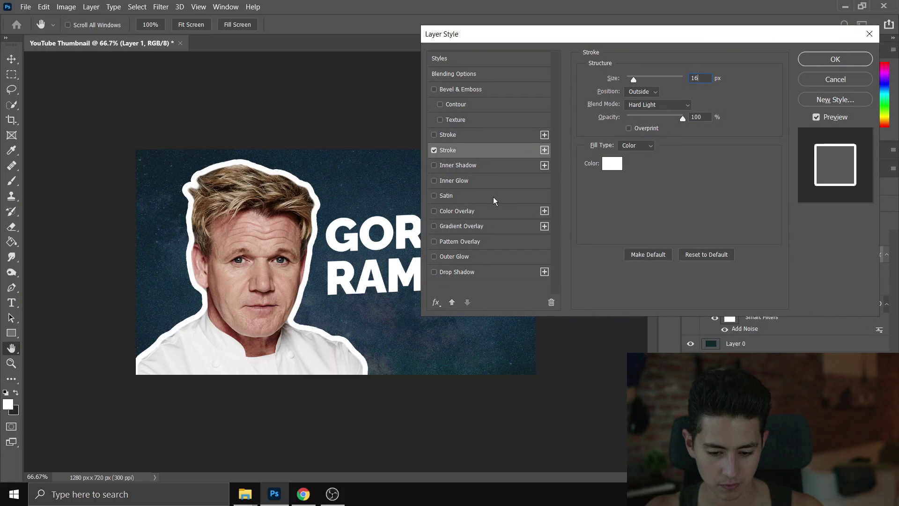
click(435, 257)
click(465, 258)
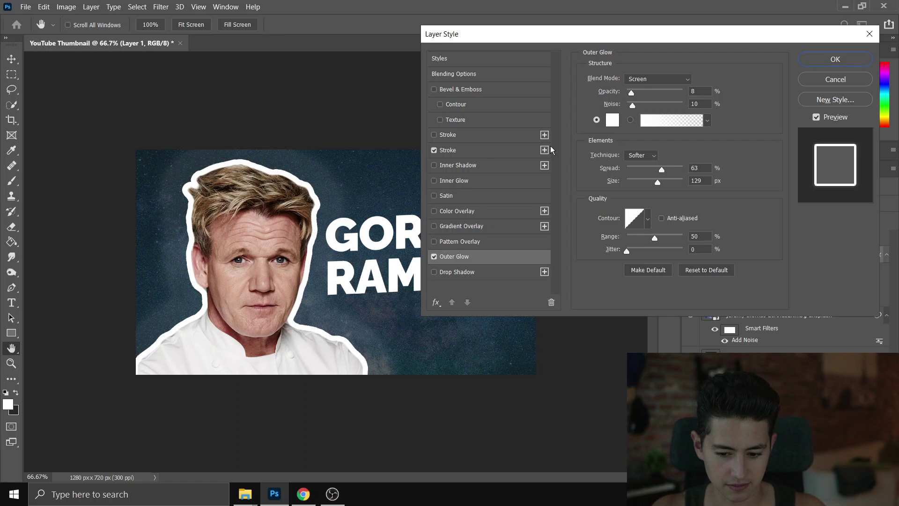
click(643, 168)
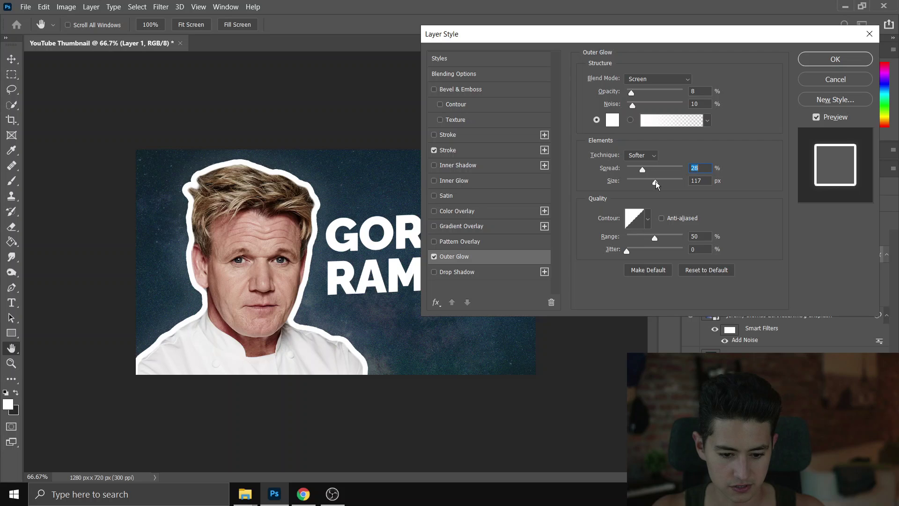
drag(655, 182, 681, 179)
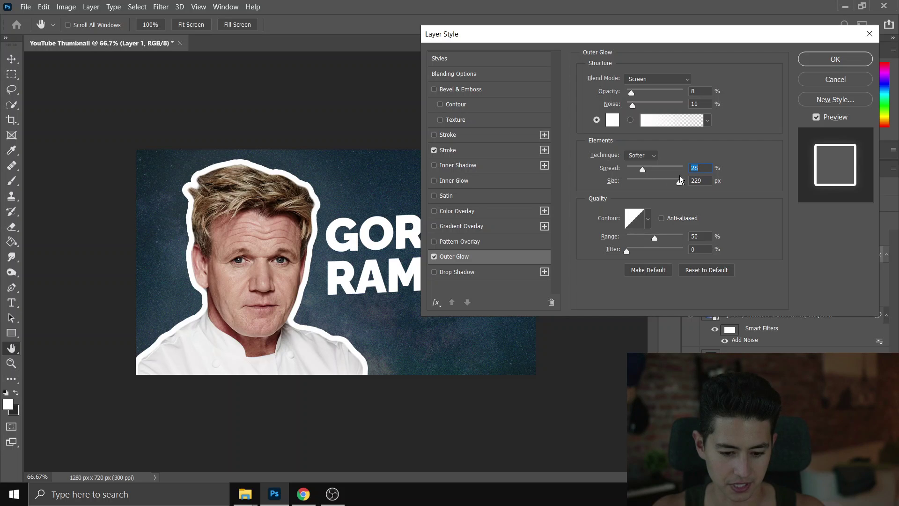
click(680, 181)
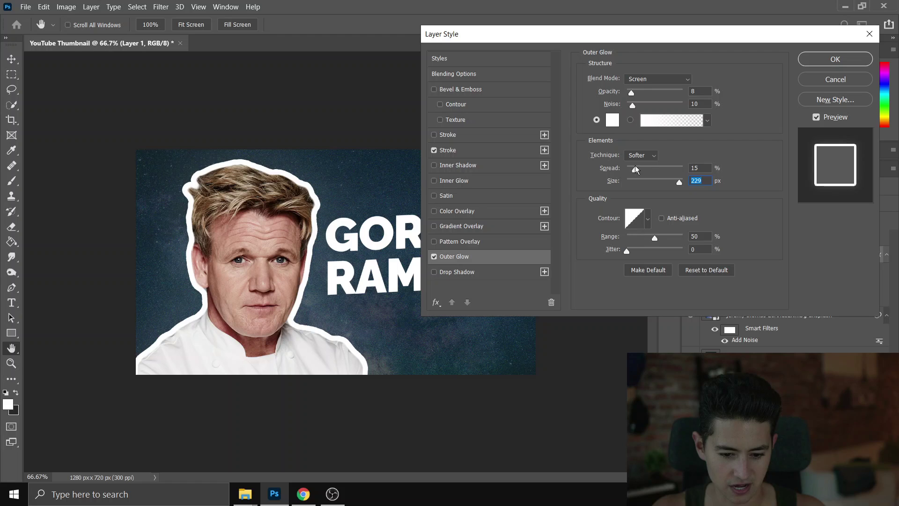
click(646, 162)
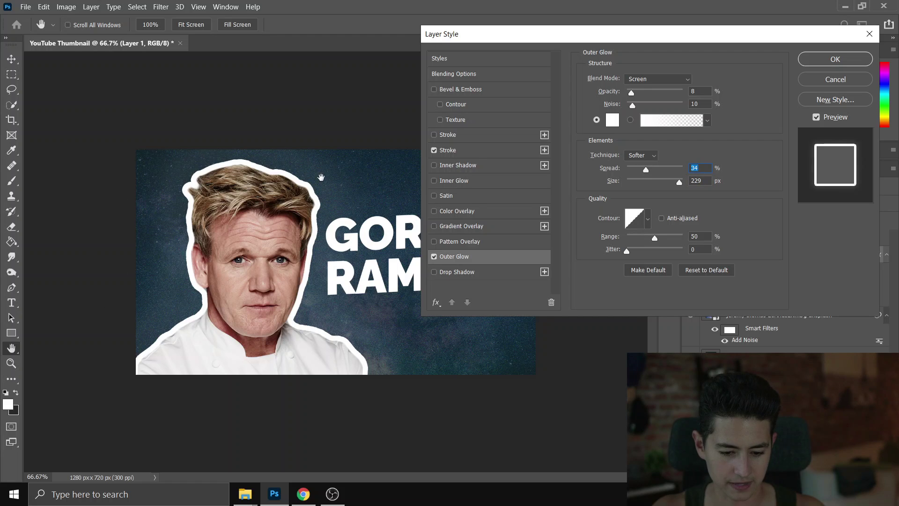
click(836, 59)
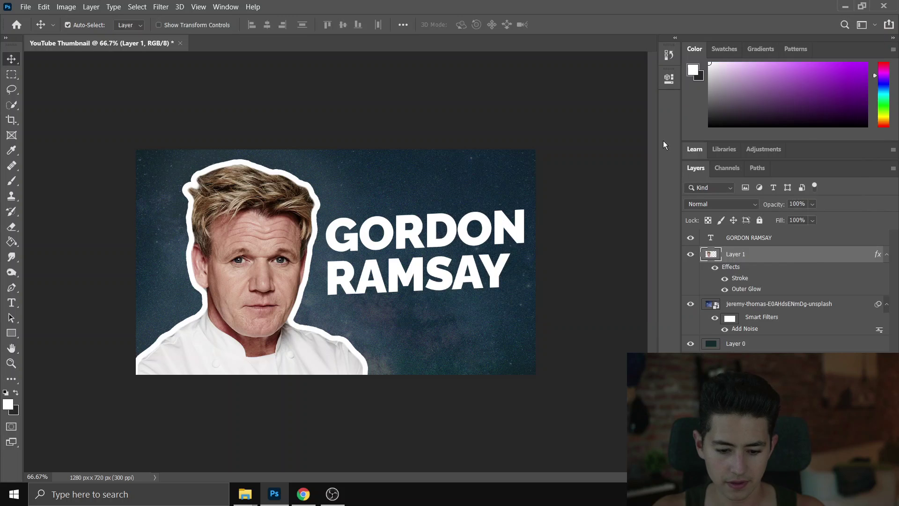
key(ctrl+minus)
key(ctrl+minus)
key(ctrl+plus)
key(ctrl+plus)
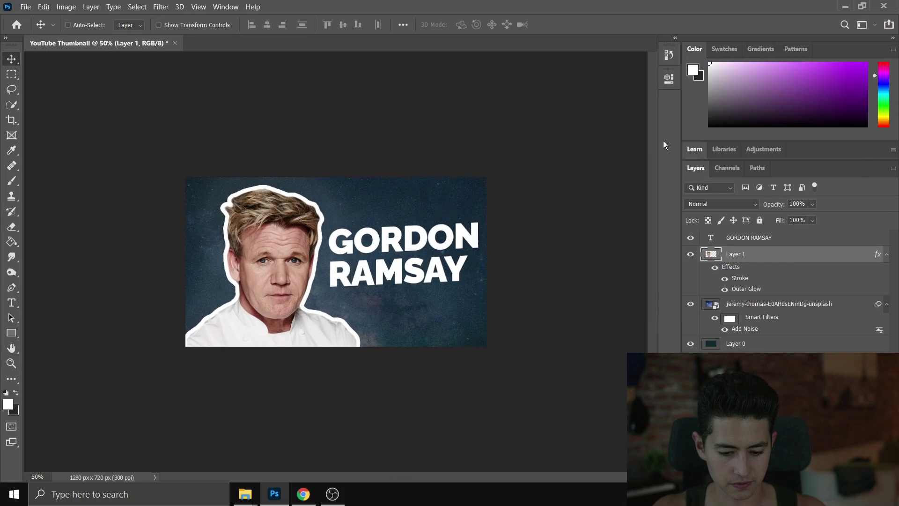
Shorten the heading's text box so its lower edge sits just below RAMSAY, and commit the text edit
key(t)
click(433, 238)
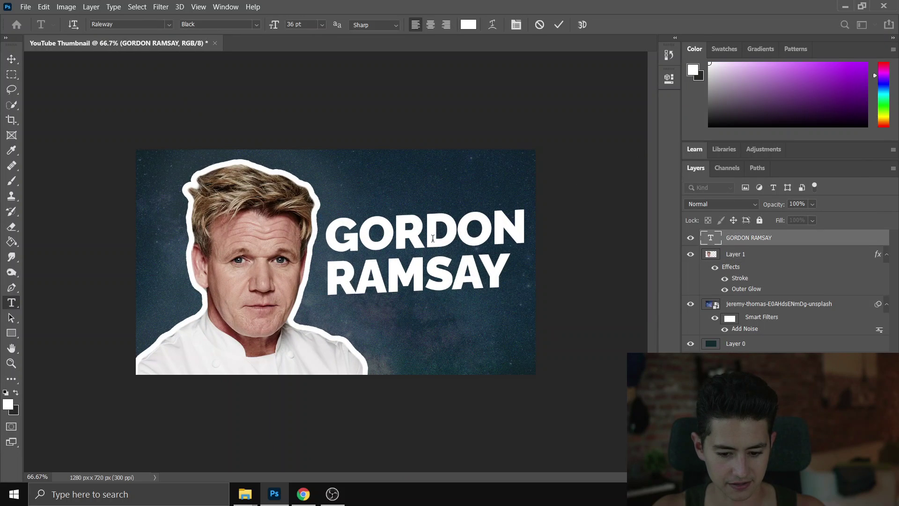
drag(530, 360, 530, 303)
key(ctrl+Return)
key(v)
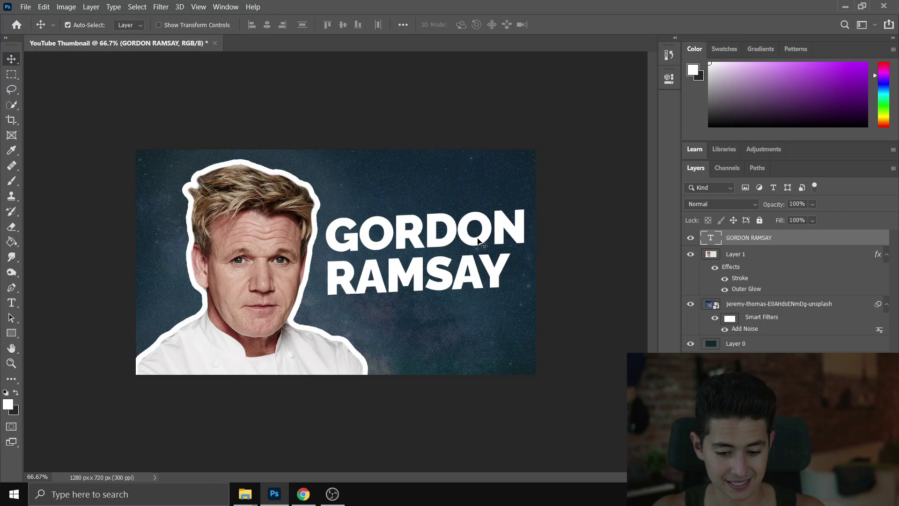
double_click(478, 241)
key(ctrl+Return)
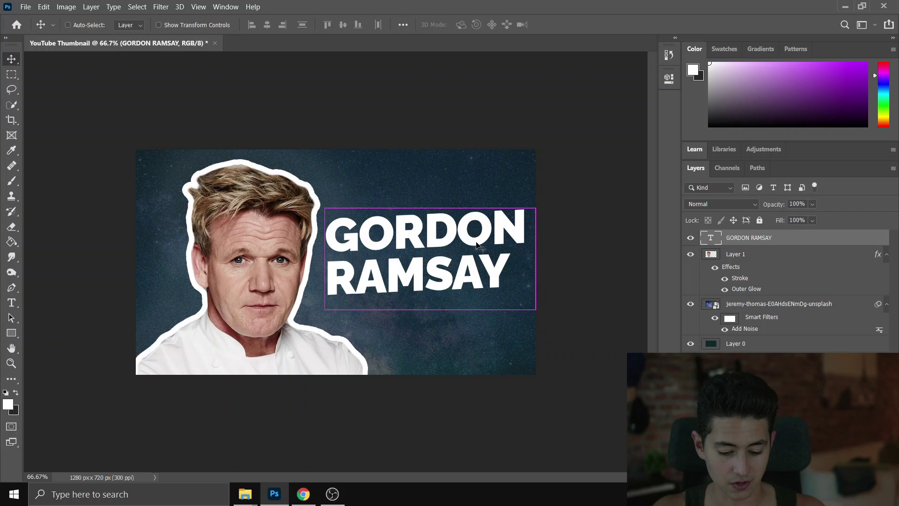
Scale the heading down slightly, to a font size of about 33.19 pt, keeping its lower-left corner in place
key(ctrl+t)
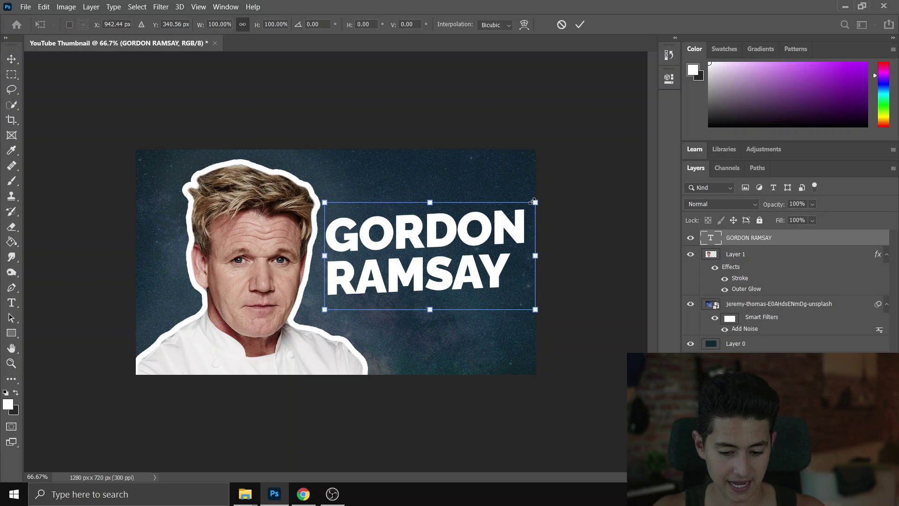
drag(532, 201, 503, 185)
key(Return)
Check the reference thumbnail in Google Drive and replace the GORDON RAMSAY heading with DON'T and DO on two lines
key(alt+Tab)
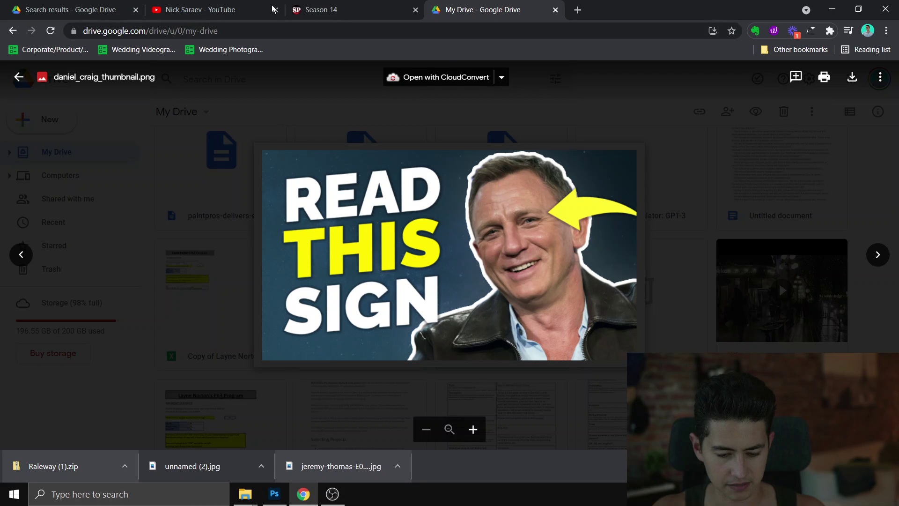
key(alt+Tab)
double_click(415, 246)
key(ctrl+a)
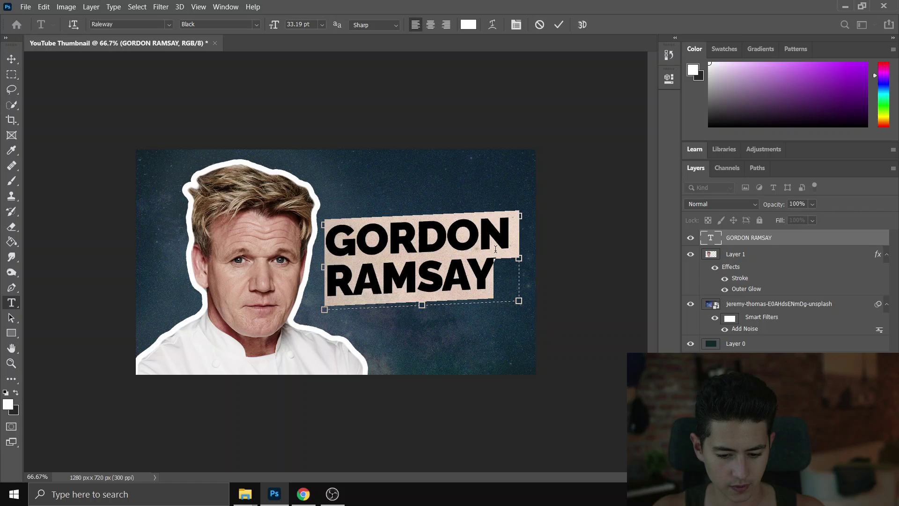
text(d)
key(BackSpace)
text(DON'T)
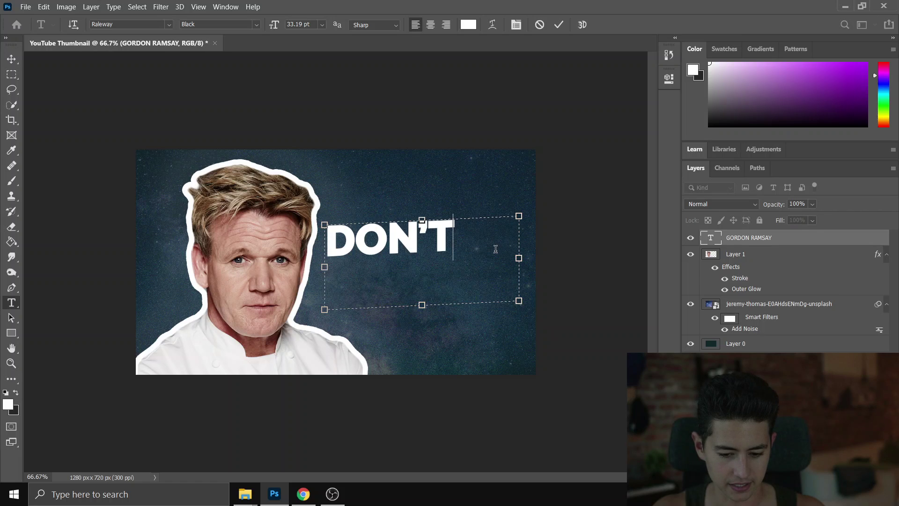
text(DO)
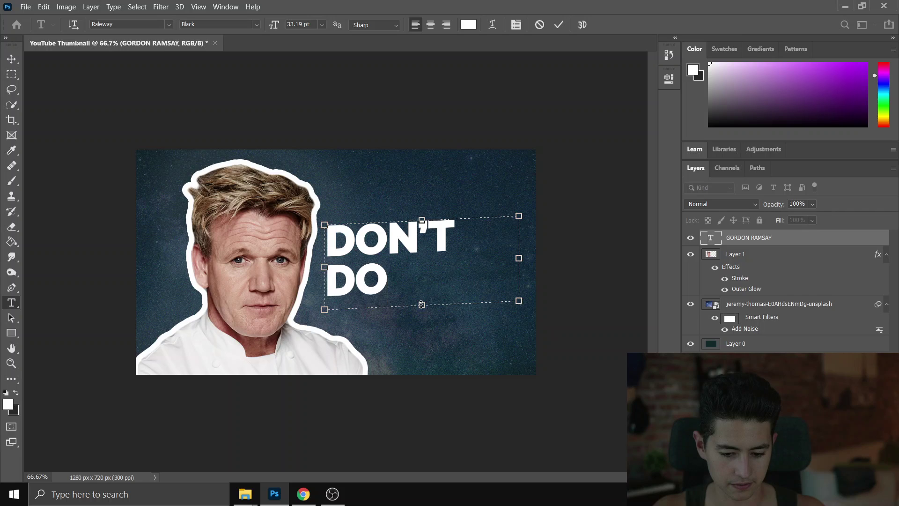
Extend the heading's text box downward and add THIS to the heading, on the same line as DO
drag(424, 307, 426, 363)
key(Return)
text(TIIS)
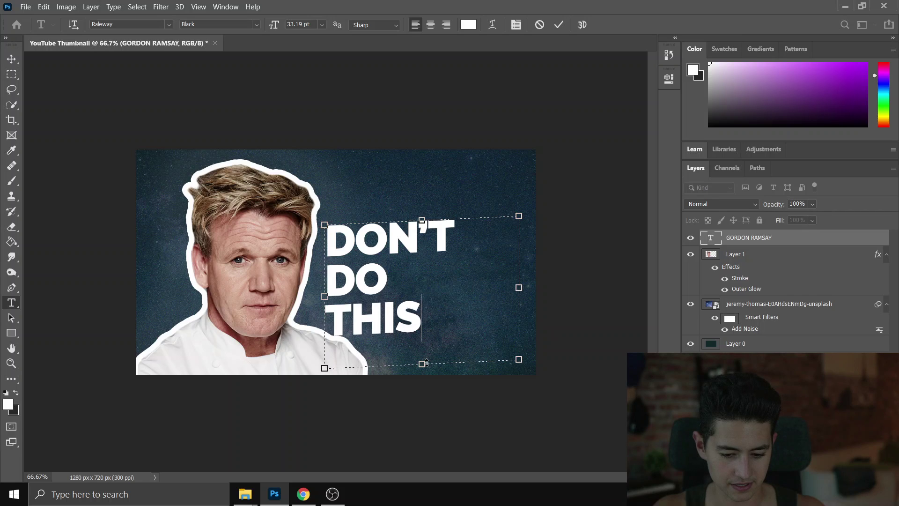
click(452, 276)
key(Delete)
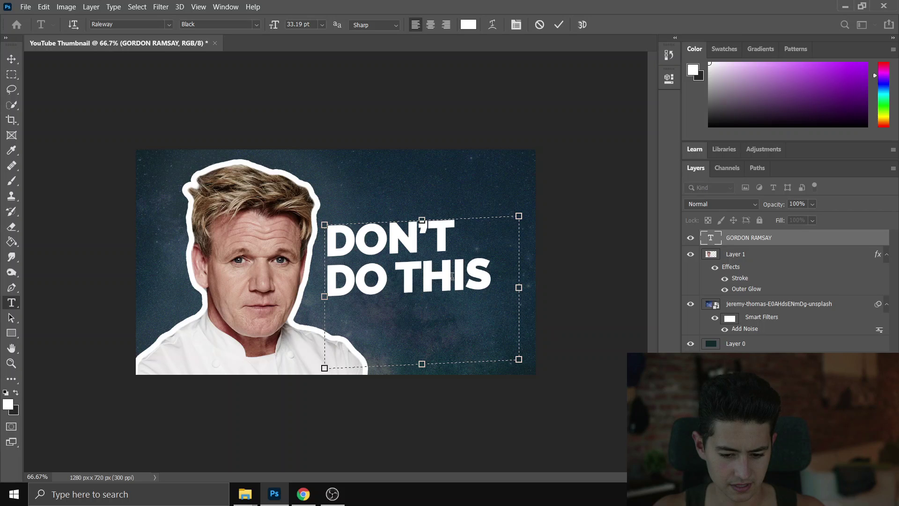
Commit the heading text and move the heading slightly up and to the right on the canvas
key(ctrl+Return)
key(v)
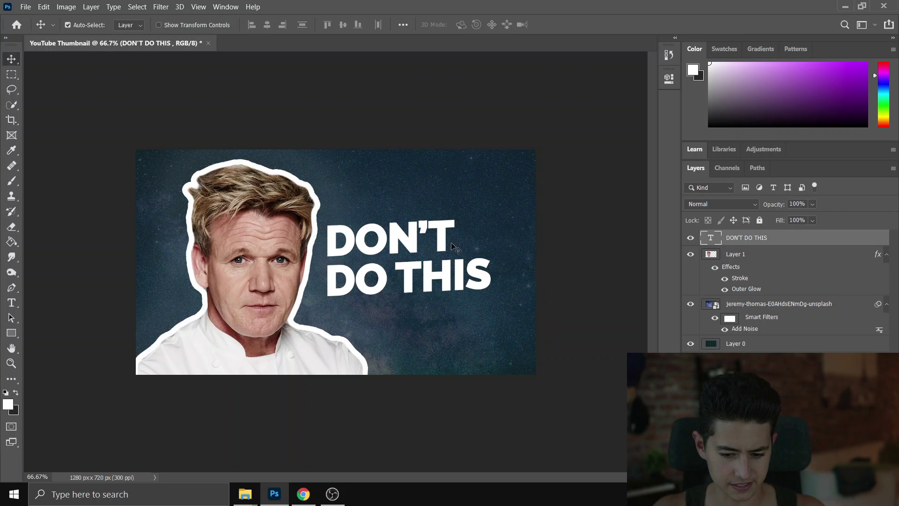
drag(444, 232, 465, 223)
Color the word THIS in the heading bright yellow (f6ff00) and commit the text edit
key(t)
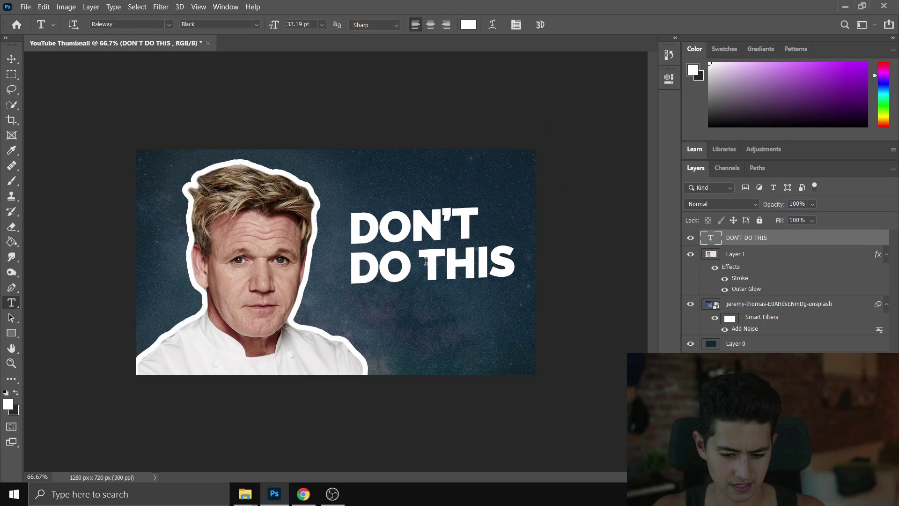
double_click(463, 262)
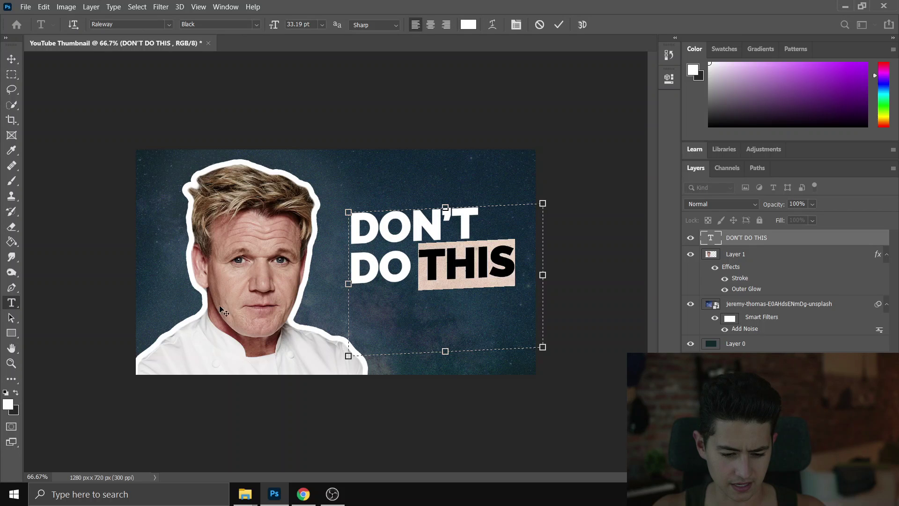
click(8, 405)
click(459, 223)
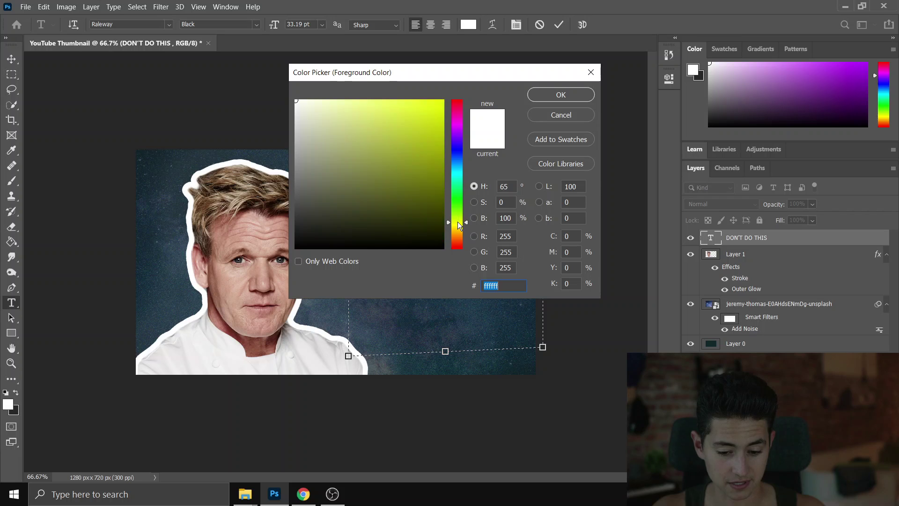
click(443, 100)
key(Return)
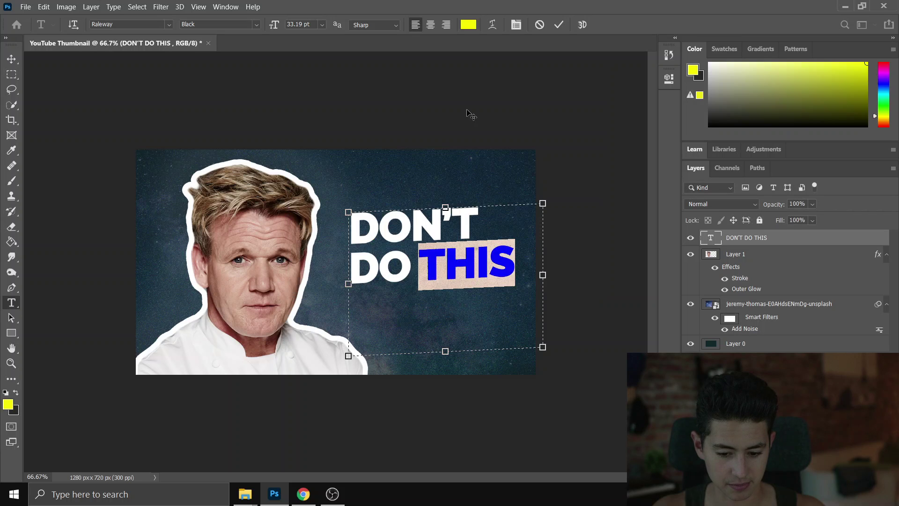
click(437, 233)
key(ctrl+Return)
Check the thumbnail at reduced size and recolor the word THIS to a slightly warmer, darker yellow (f0e312)
key(ctrl+minus)
key(ctrl+minus)
key(ctrl+minus)
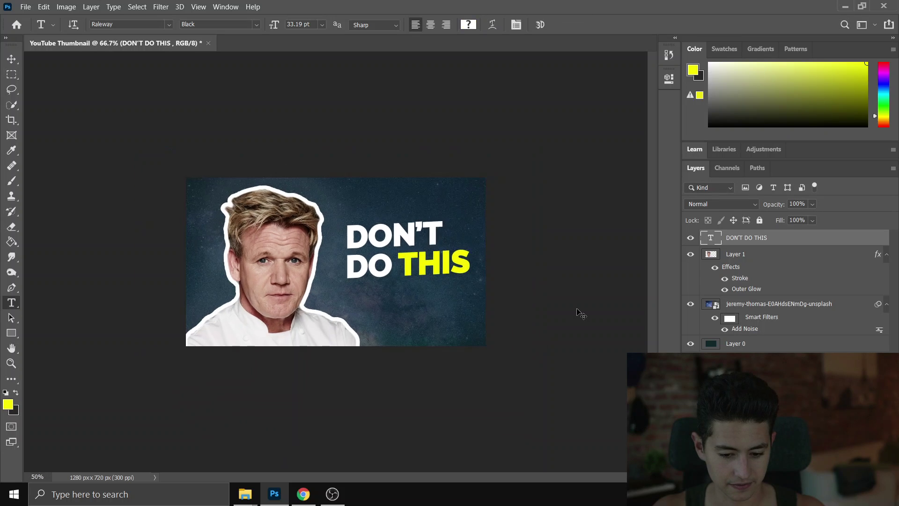
key(ctrl+plus)
key(ctrl+plus)
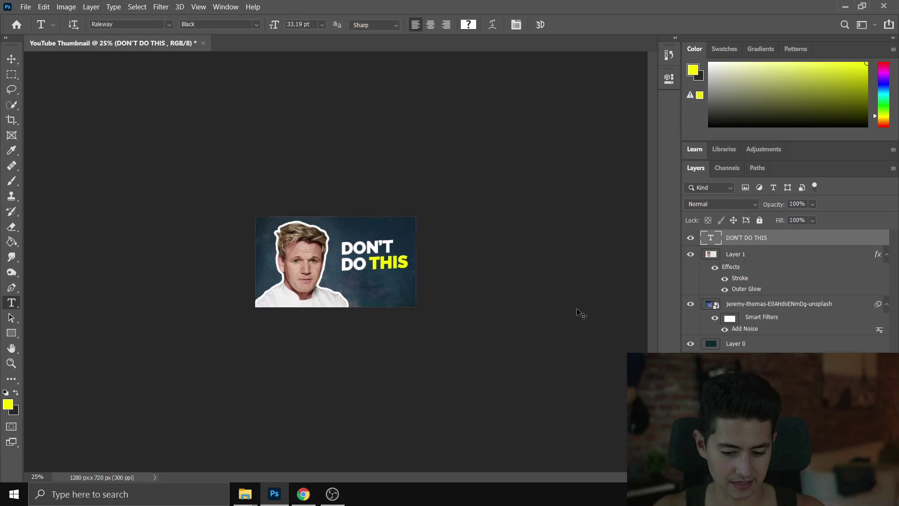
double_click(433, 264)
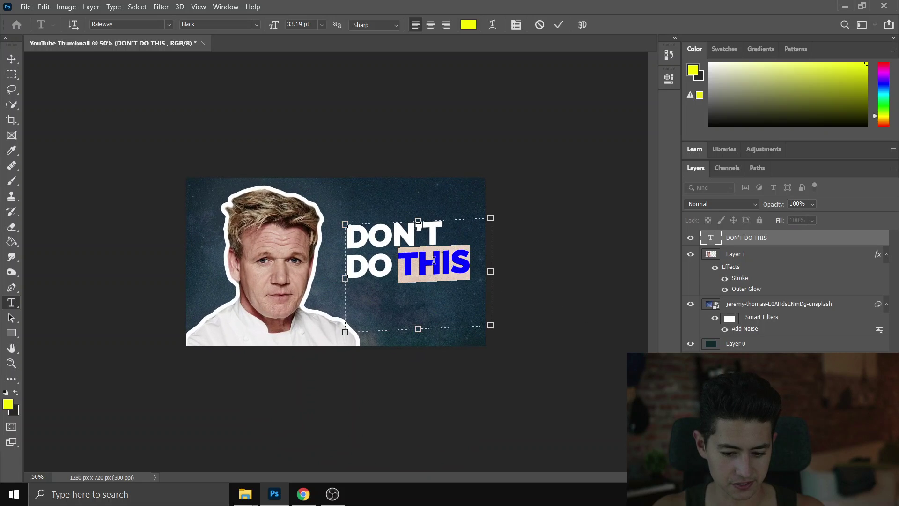
click(8, 404)
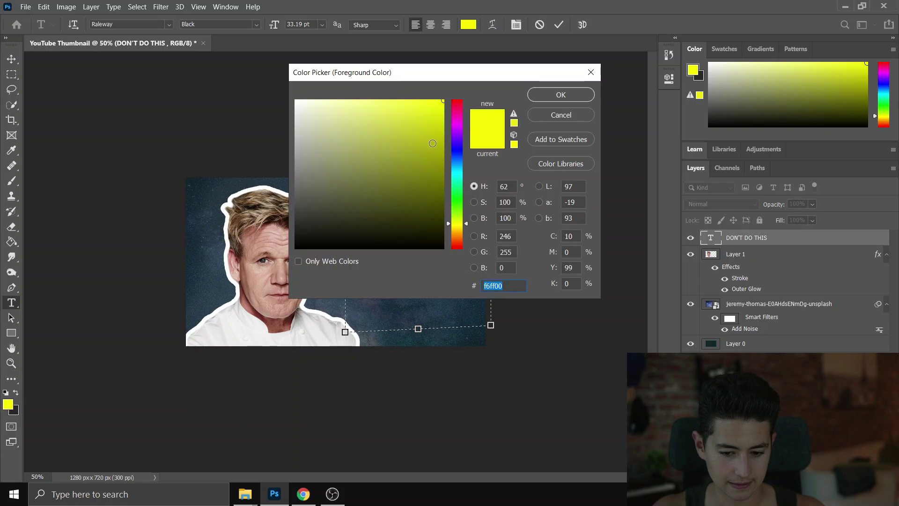
drag(432, 143, 433, 135)
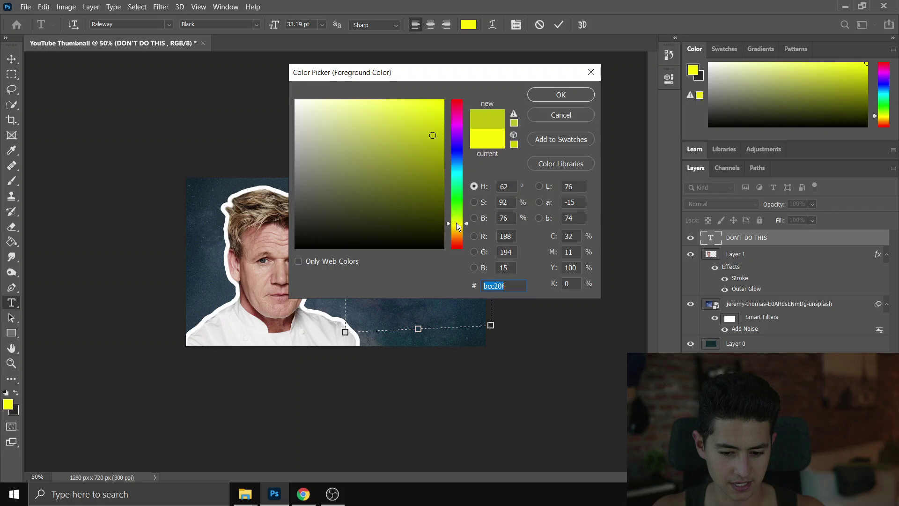
drag(457, 224, 457, 225)
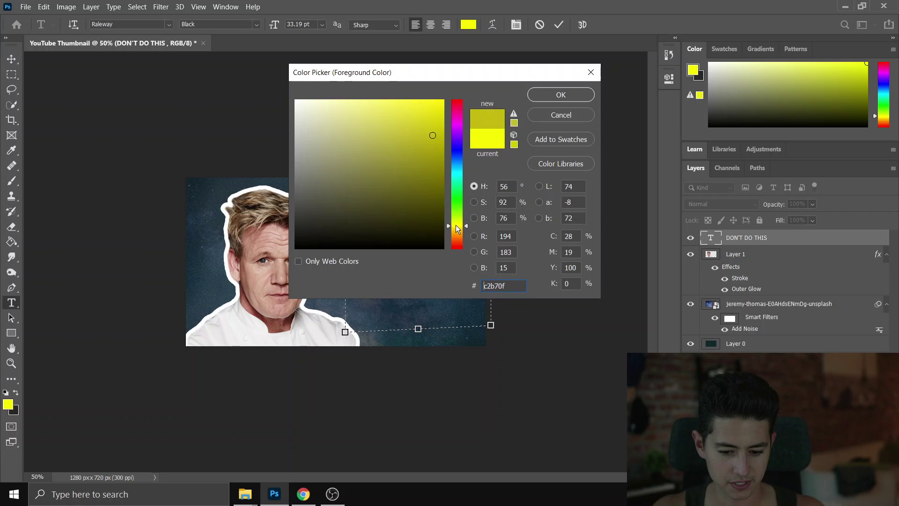
drag(433, 136, 434, 108)
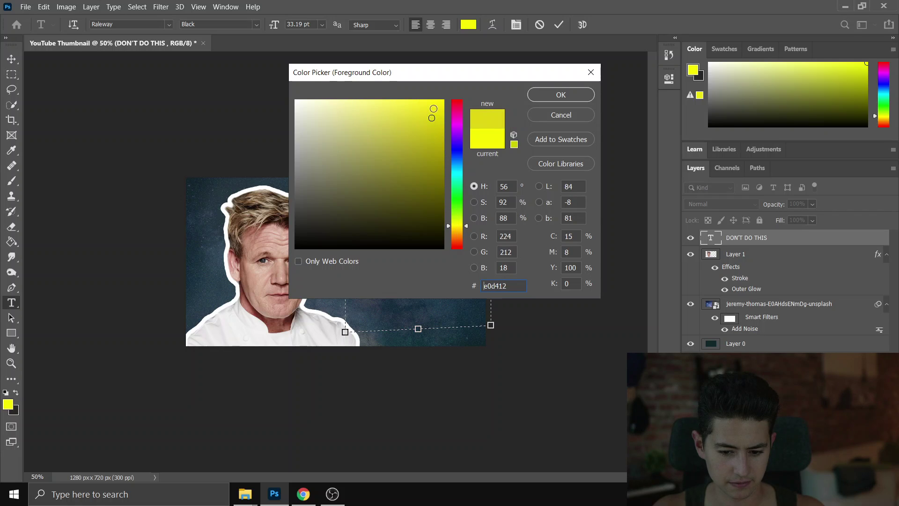
click(568, 92)
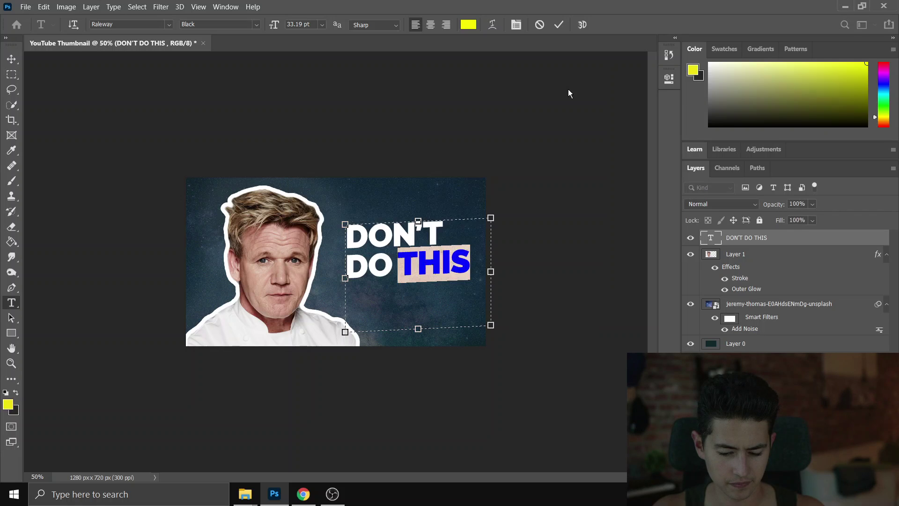
click(512, 295)
Shorten the heading's text box so its lower edge sits just below DO THIS, and commit the edit
click(397, 258)
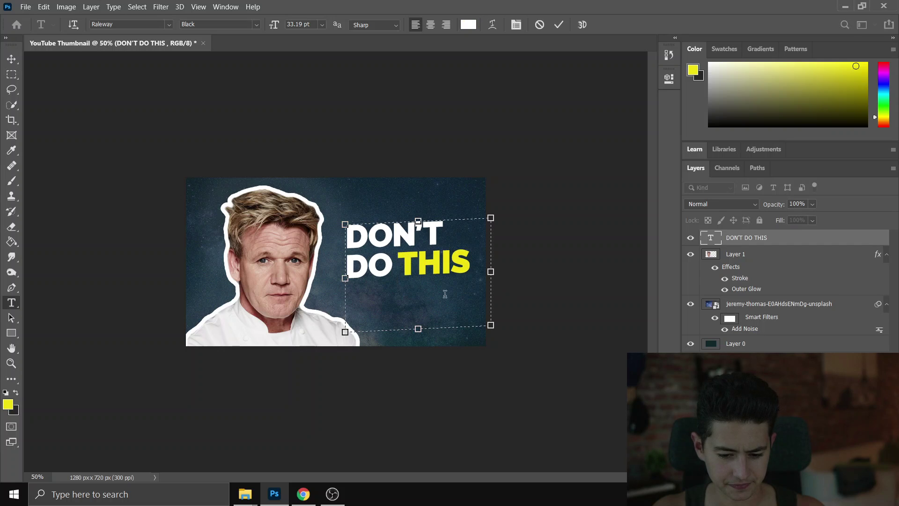
drag(418, 328, 419, 289)
key(ctrl+Return)
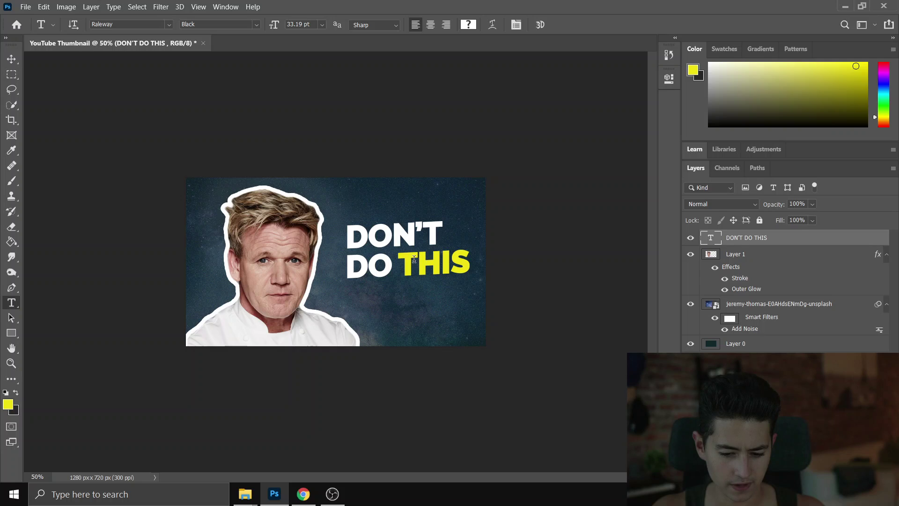
click(400, 256)
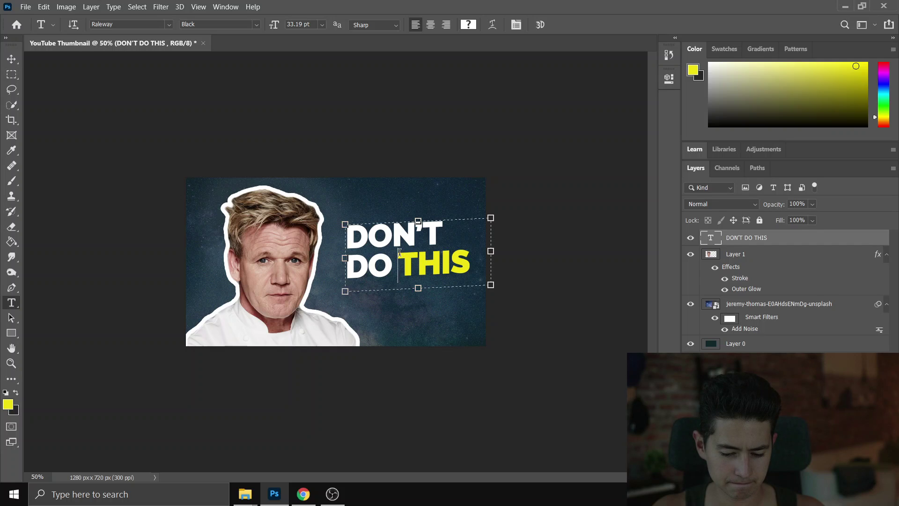
key(Return)
key(BackSpace)
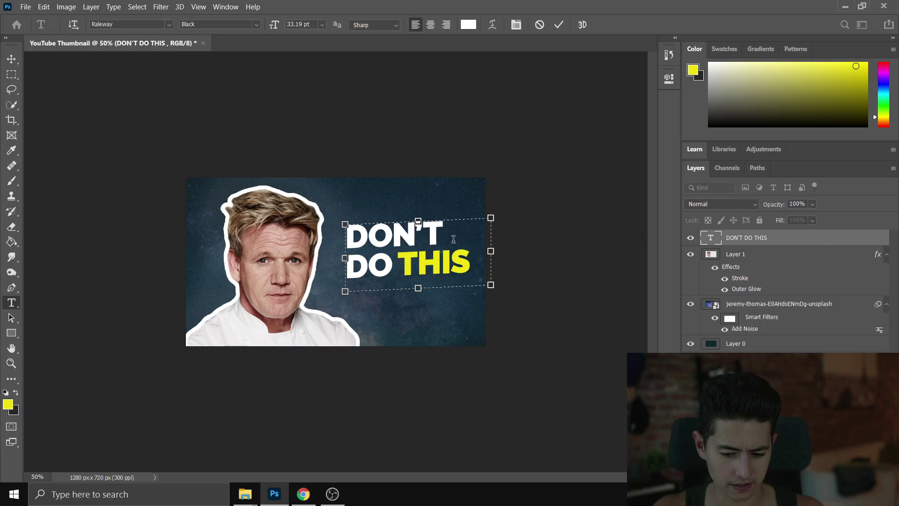
Show the type layer's properties and set the tracking of the word DON'T to 30, followed by 40
click(669, 78)
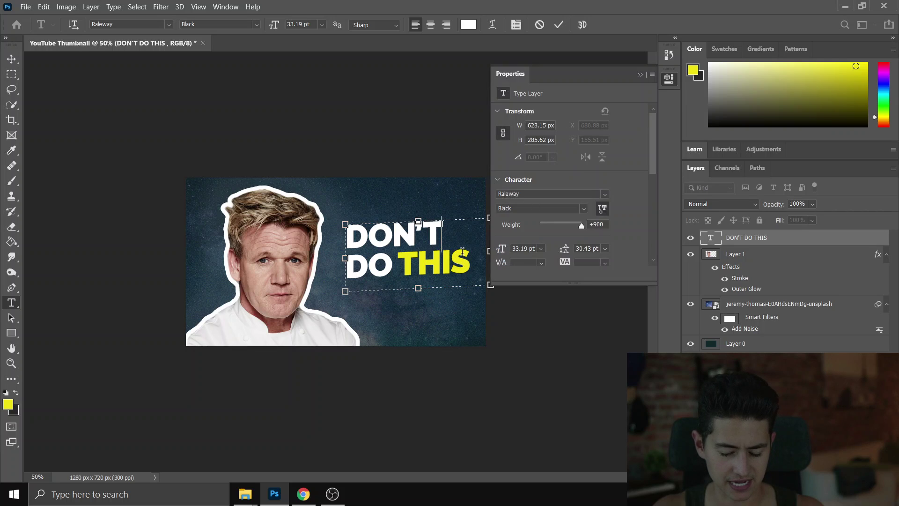
drag(453, 235, 345, 235)
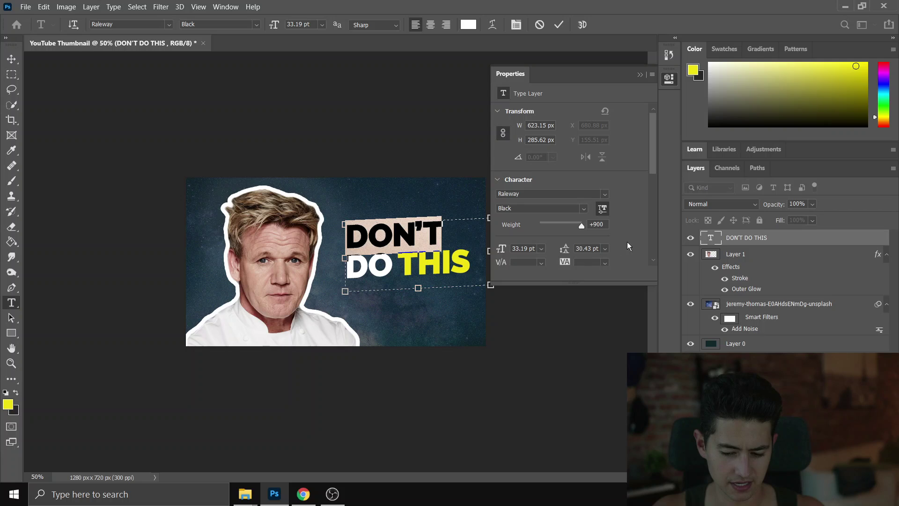
drag(653, 159, 653, 168)
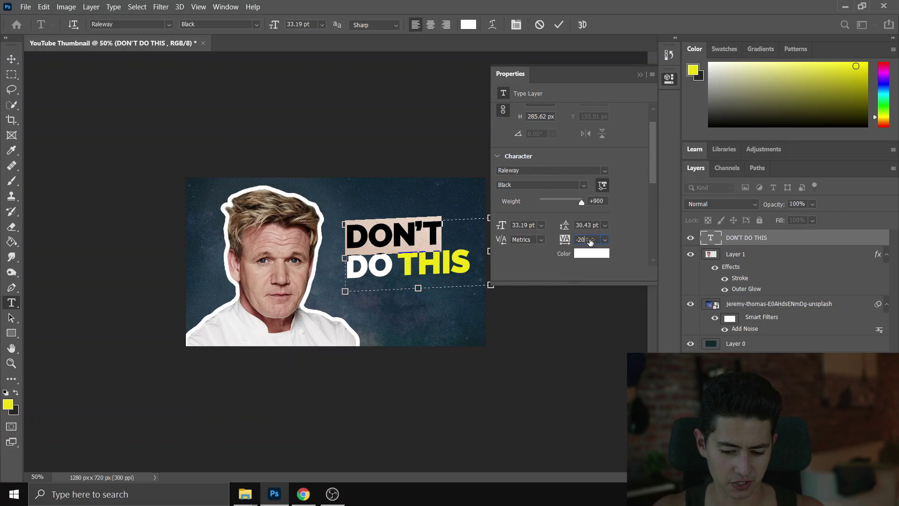
double_click(583, 240)
text(30)
key(Return)
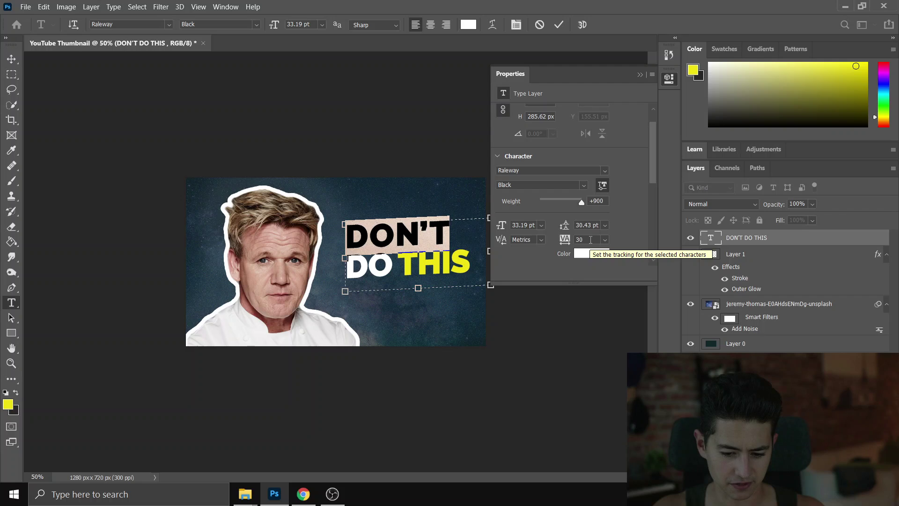
click(589, 240)
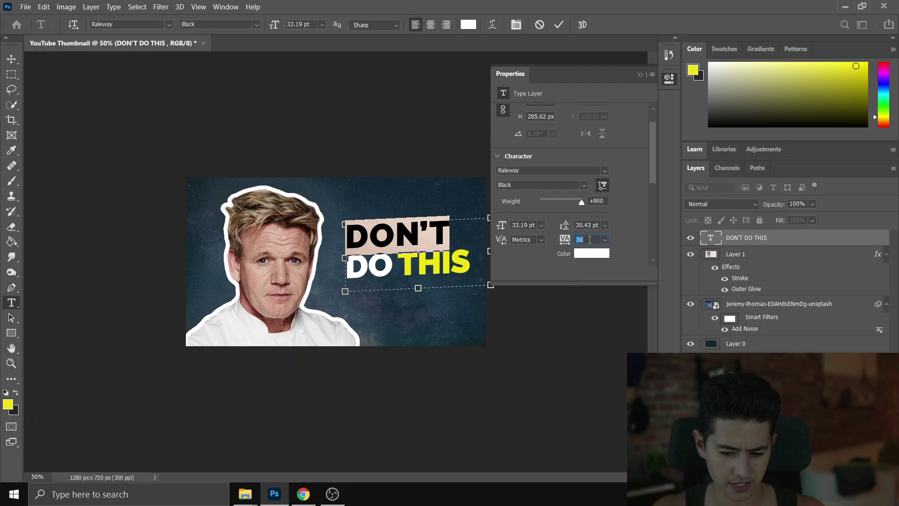
text(40)
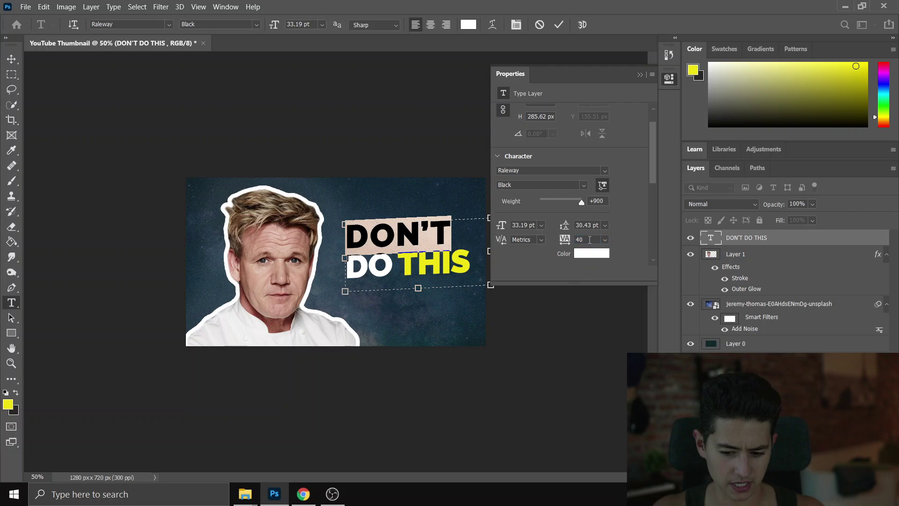
Set the font size of DON'T to 41 pt and its tracking to 0, and commit the text edit
click(524, 224)
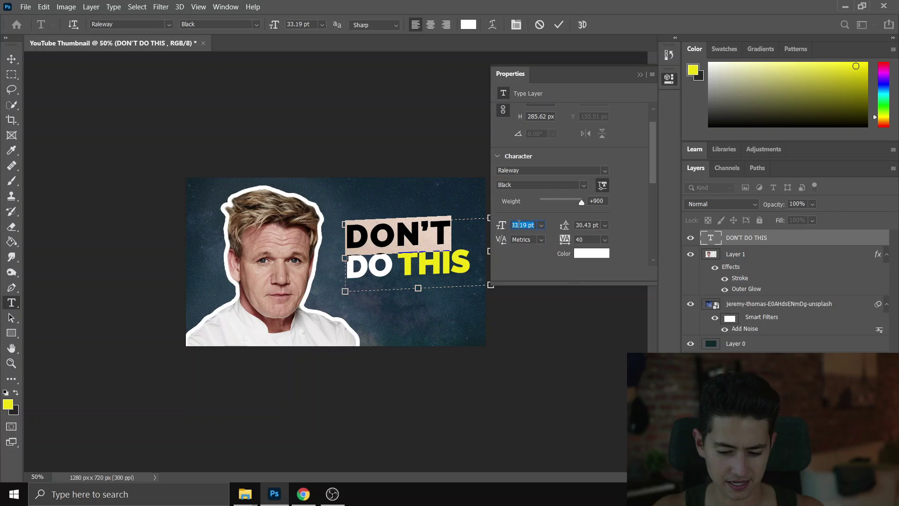
text(40)
key(Return)
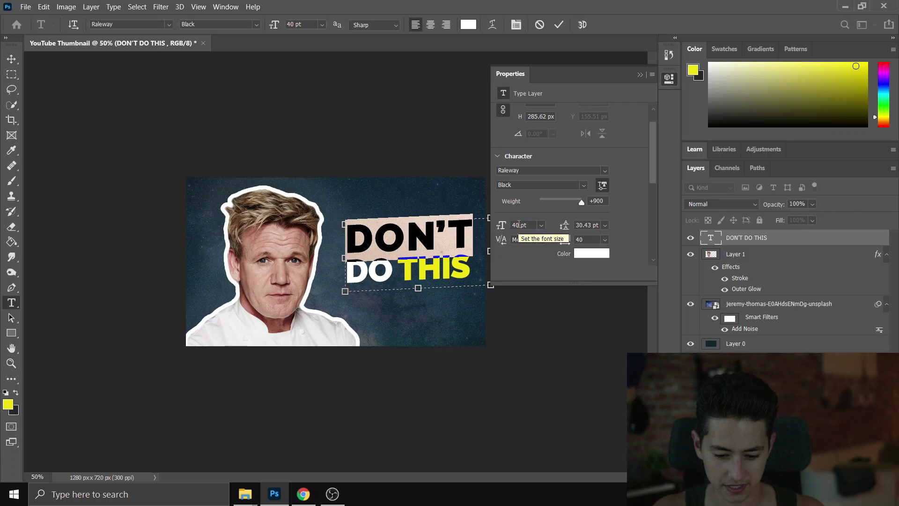
click(580, 239)
text(0)
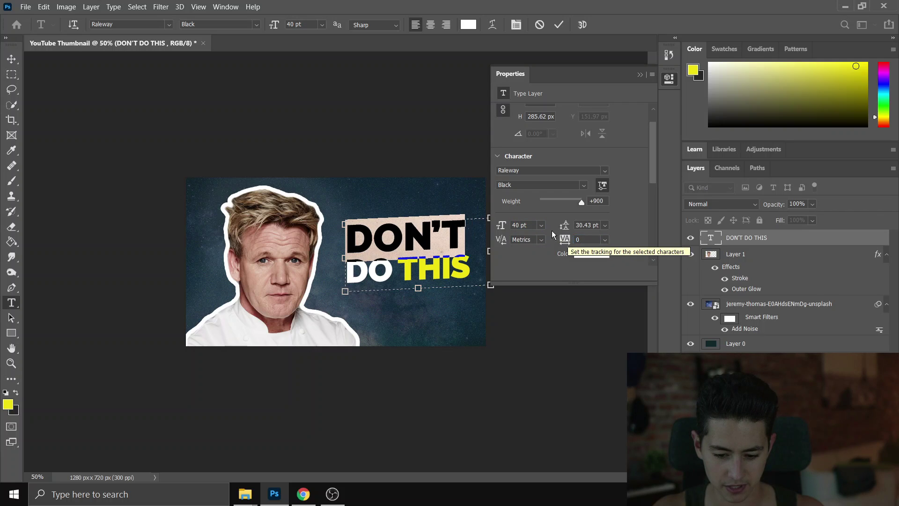
click(527, 226)
key(Return)
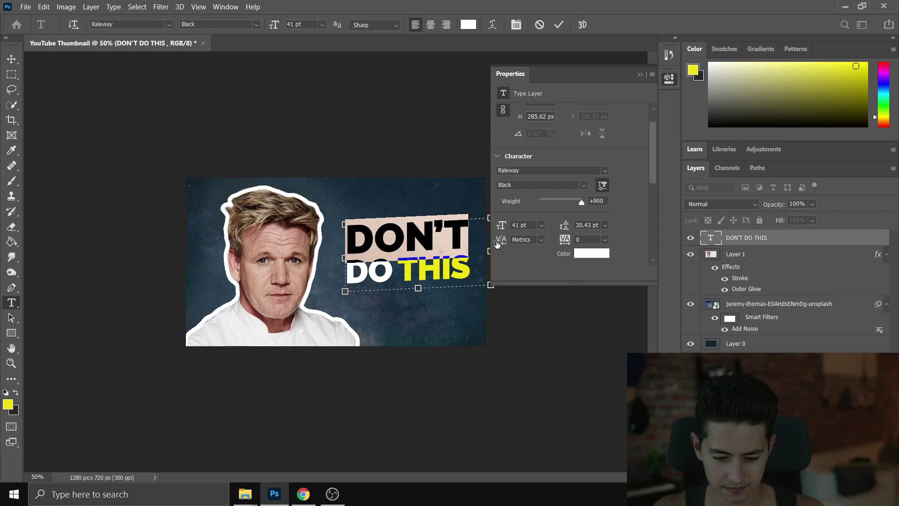
key(ctrl+Return)
Recolor the word DON'T with the same yellow as THIS (f0e312)
click(403, 262)
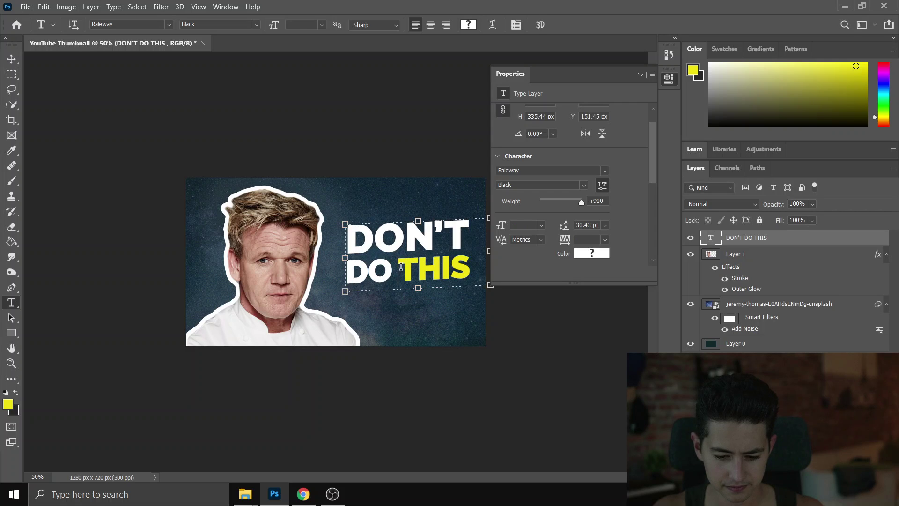
double_click(408, 262)
click(588, 253)
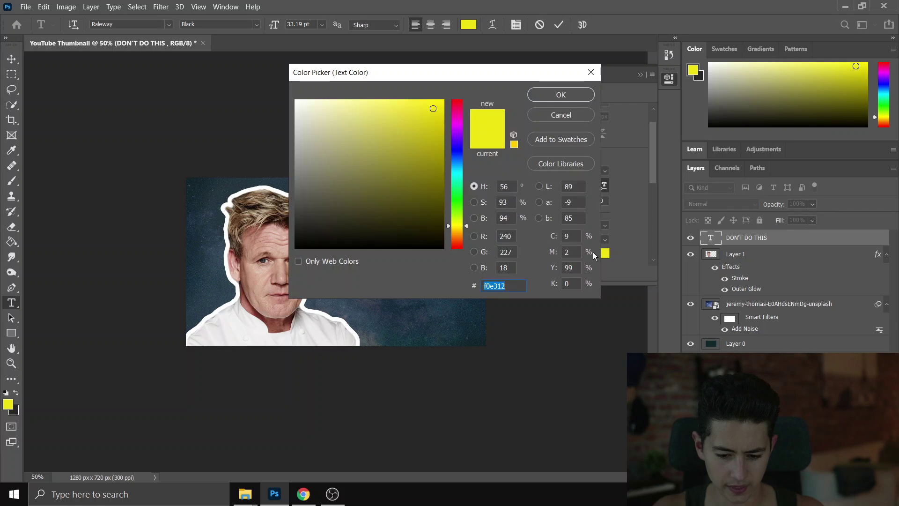
click(560, 94)
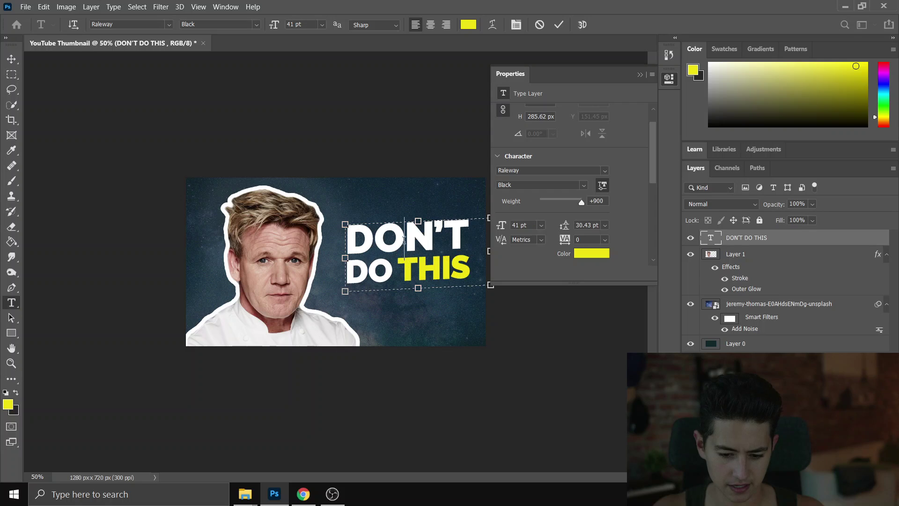
double_click(407, 237)
key(alt+BackSpace)
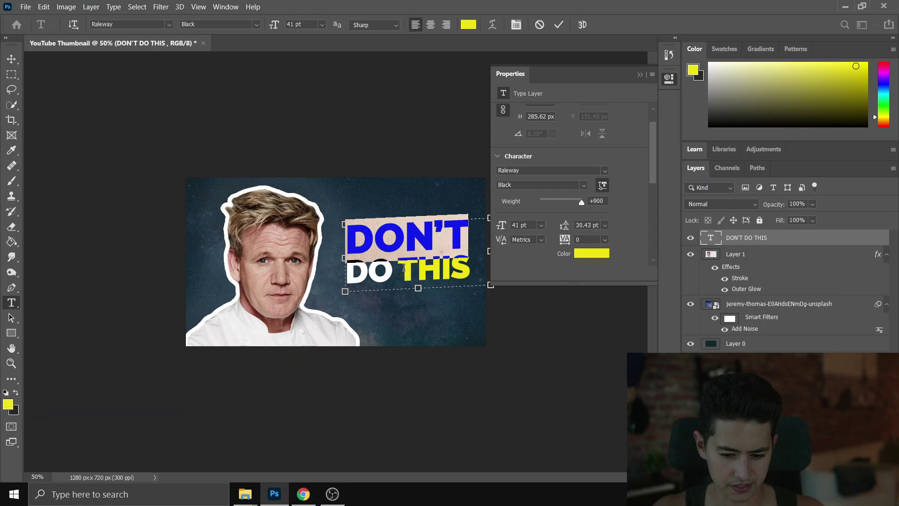
Recolor the word THIS to white (ffffff) and commit the text edit
click(404, 267)
double_click(407, 268)
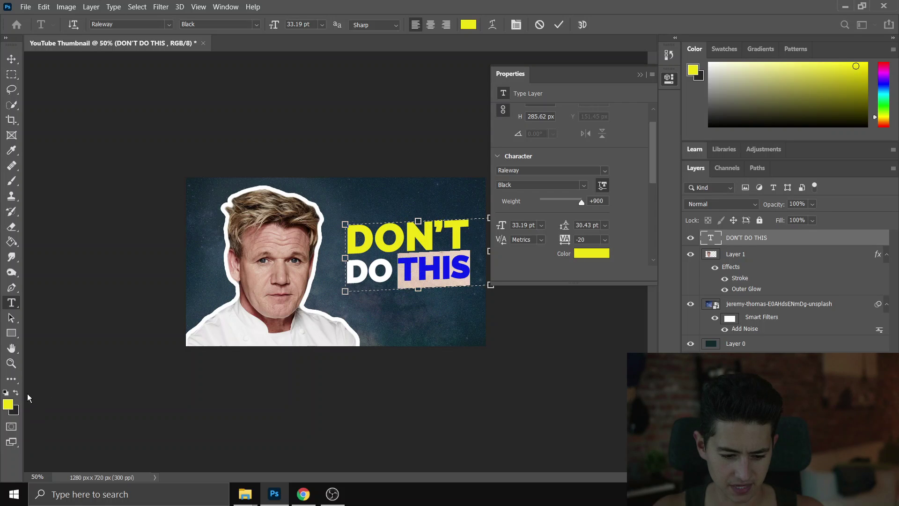
click(8, 404)
text(ffffff)
key(Return)
key(alt+BackSpace)
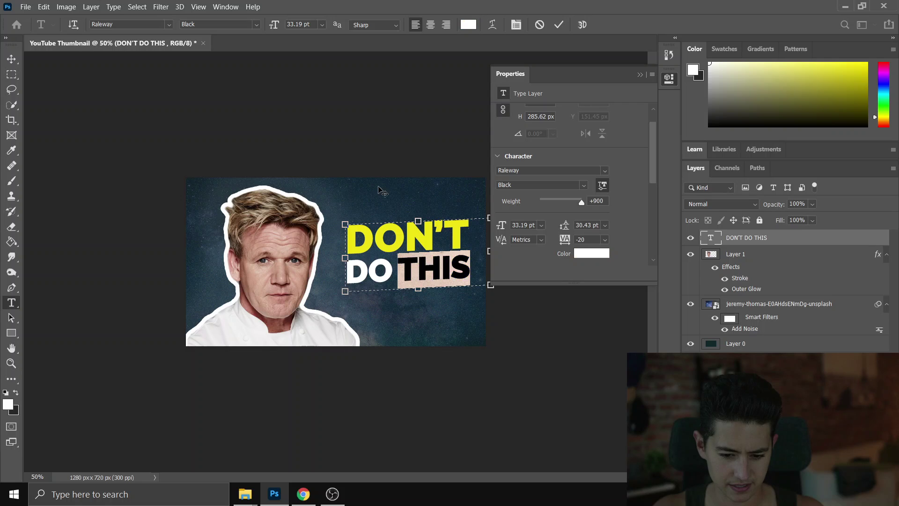
key(ctrl+Return)
key(v)
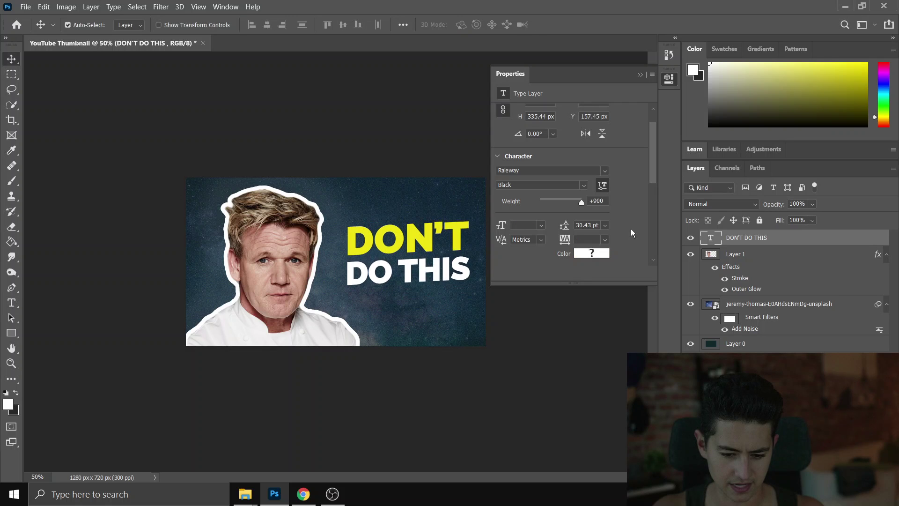
Nudge the heading down to a Y position of 171.45 px and about 8 px left, and check it at reduced size
key(Down)
key(Down)
key(Down)
key(Down)
key(Down)
key(Down)
key(Down)
key(Down)
key(Down)
key(Down)
key(Down)
key(Down)
key(Down)
key(Down)
key(Left)
key(Left)
key(Left)
key(Left)
key(Left)
key(Left)
key(Left)
key(Left)
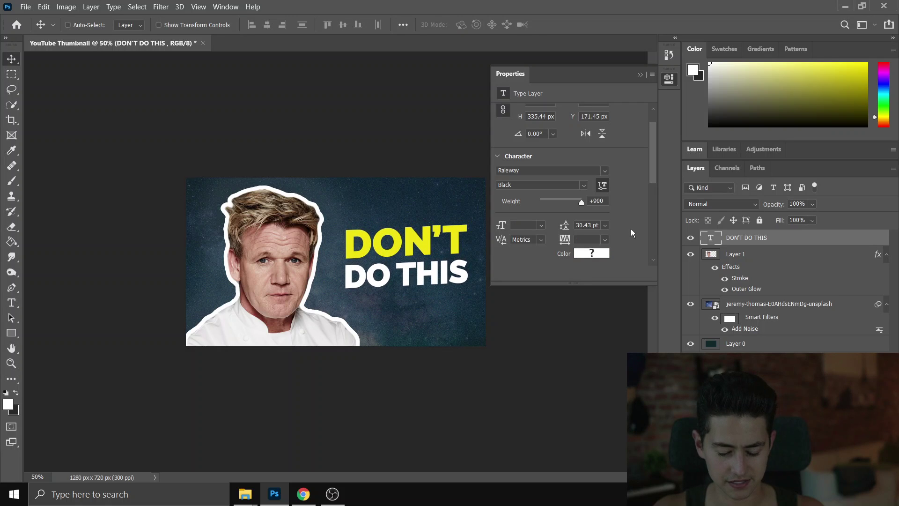
key(ctrl+minus)
key(ctrl+minus)
key(ctrl+plus)
key(ctrl+plus)
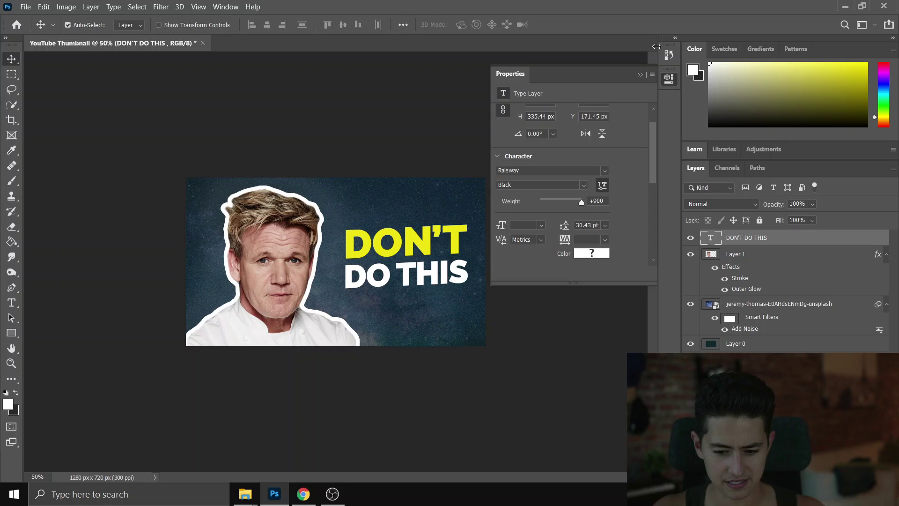
Collapse the properties, open the layer style settings of the DON'T DO THIS layer and enable a drop shadow
click(640, 75)
key(ctrl+plus)
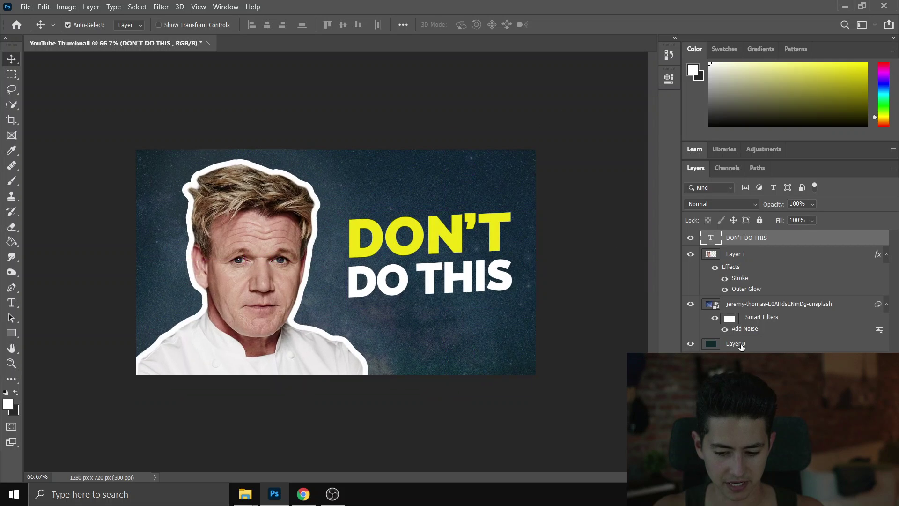
right_click(746, 244)
click(634, 17)
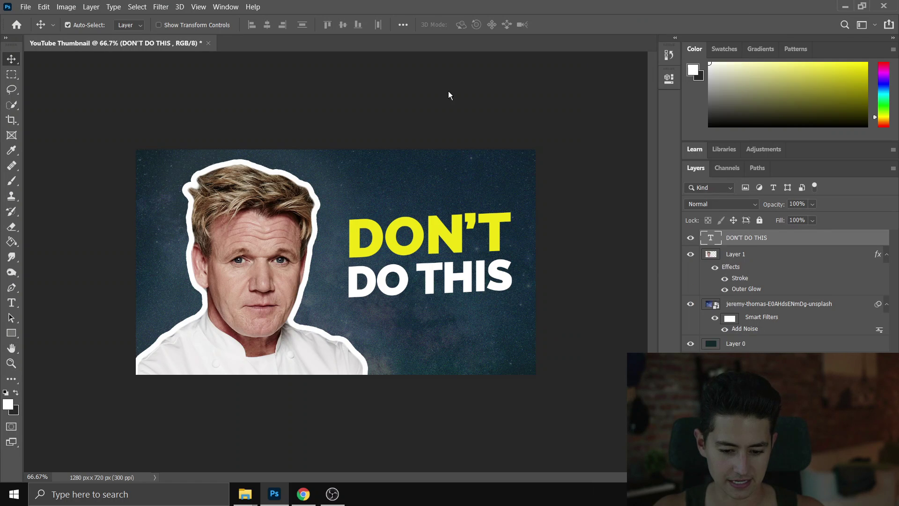
drag(503, 39, 553, 31)
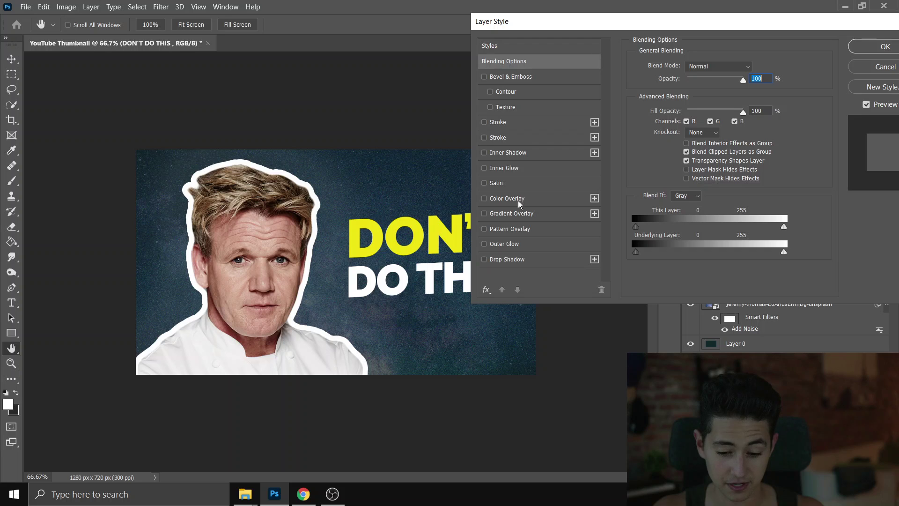
click(485, 260)
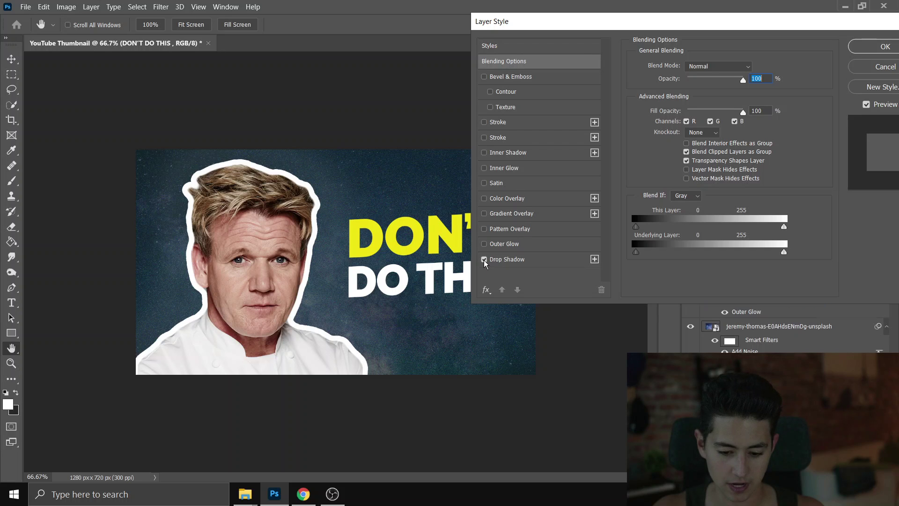
Examine the heading's letter edges up close with the drop shadow switched off and on
key(ctrl+plus)
key(ctrl+plus)
key(ctrl+plus)
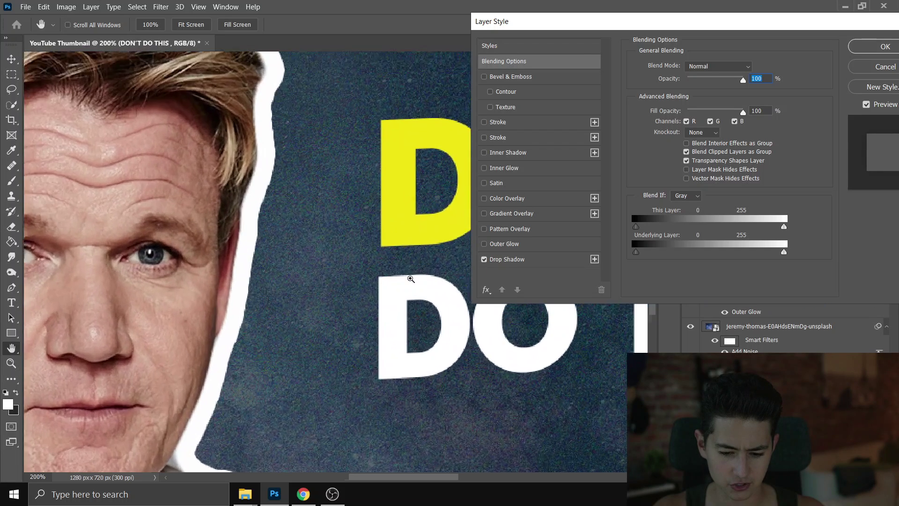
drag(410, 279, 226, 267)
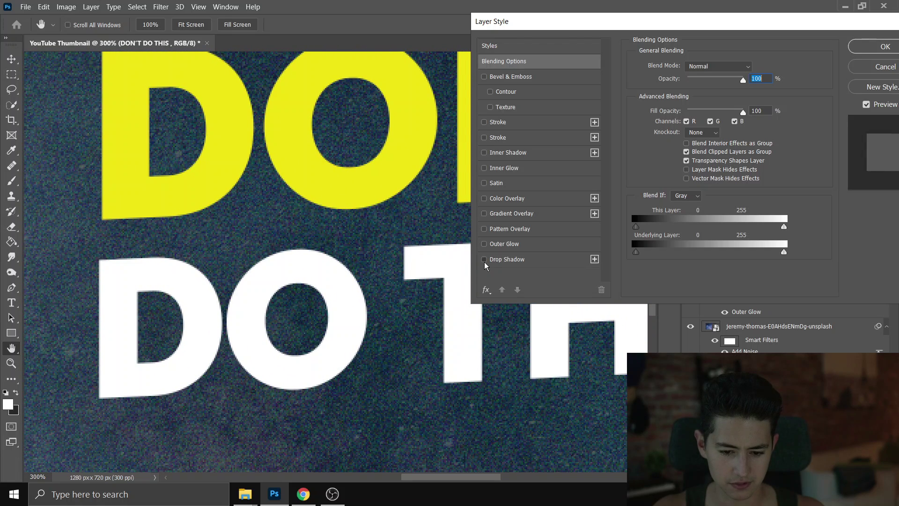
click(484, 260)
key(ctrl+plus)
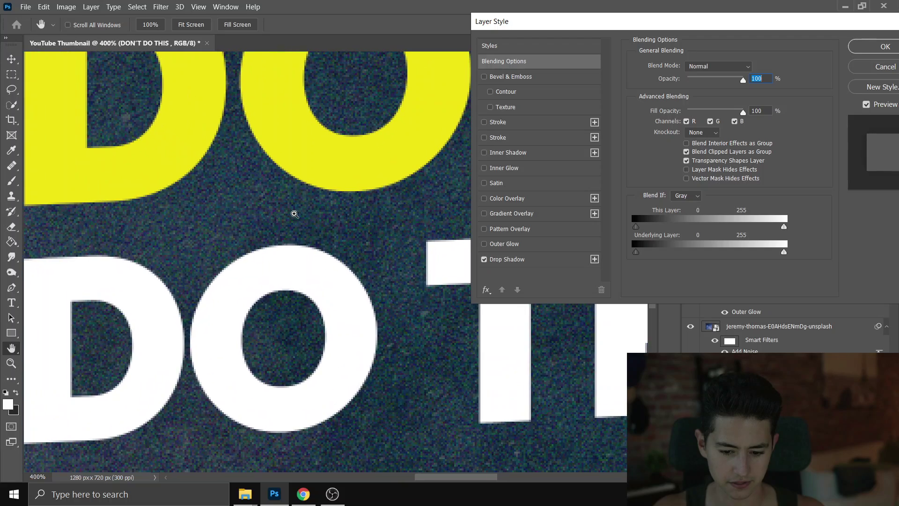
key(ctrl+minus)
key(ctrl+minus)
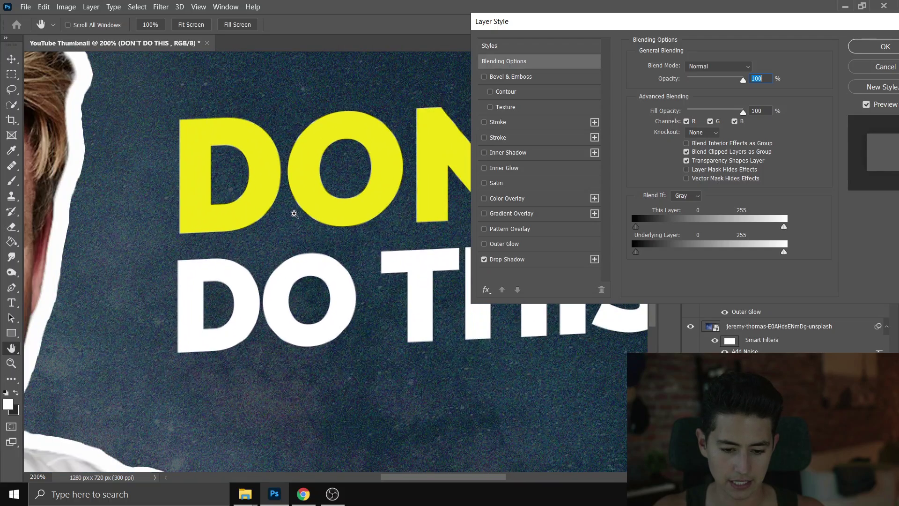
drag(341, 213, 237, 232)
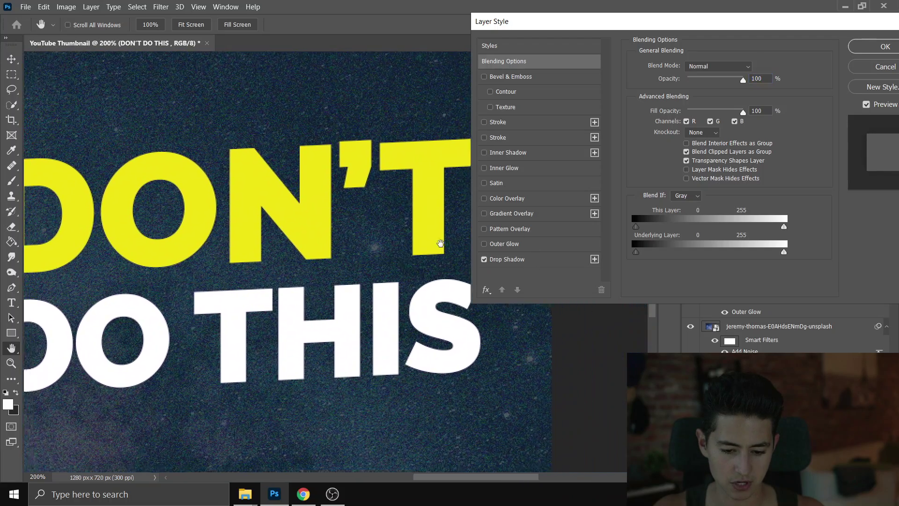
drag(440, 243, 498, 228)
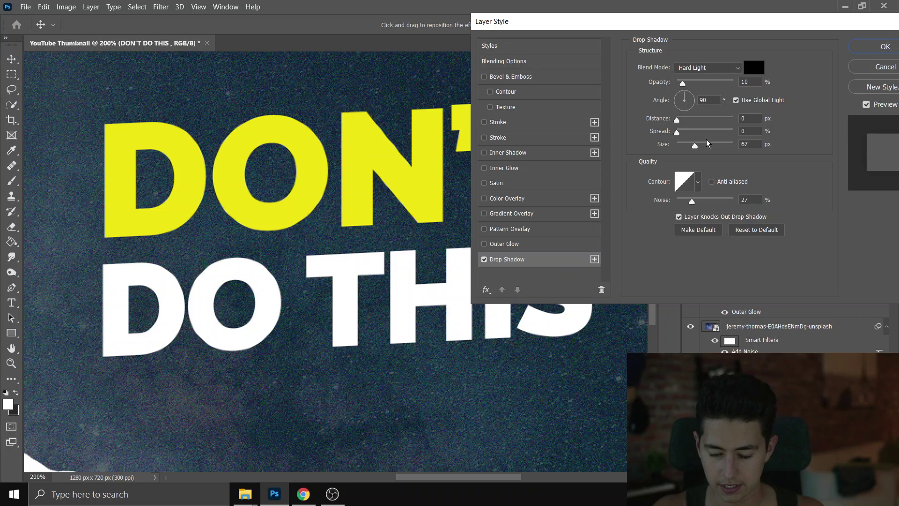
Set the heading's drop shadow to 30% opacity, about 125° angle, 8 px distance, 10% spread and 8 px size, and apply it
drag(695, 148, 684, 145)
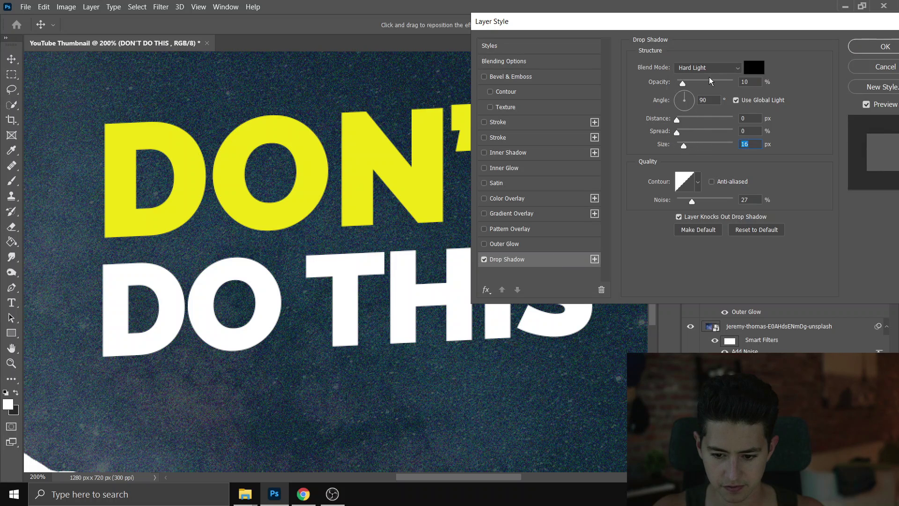
drag(710, 81, 707, 83)
drag(697, 116, 683, 147)
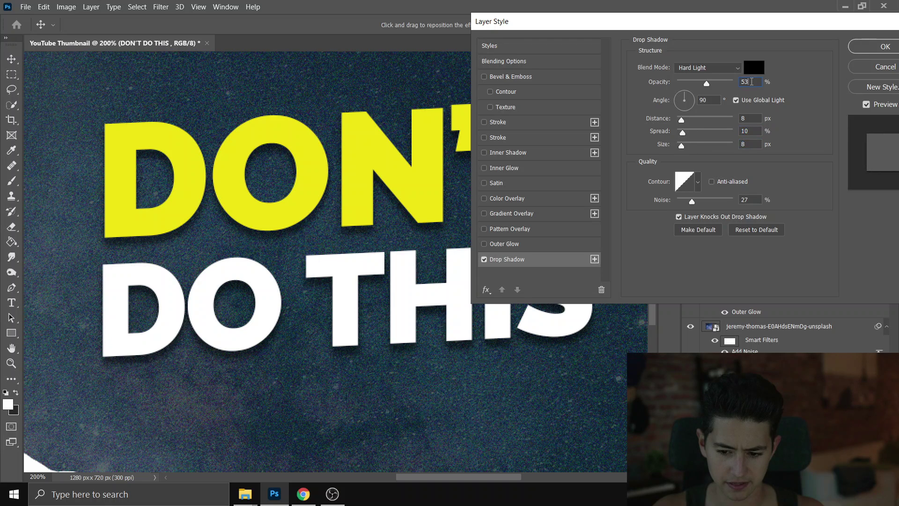
key(BackSpace)
key(BackSpace)
text(30)
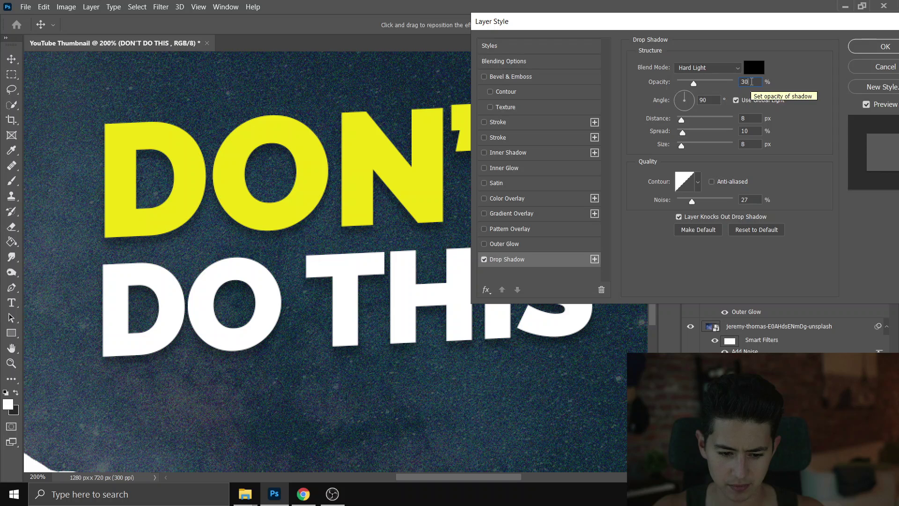
drag(688, 94, 681, 92)
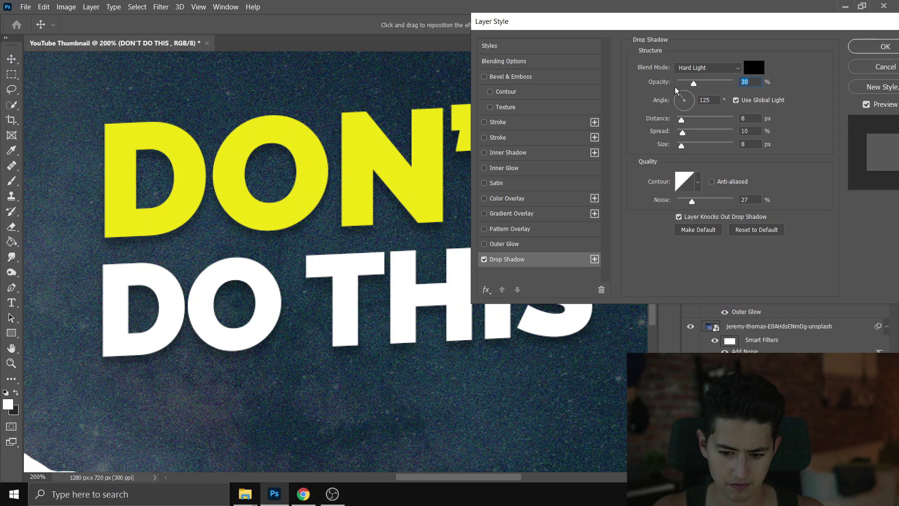
click(852, 49)
Compare the whole thumbnail with the heading's drop shadow hidden and shown
key(ctrl+minus)
key(ctrl+minus)
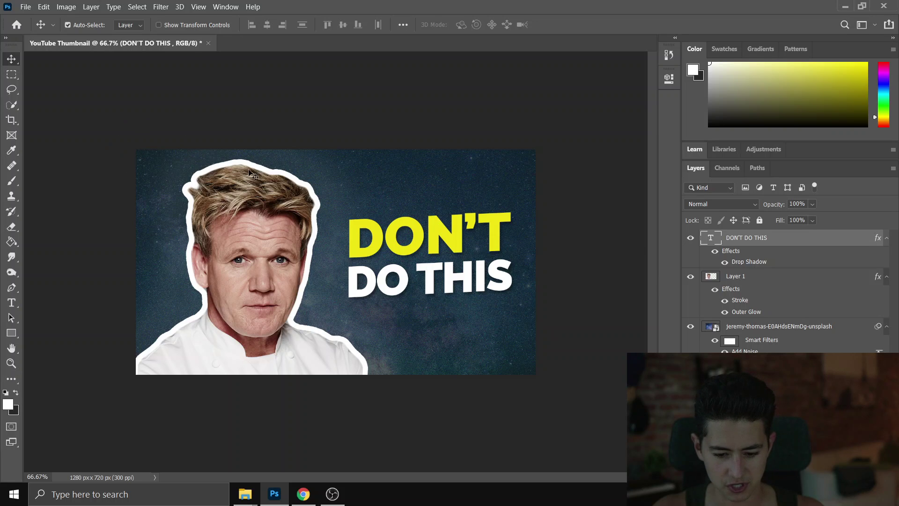
click(716, 252)
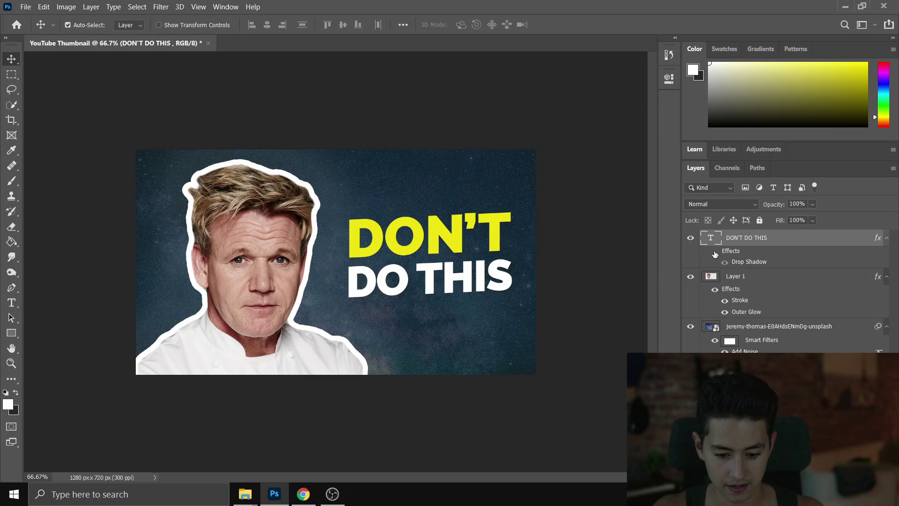
click(714, 252)
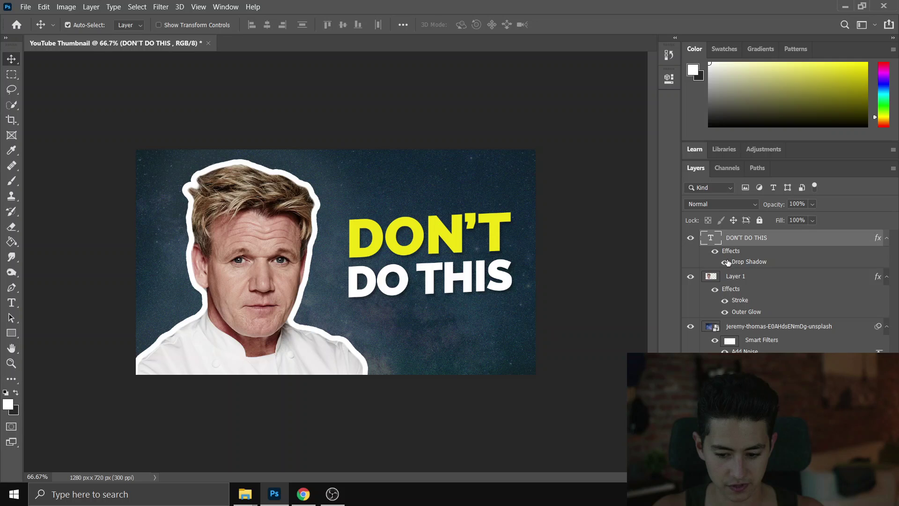
click(725, 263)
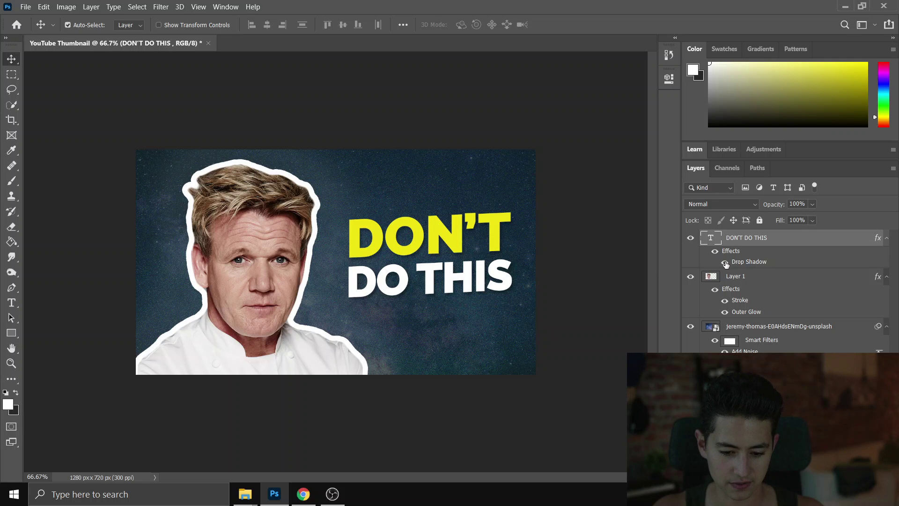
Nudge the heading about 8 px up beside the cut-out
key(ctrl+minus)
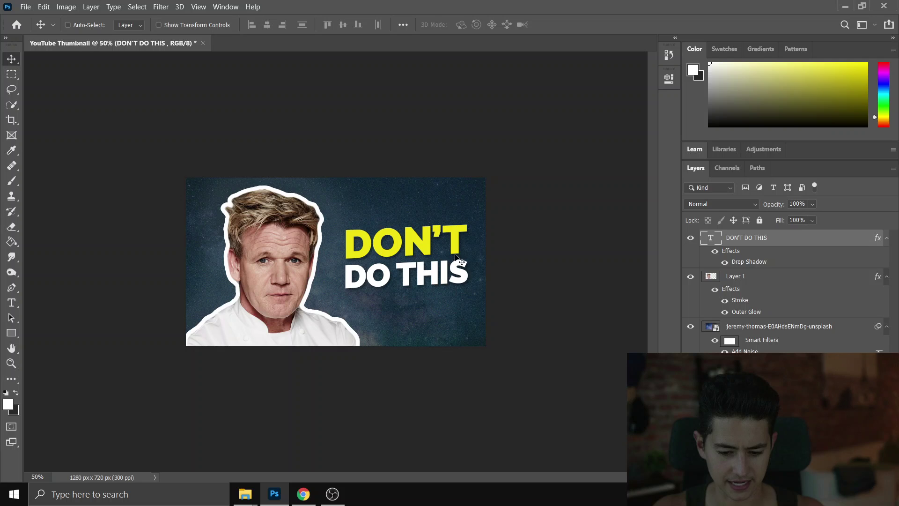
key(Up)
key(Up)
key(Up)
key(Up)
key(Up)
key(Up)
key(Up)
key(Up)
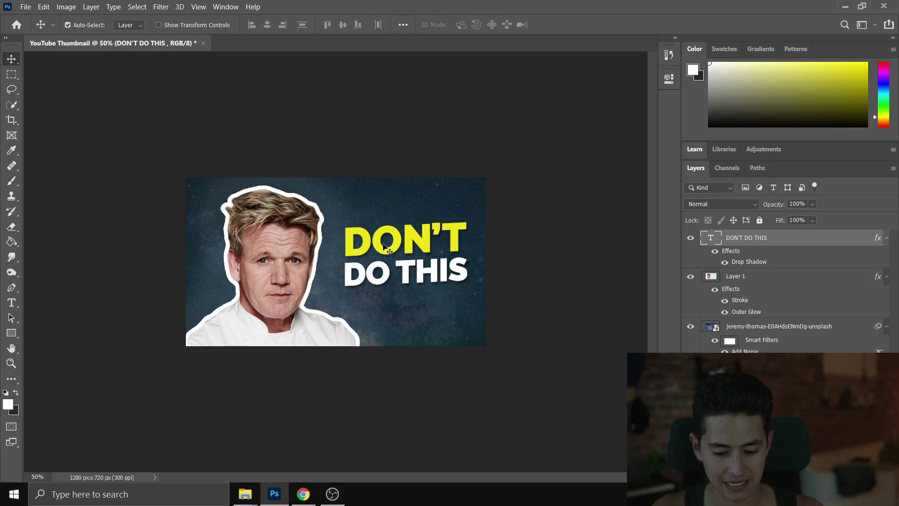
Switch to Chrome and search Google Images for VECTOR ARROW in a new tab
key(alt+Tab)
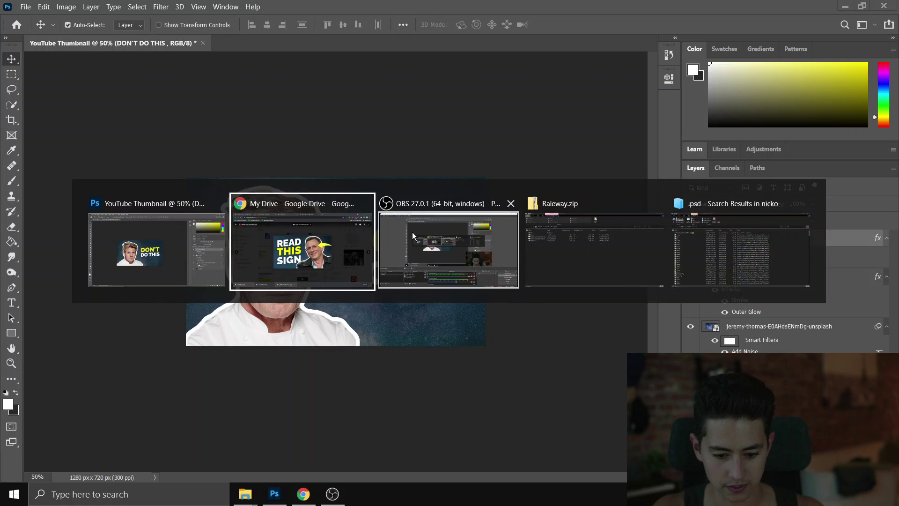
key(ctrl+t)
text(VECTOR ARROW)
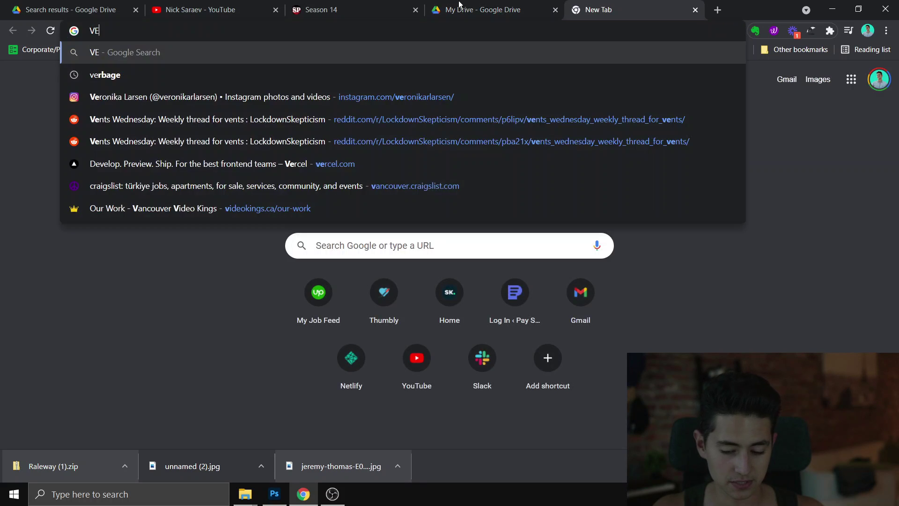
key(Return)
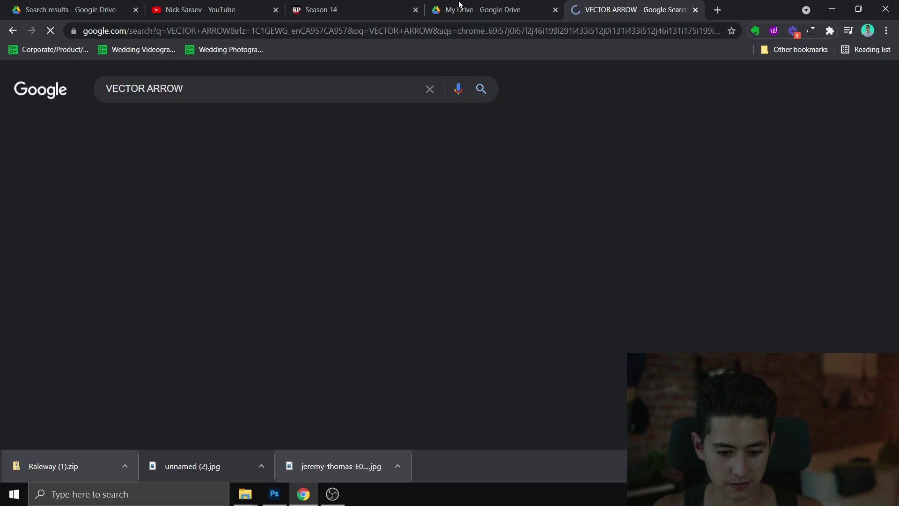
click(153, 128)
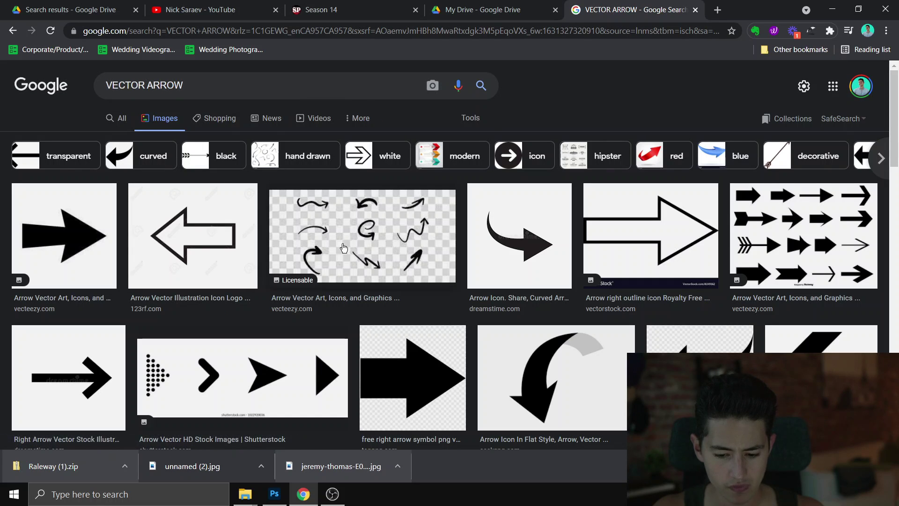
Refine the image search to VECTOR curved ARROW
scroll(236, 141, down, 1)
scroll(236, 97, up, 1)
click(230, 85)
key(ctrl+Left)
text(curved)
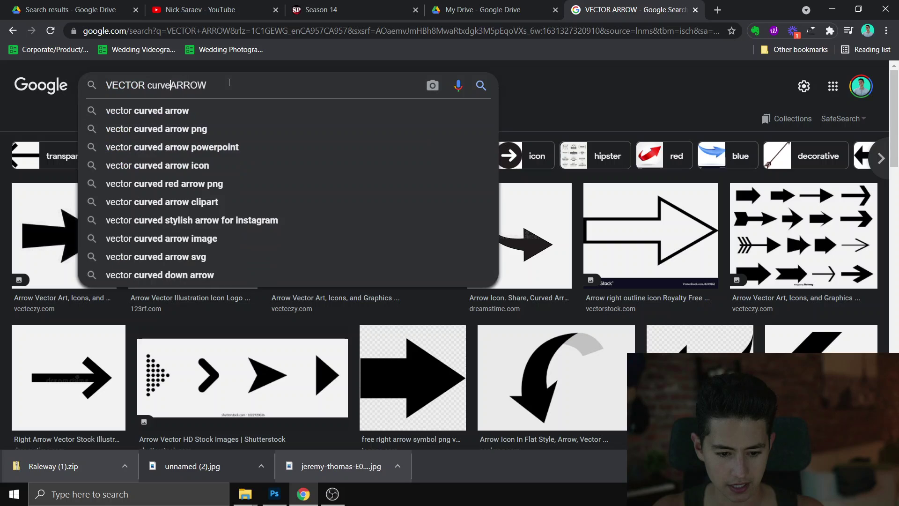
key(Return)
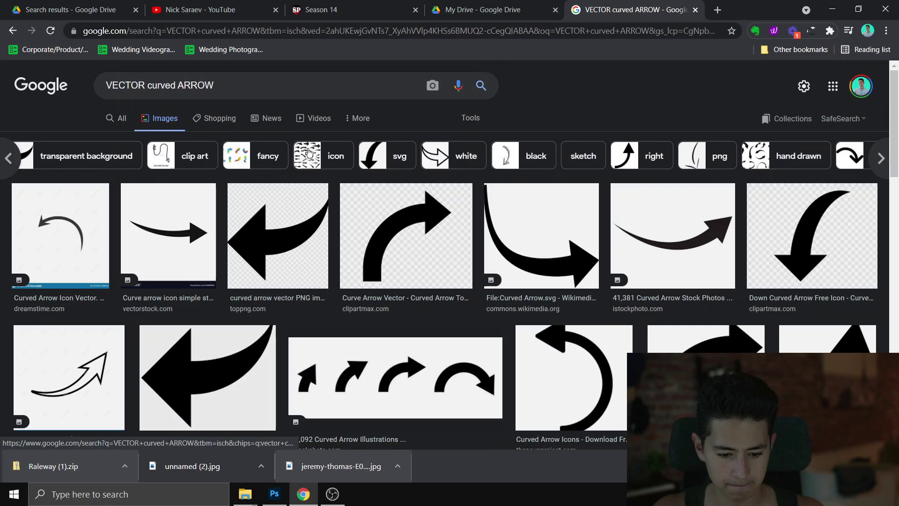
Preview a curved arrow result and refine the image search to VECTOR curved ARROW free license
scroll(373, 242, down, 1)
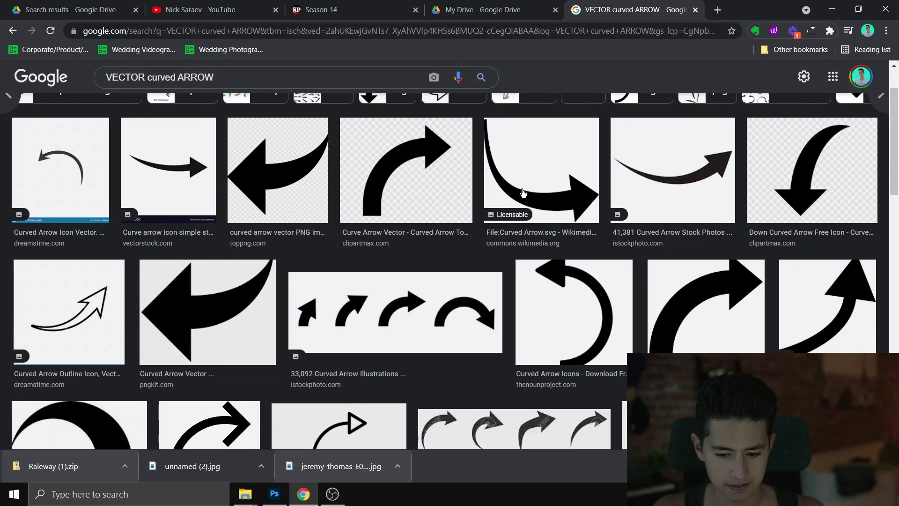
click(439, 170)
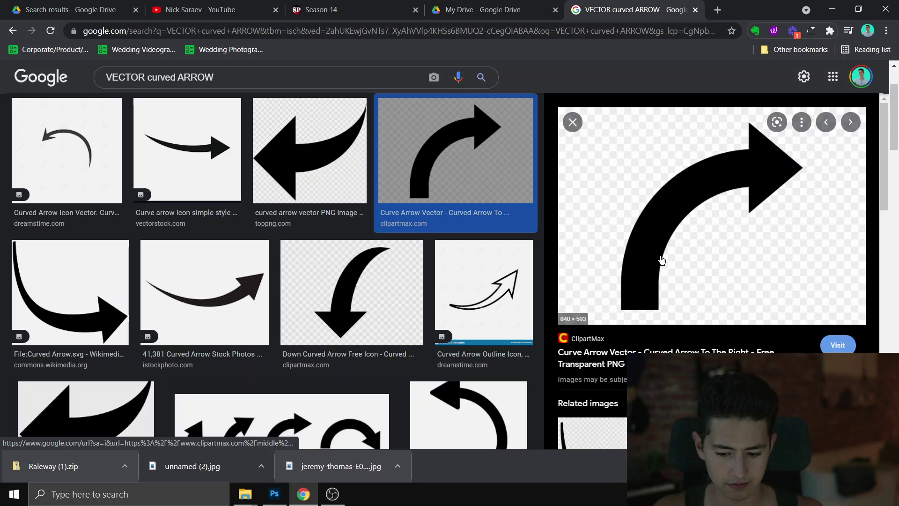
scroll(468, 164, up, 1)
click(293, 71)
text(free )
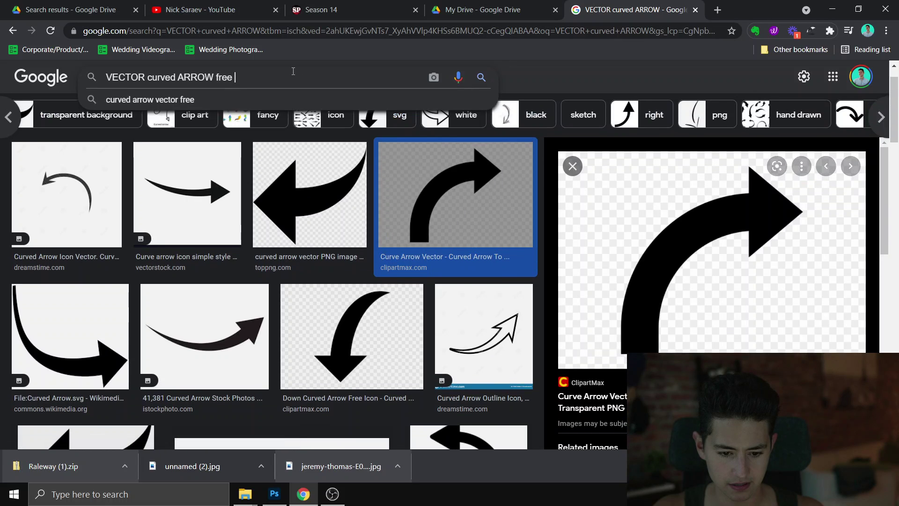
text(license)
key(Return)
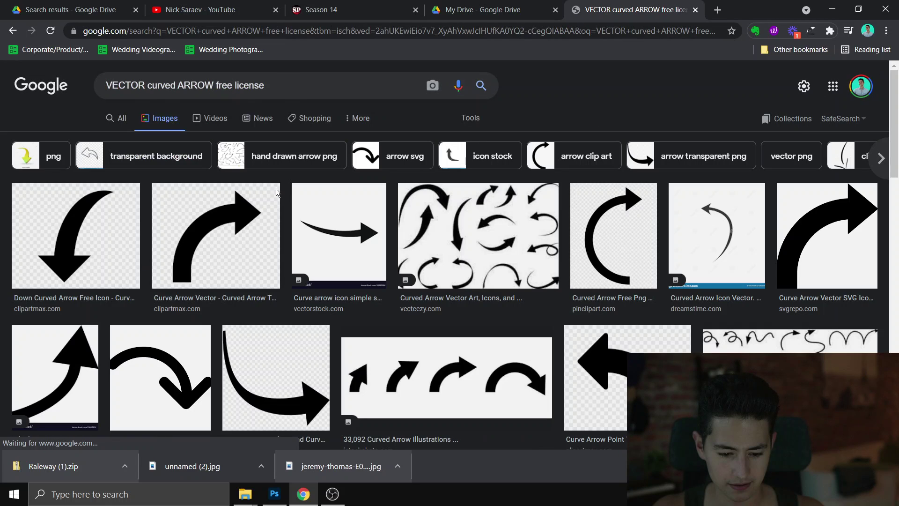
Open ClipartMax's down curved arrow image at full size in its own tab, save it as a PNG and close the browser tabs used
click(92, 243)
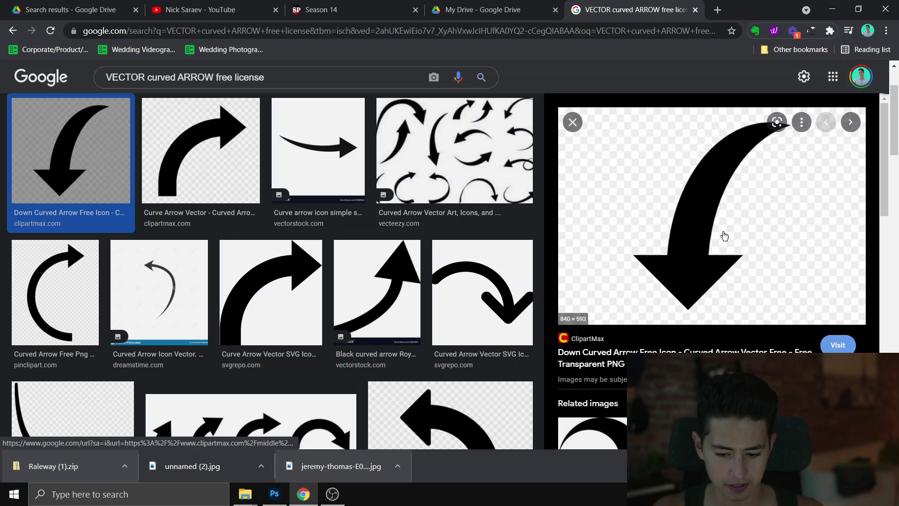
right_click(720, 234)
click(772, 359)
key(ctrl+w)
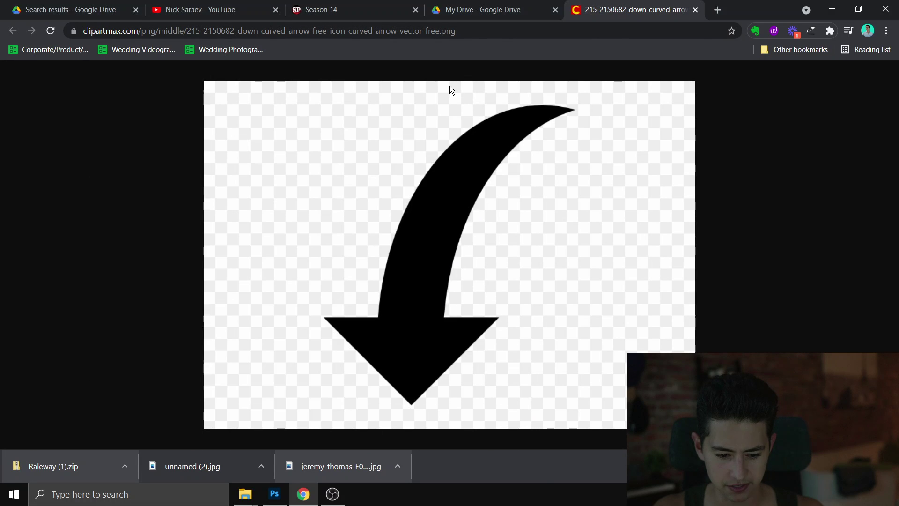
key(ctrl+s)
key(Return)
key(ctrl+w)
Place the downloaded arrow PNG into the Photoshop thumbnail document and scale it down to roughly two-thirds of its placed size
drag(81, 474, 346, 188)
drag(391, 328, 388, 323)
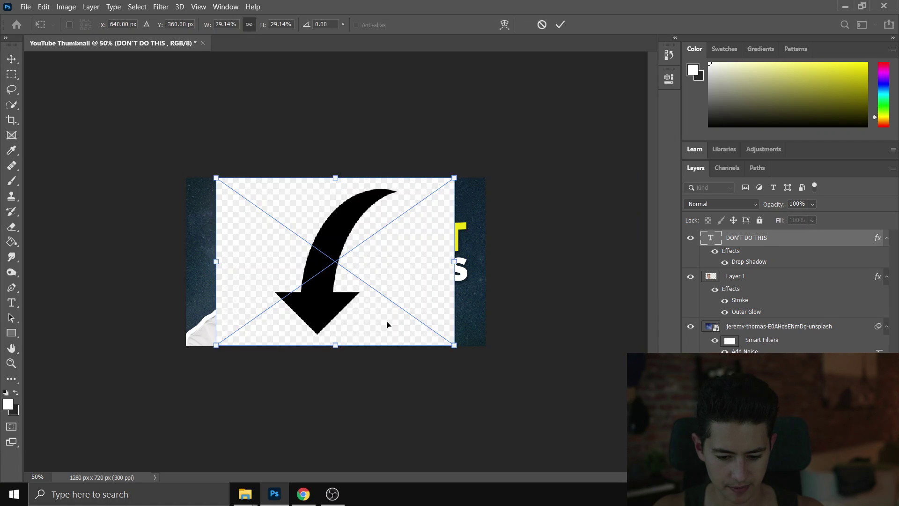
drag(216, 176, 302, 224)
key(Return)
Quick-select the black arrow, copy it to its own layer and delete the placed source image layer
key(ctrl+plus)
key(ctrl+plus)
key(ctrl+plus)
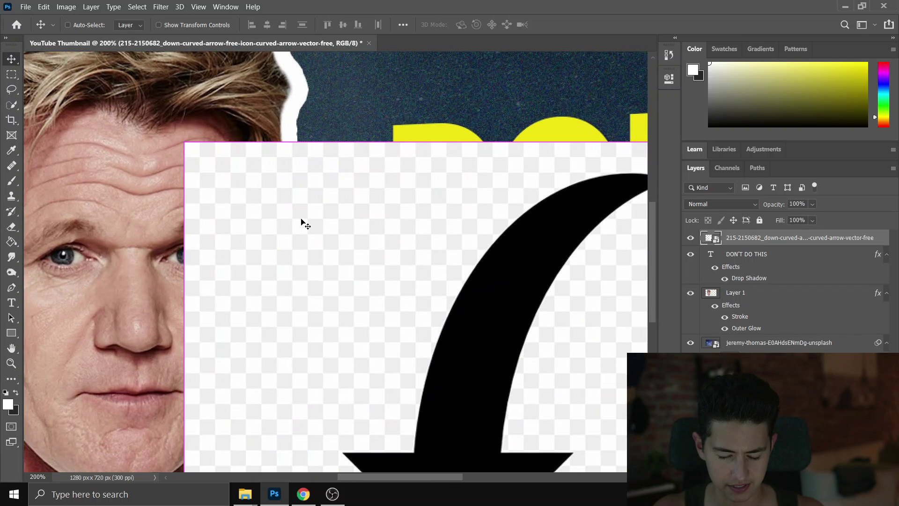
key(ctrl+minus)
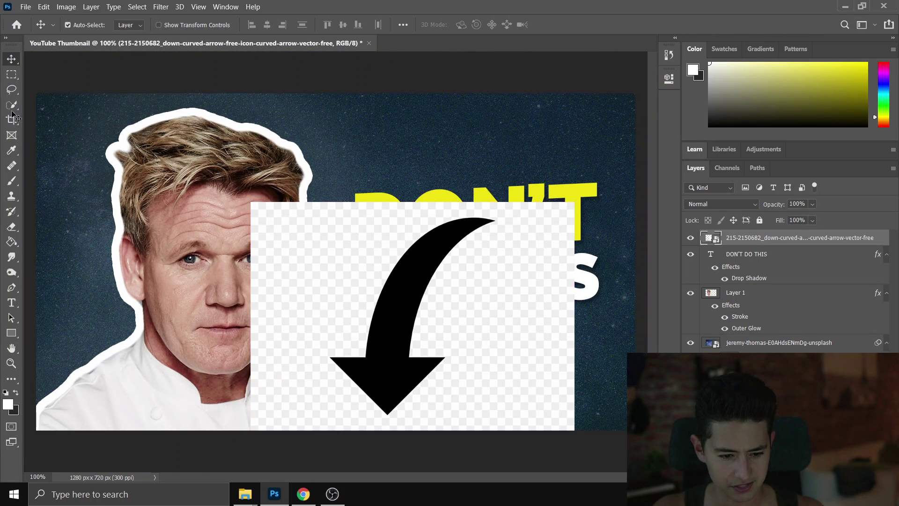
click(11, 107)
mouse_move(392, 289)
mouse_down()
mouse_move(414, 291)
mouse_move(391, 327)
mouse_up()
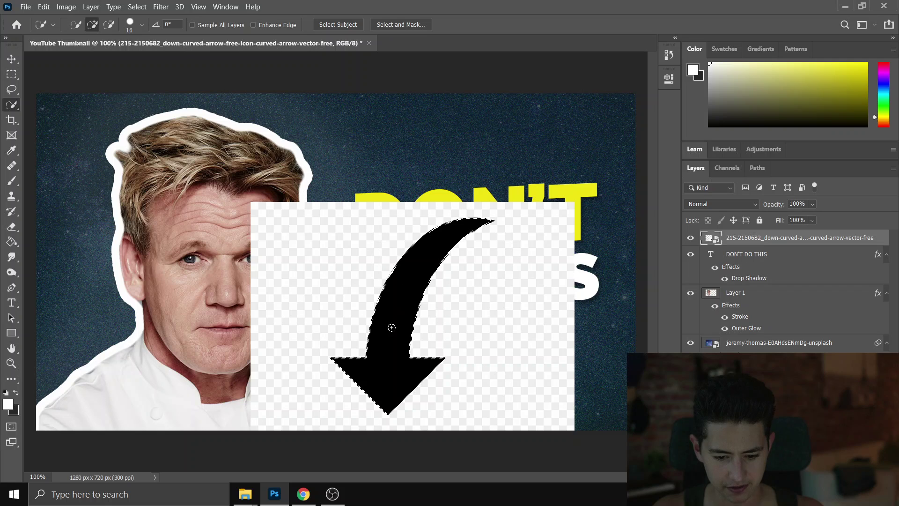
key(ctrl+j)
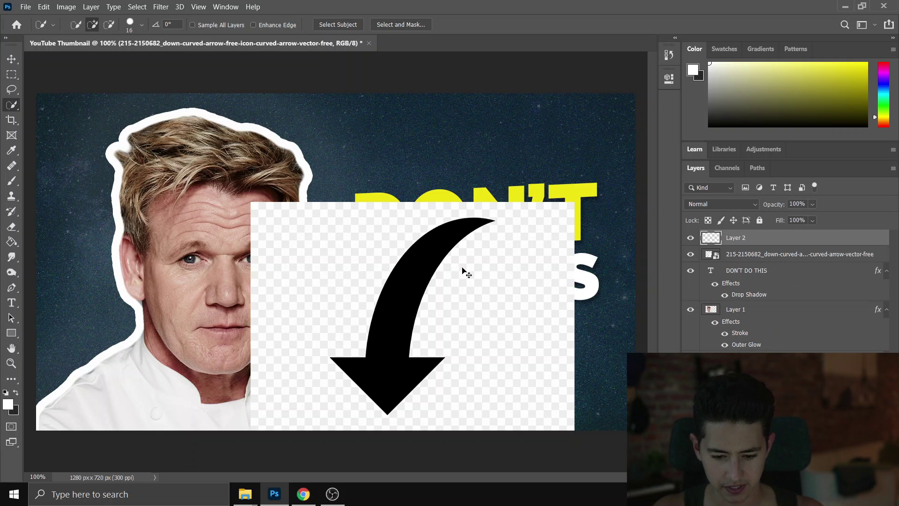
click(757, 255)
key(Delete)
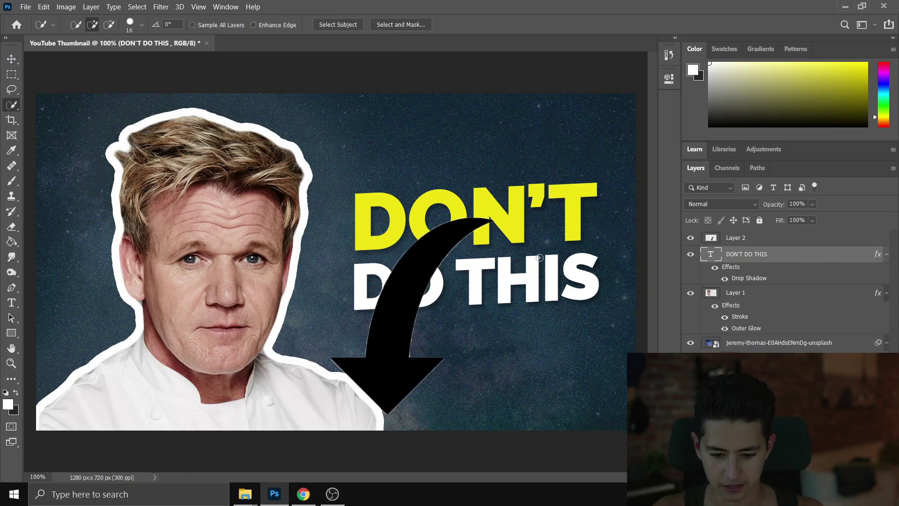
Rotate the arrow about 94° clockwise and move it below the heading, against the cut-out's shoulder
key(v)
drag(420, 296, 469, 300)
key(ctrl+t)
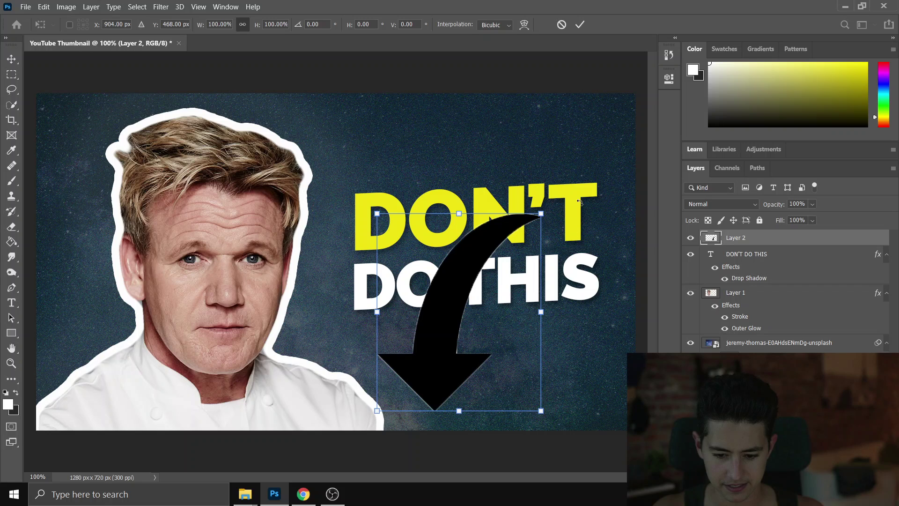
drag(580, 201, 558, 435)
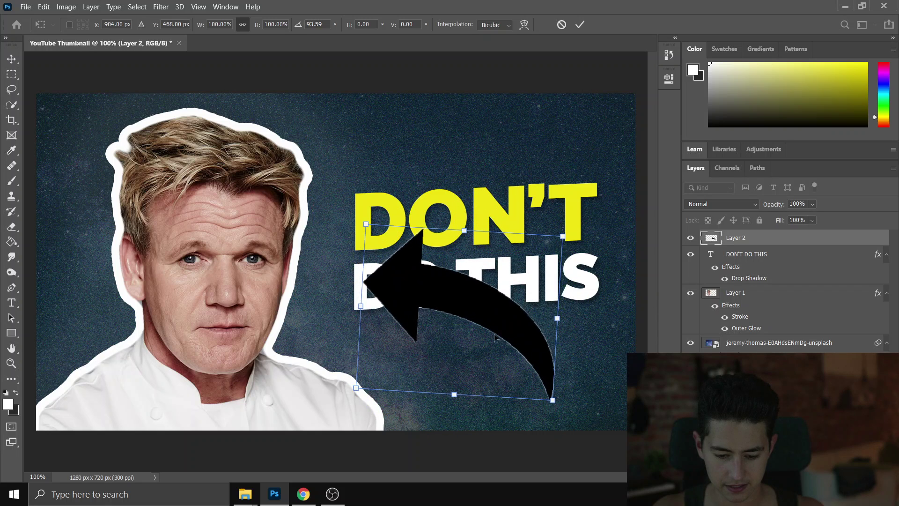
drag(495, 337, 419, 417)
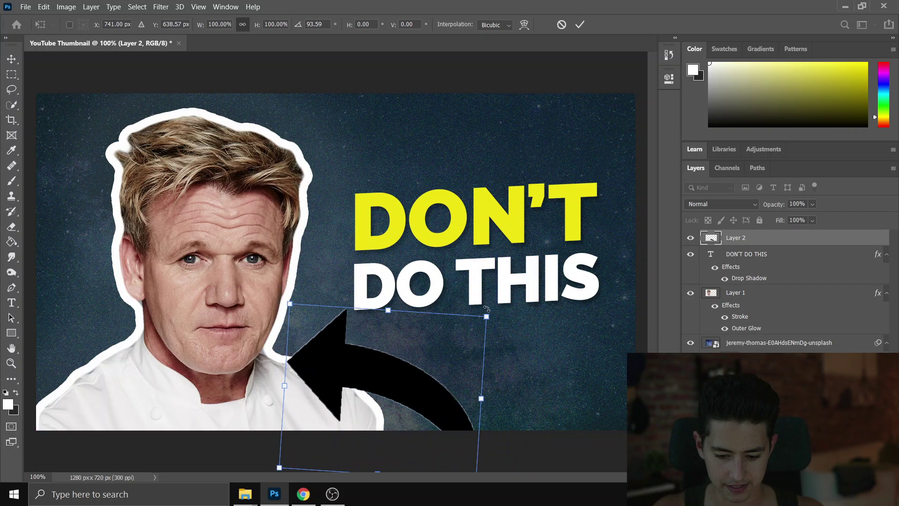
Scale the arrow to about 51%, rotate it slightly further and position it over the shoulder, pointing at the chin
drag(486, 316, 394, 378)
drag(347, 422, 385, 374)
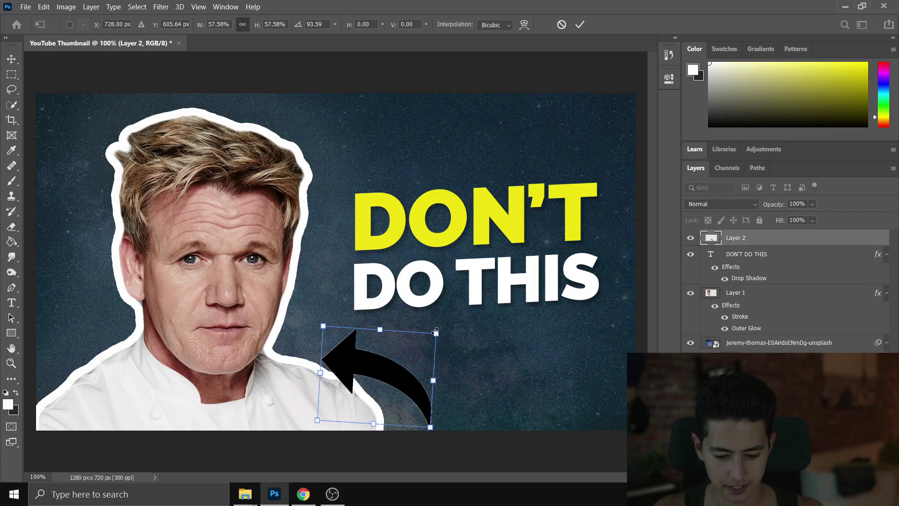
drag(435, 331, 370, 376)
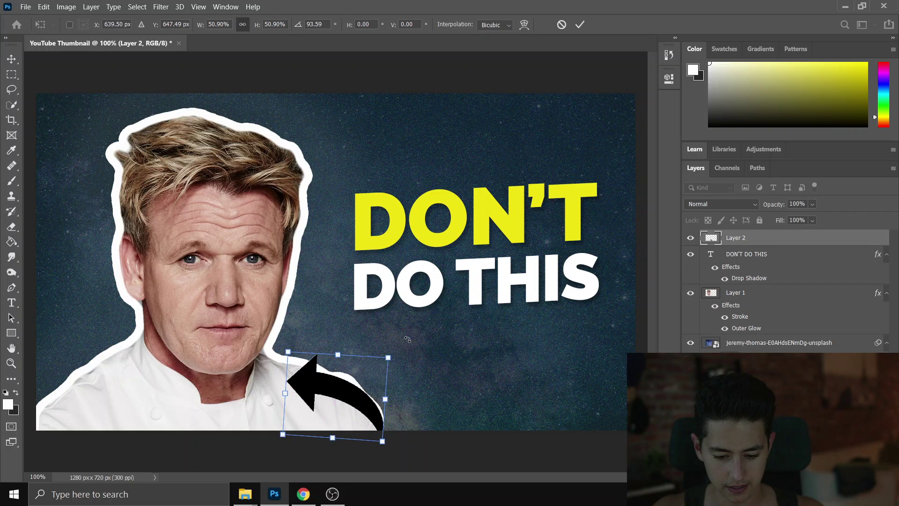
drag(407, 339, 422, 365)
drag(348, 398, 331, 399)
key(Return)
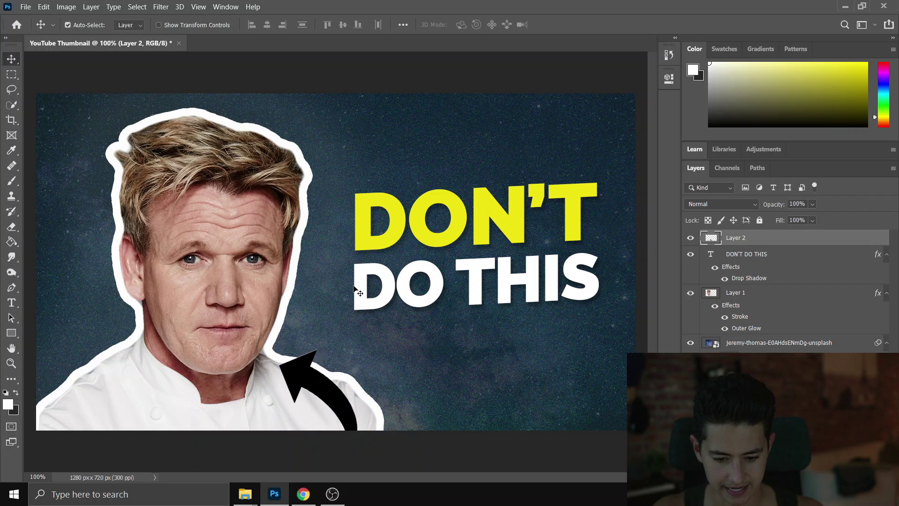
Sample the yellow from the word DON'T and fill the arrow with it
key(i)
click(395, 236)
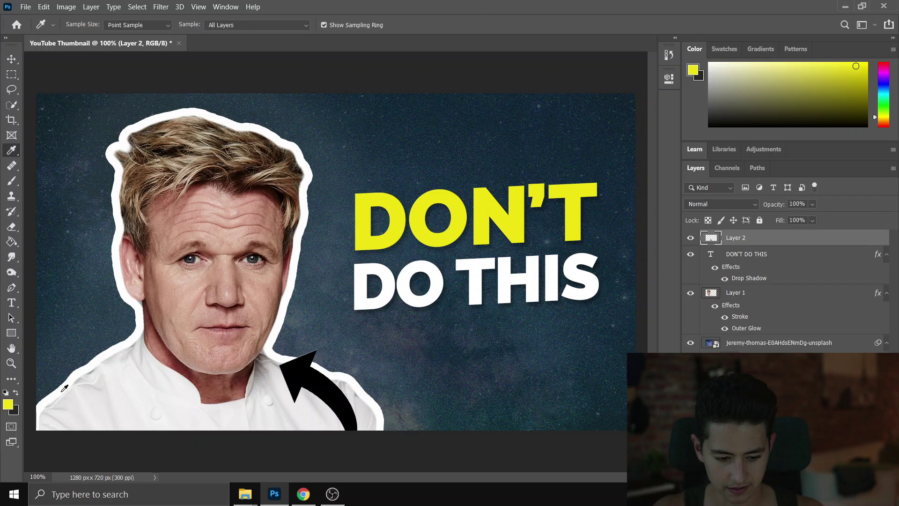
key(g)
click(306, 373)
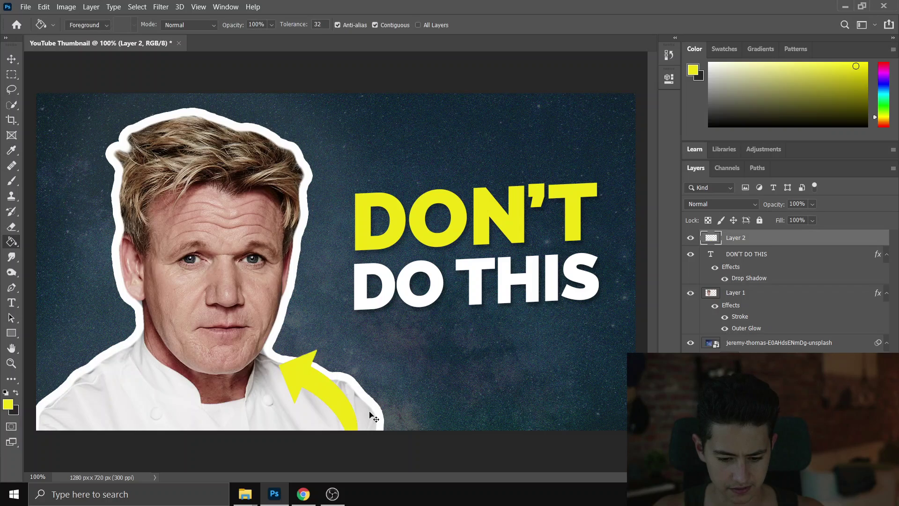
Copy the heading's drop shadow effect onto the arrow layer
scroll(369, 414, up, 3)
scroll(369, 411, down, 3)
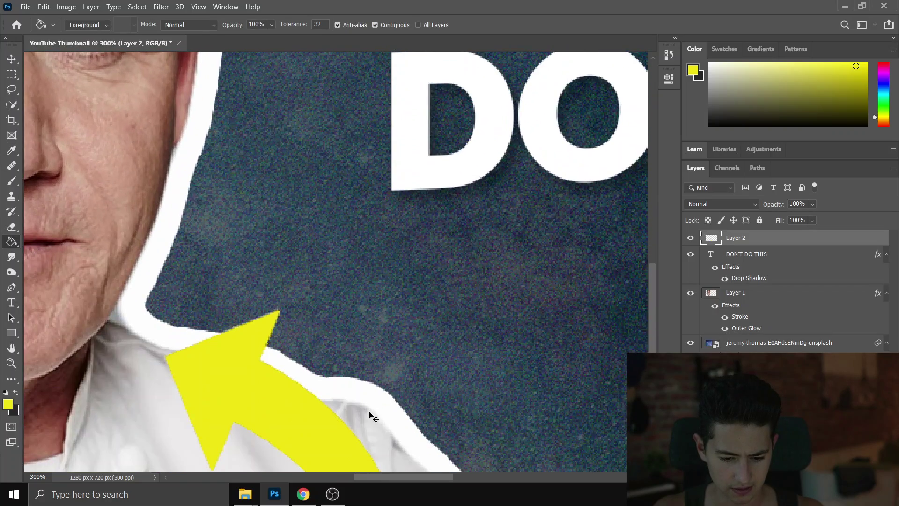
scroll(370, 413, up, 2)
scroll(374, 417, down, 5)
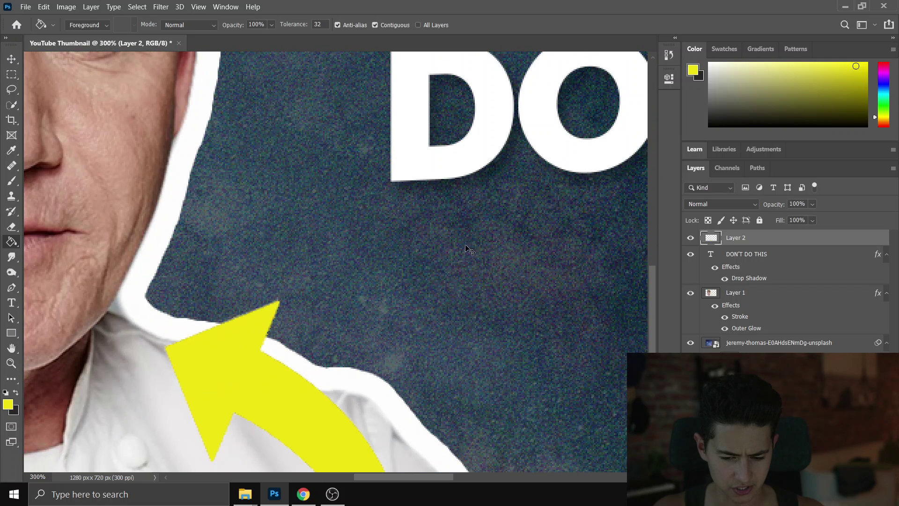
scroll(466, 248, down, 3)
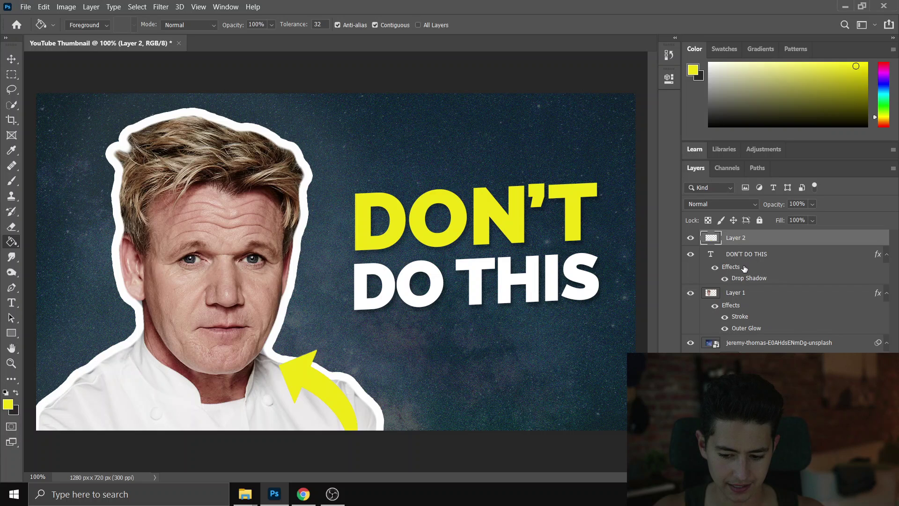
drag(744, 268, 746, 241)
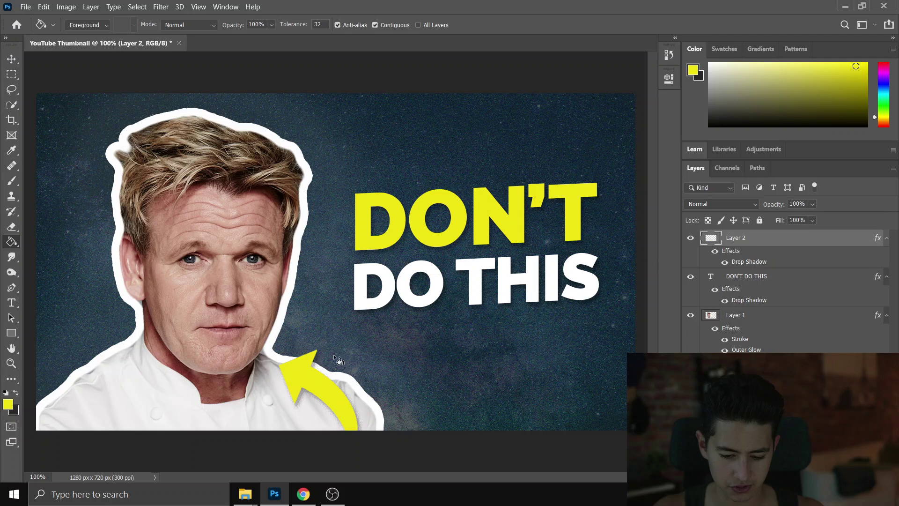
Scale the DON'T DO THIS heading to 111.78% and move it closer to the cut-out
key(ctrl+minus)
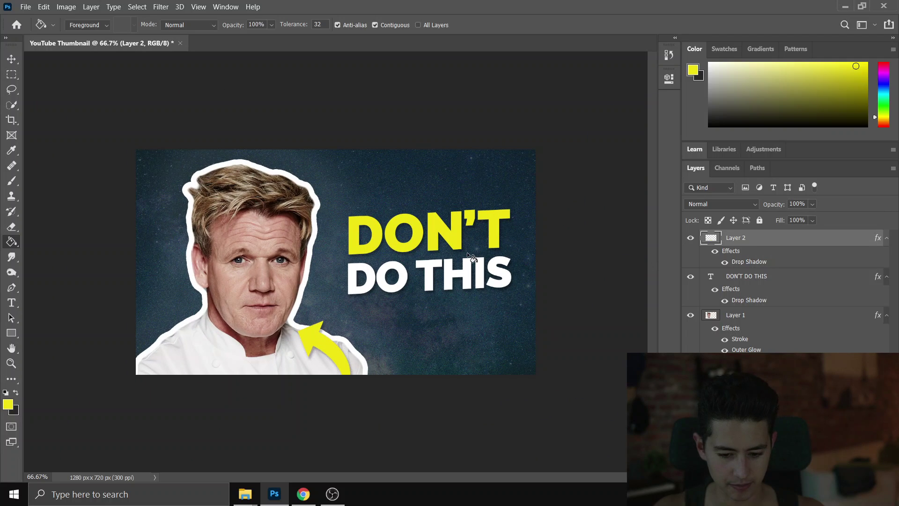
key(ctrl+minus)
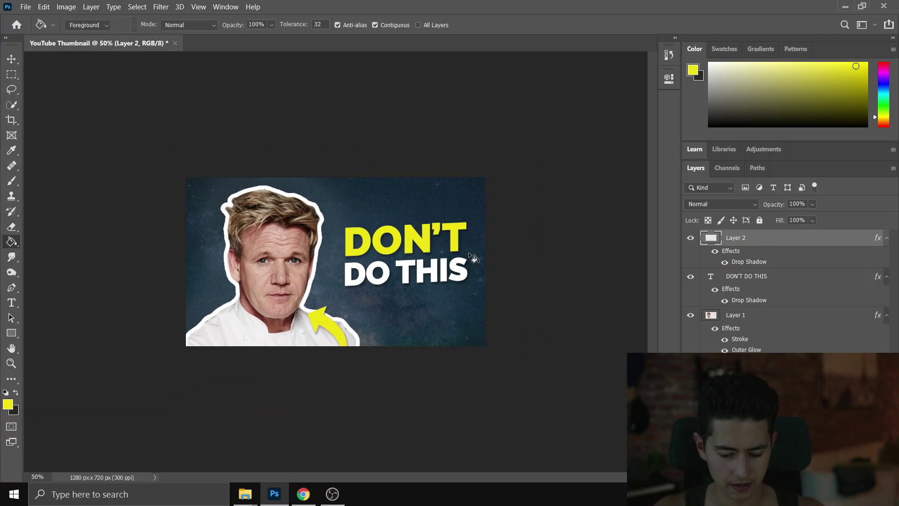
click(760, 283)
key(ctrl+t)
drag(488, 215, 505, 205)
drag(431, 237, 418, 245)
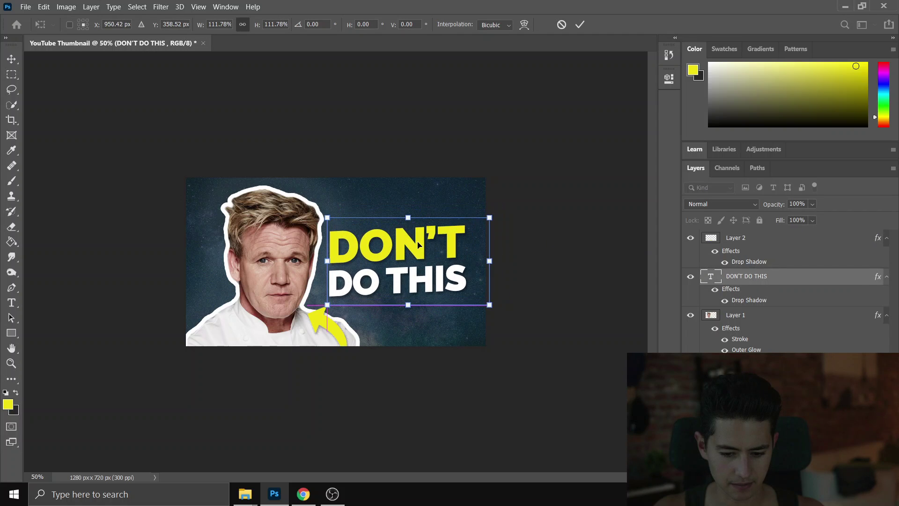
Nudge the enlarged heading about 14 px to the right and fine-tune its vertical position
key(Right)
key(Right)
key(Right)
key(Right)
key(Right)
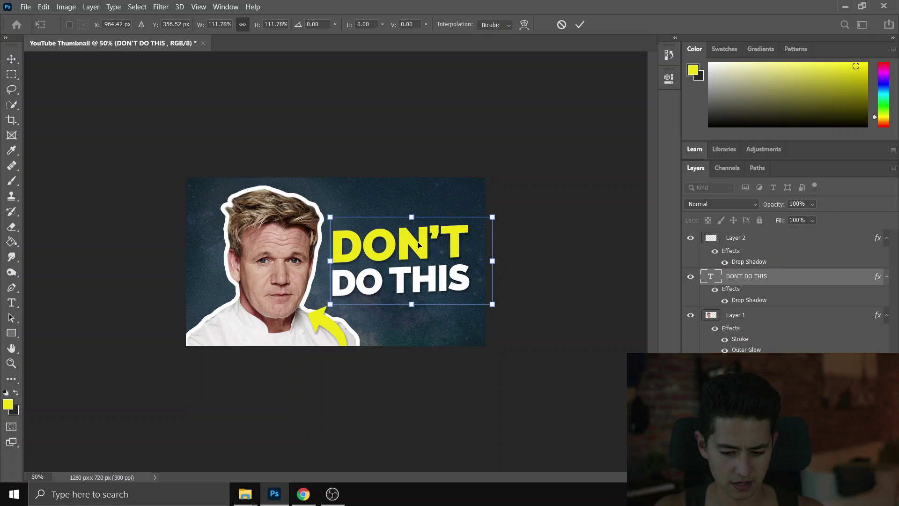
key(Down)
key(Down)
key(Return)
Check the thumbnail at several sizes and compare it with the daniel_craig_thumbnail.png reference in Chrome
key(ctrl+plus)
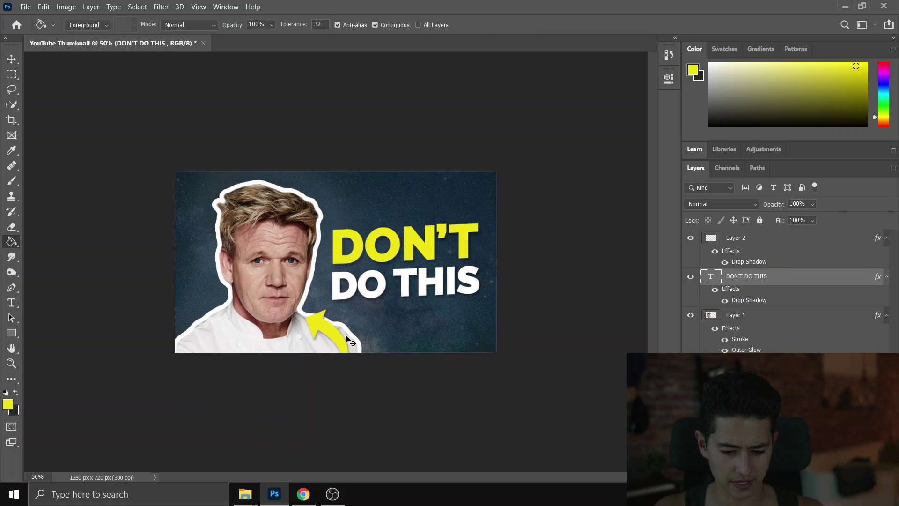
key(ctrl+plus)
key(ctrl+minus)
key(ctrl+minus)
key(ctrl+minus)
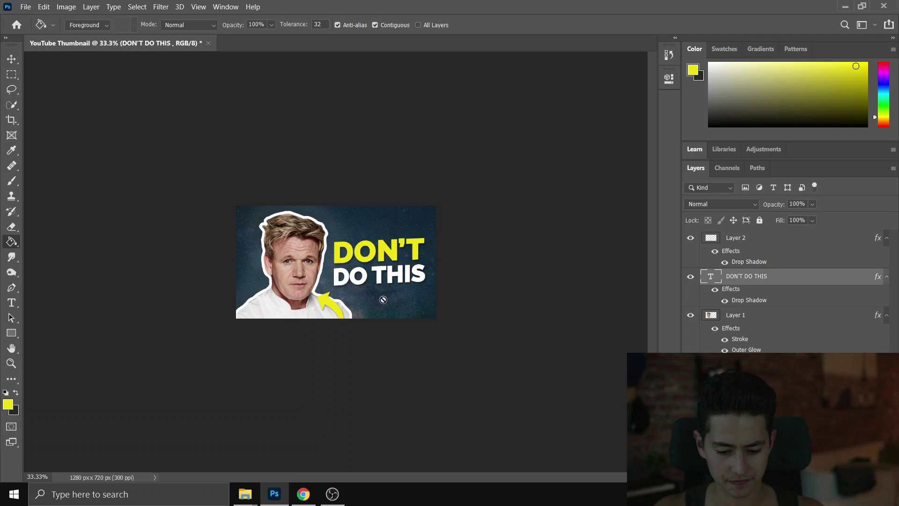
key(alt+Tab)
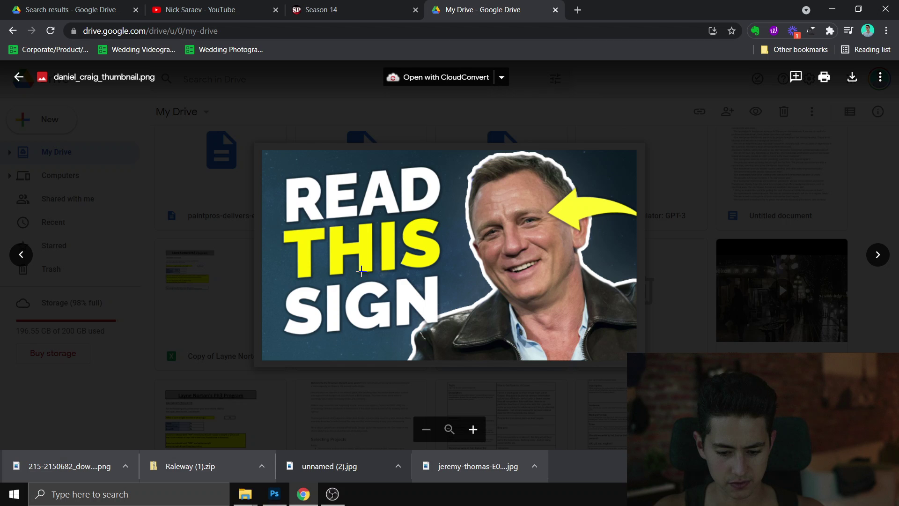
key(alt+Tab)
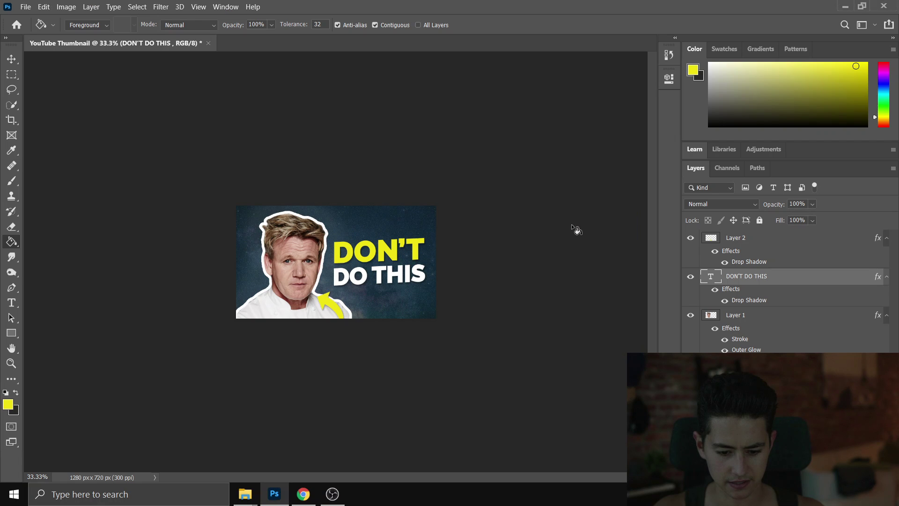
key(alt+Tab)
key(alt+Tab)
key(ctrl+plus)
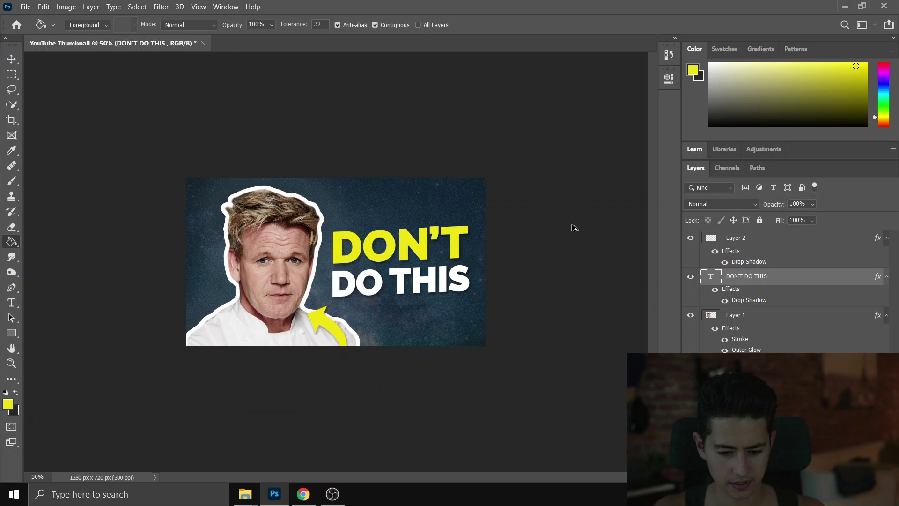
Export the thumbnail as a 1280 x 720 px PNG named Gordon_Ramsey_Thumbnail in the Documents folder
key(ctrl+alt+shift+w)
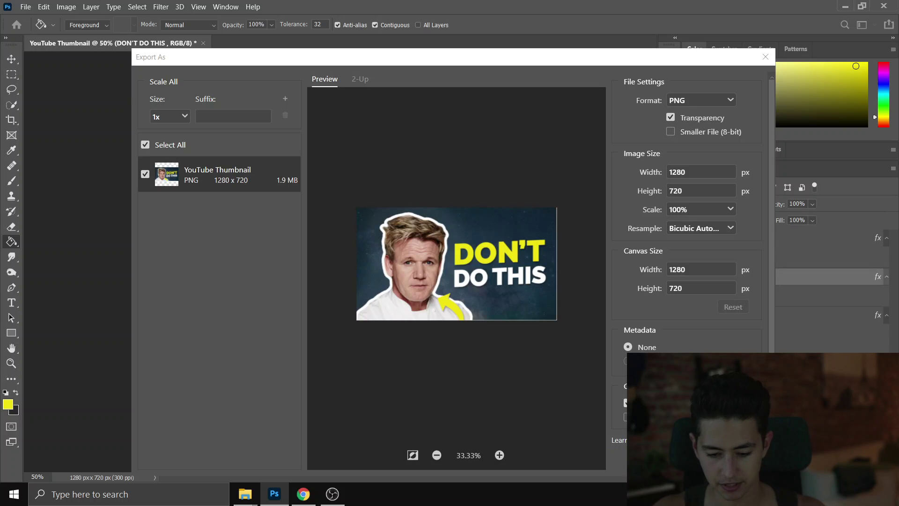
click(703, 461)
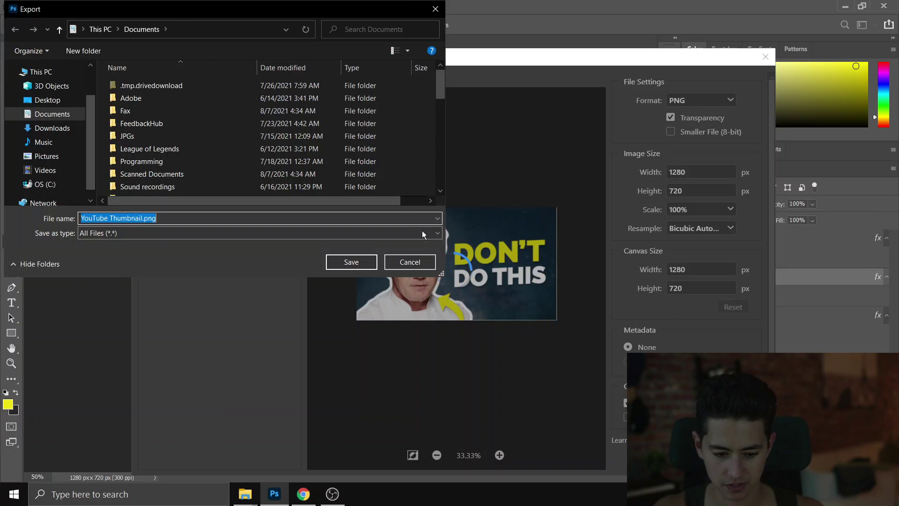
text(Gordon_R)
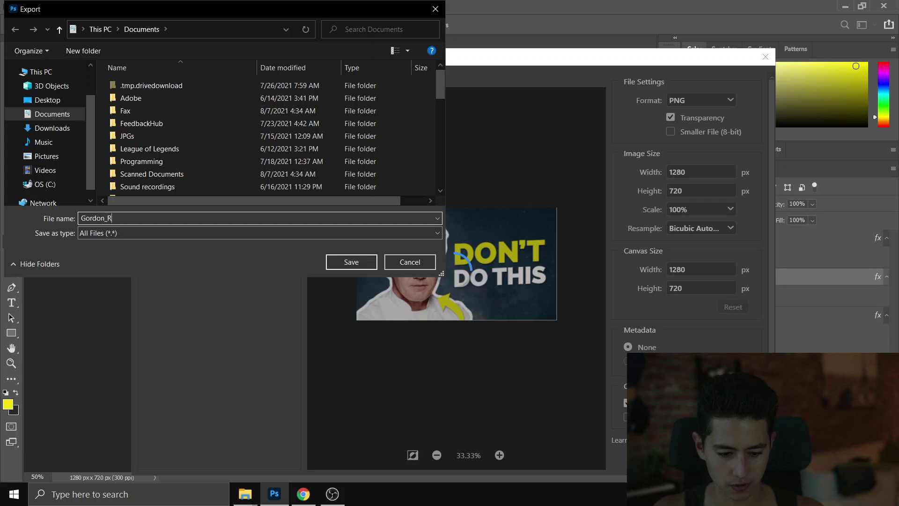
text(amsey_thu)
key(BackSpace)
key(BackSpace)
text(hum)
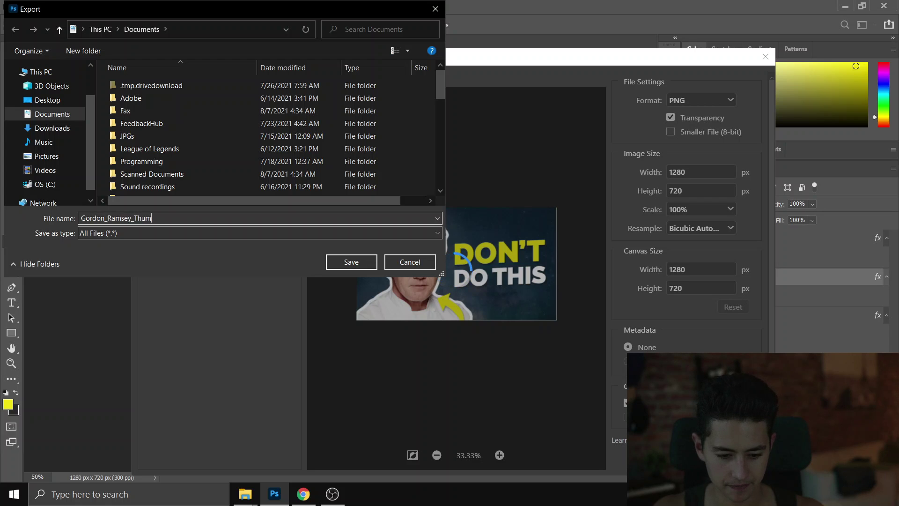
text(bnail)
key(Return)
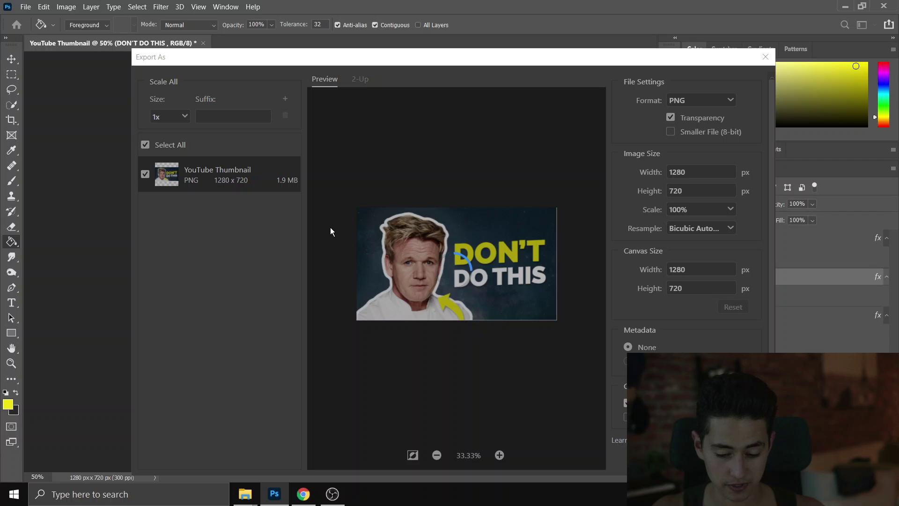
Save the layered document as Gordon_Ramsey_Thumbnail.psd in Documents with Maximize Compatibility on, and close it
key(ctrl+s)
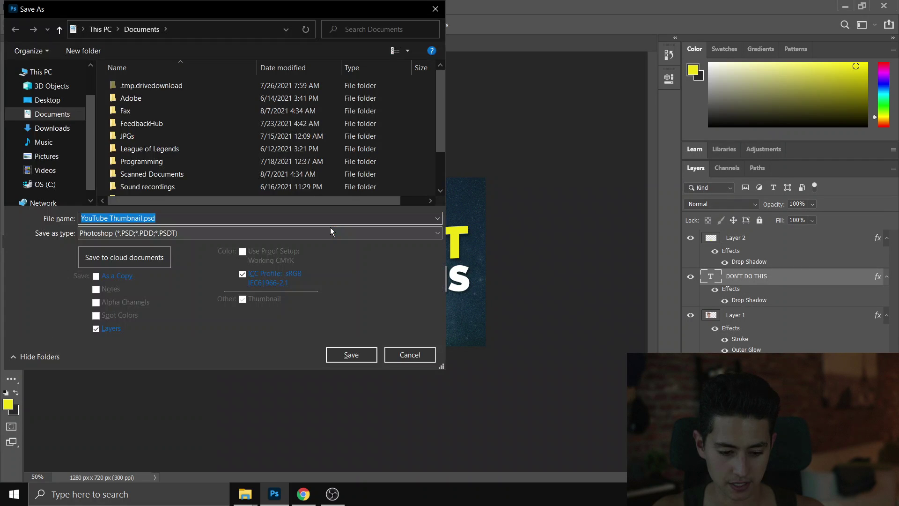
text(Gordon_Ramsey_Thumbnail.png)
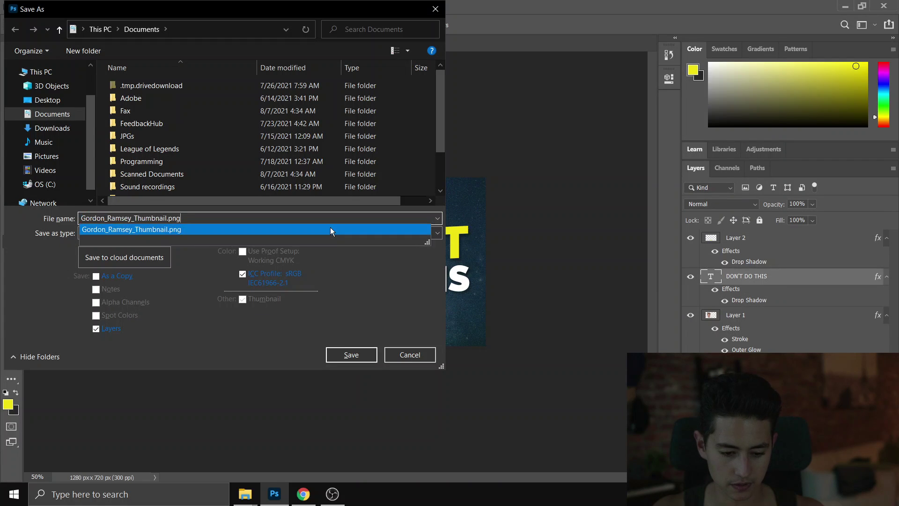
key(Return)
key(Return)
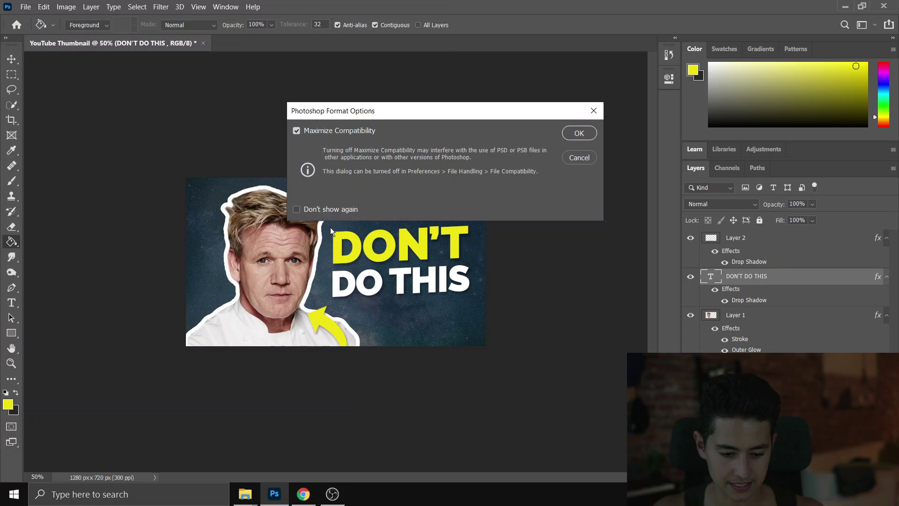
click(573, 134)
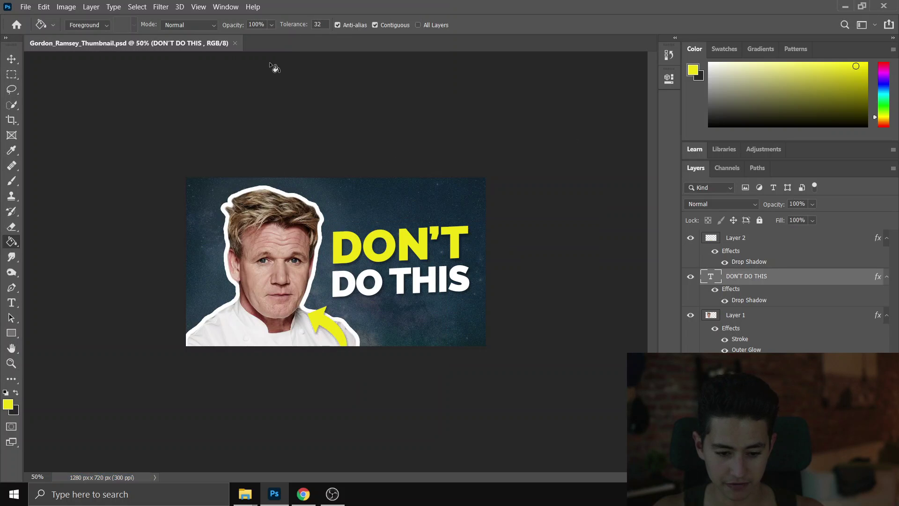
click(236, 44)
Switch to YouTube in Chrome, open YouTube Studio and change to the account of the body language channel
click(846, 6)
key(ctrl+2)
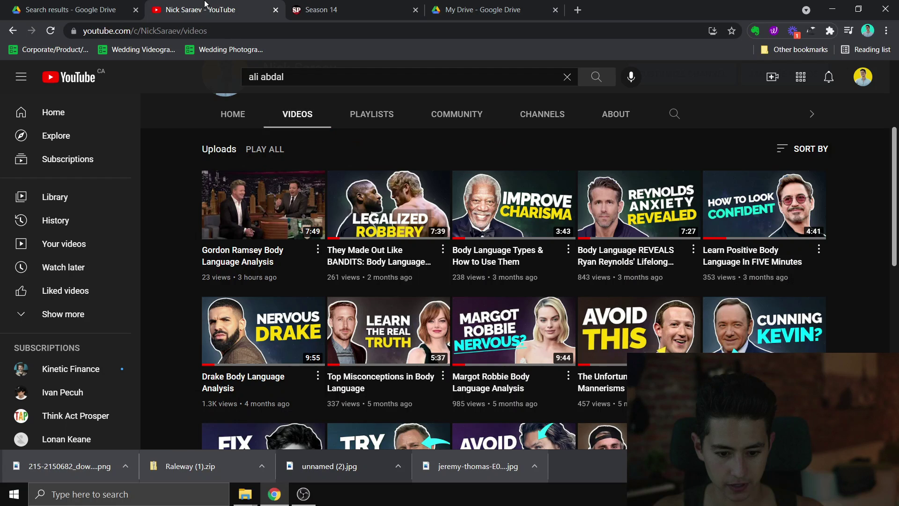
click(864, 78)
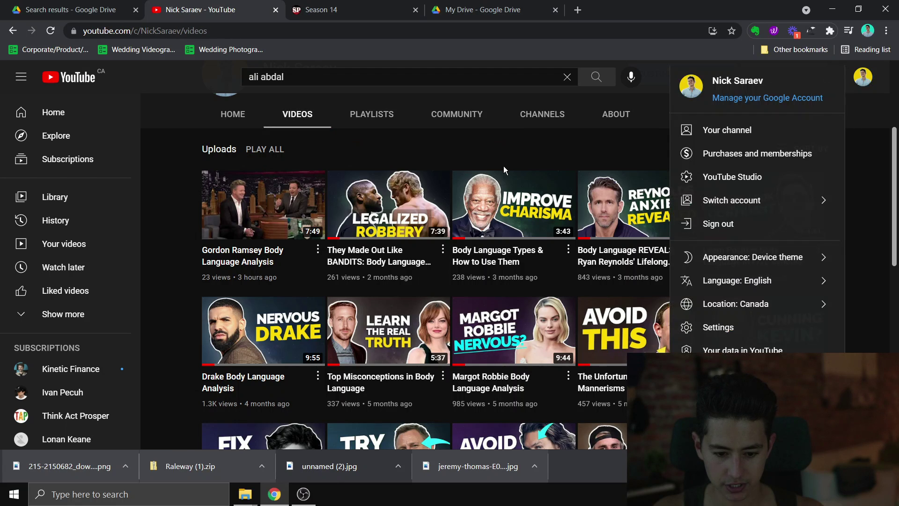
click(730, 176)
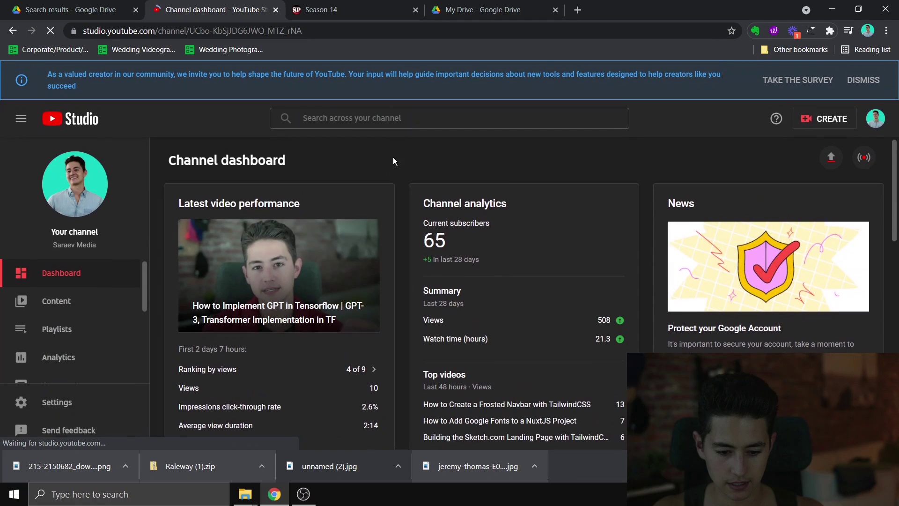
click(874, 120)
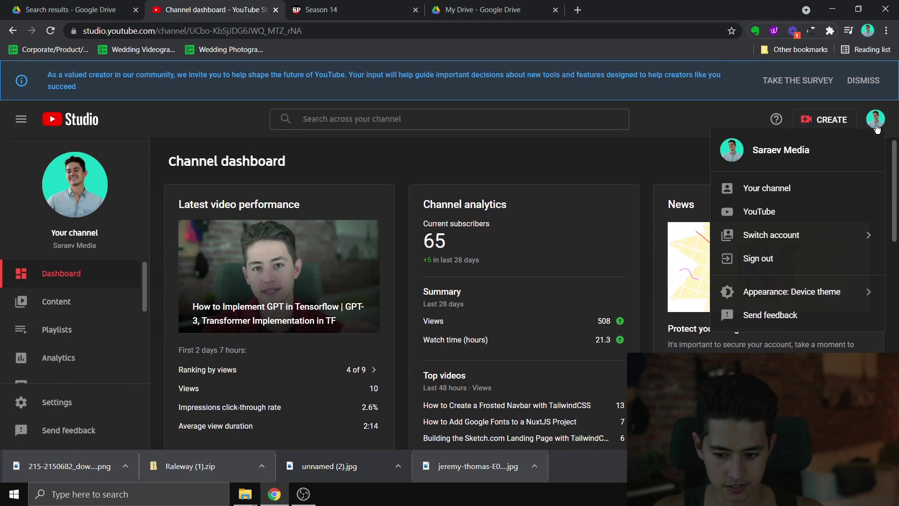
click(821, 233)
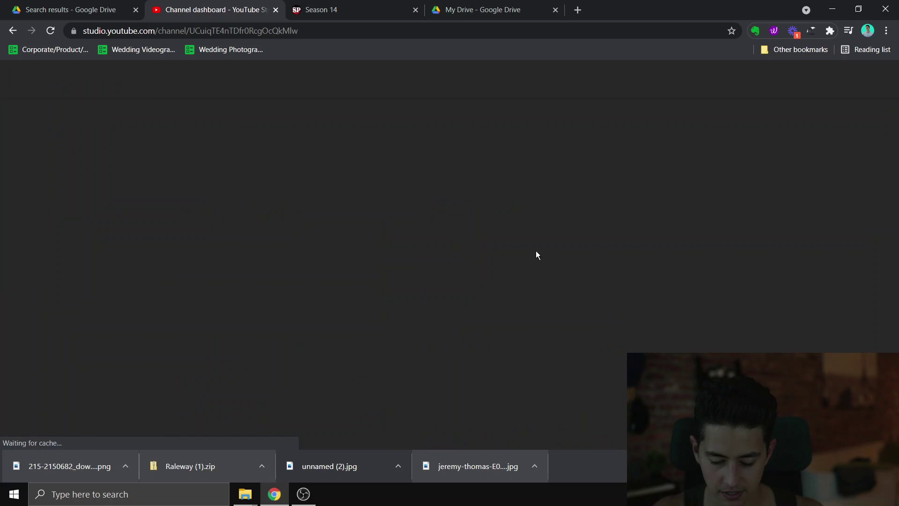
Open the details of the Gordon Ramsey Body Language Analysis video from the channel content list and go to its thumbnail section
click(96, 263)
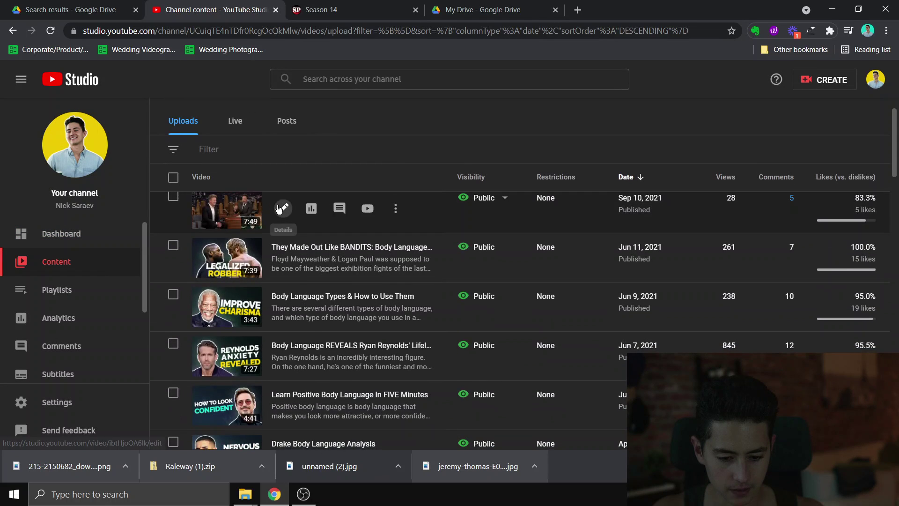
click(277, 204)
scroll(357, 254, down, 10)
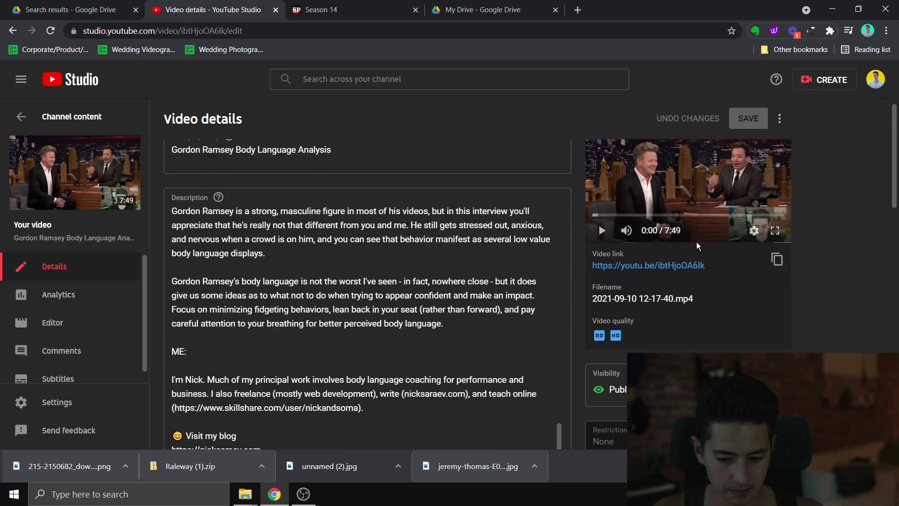
scroll(697, 246, down, 8)
Upload the exported Gordon Ramsey PNG as the video's custom thumbnail and save the changes
click(247, 226)
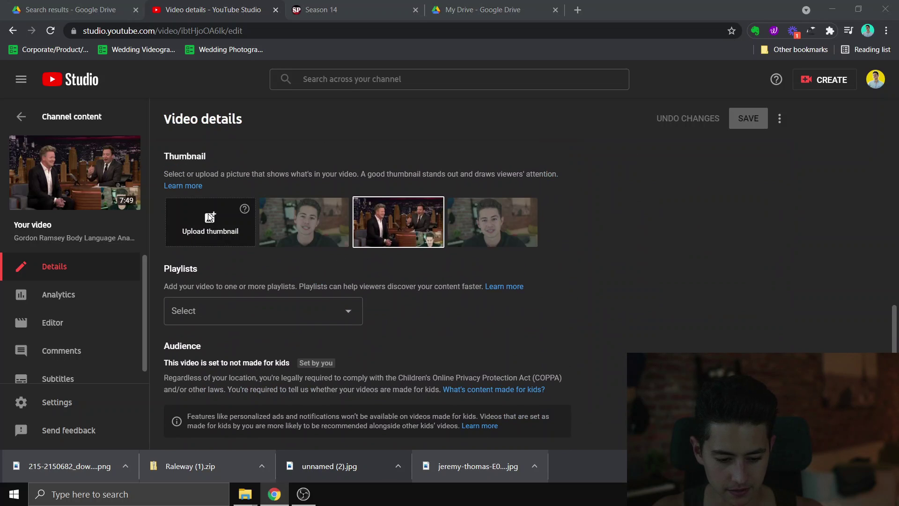
click(147, 221)
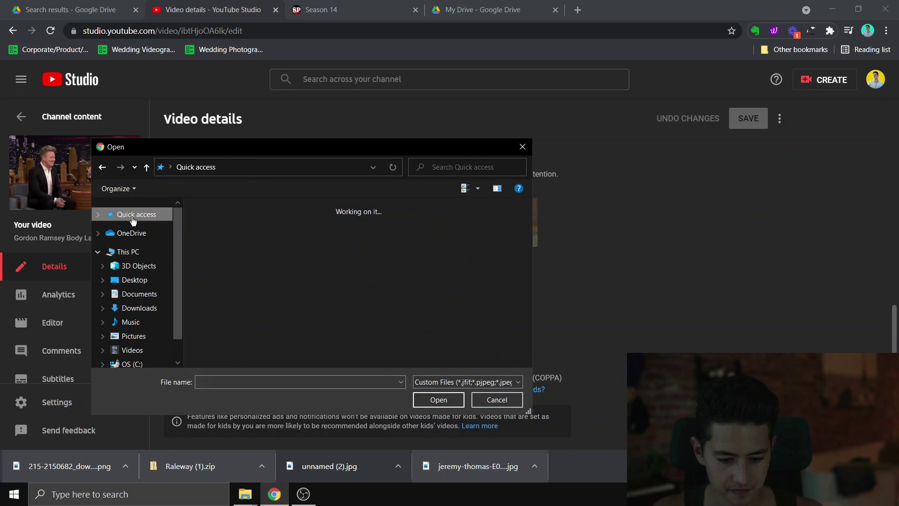
scroll(313, 257, down, 5)
click(282, 287)
double_click(282, 286)
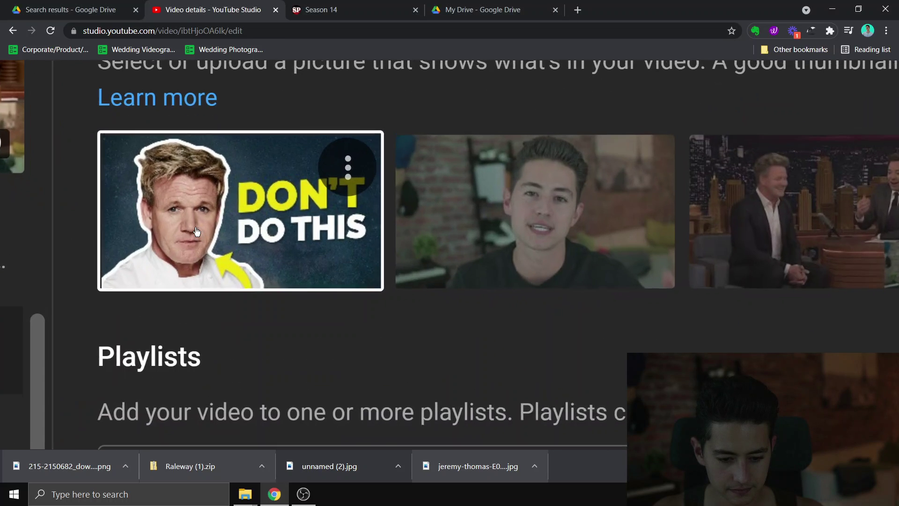
scroll(679, 238, up, 6)
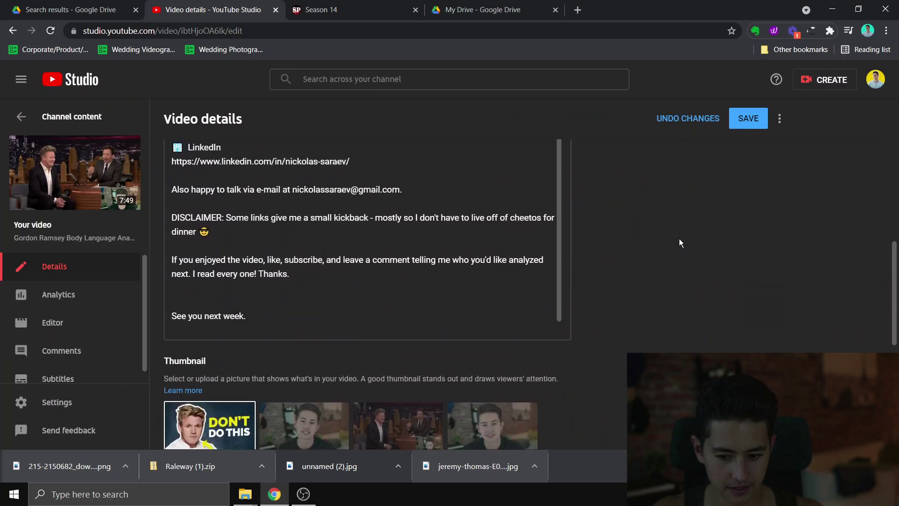
click(748, 119)
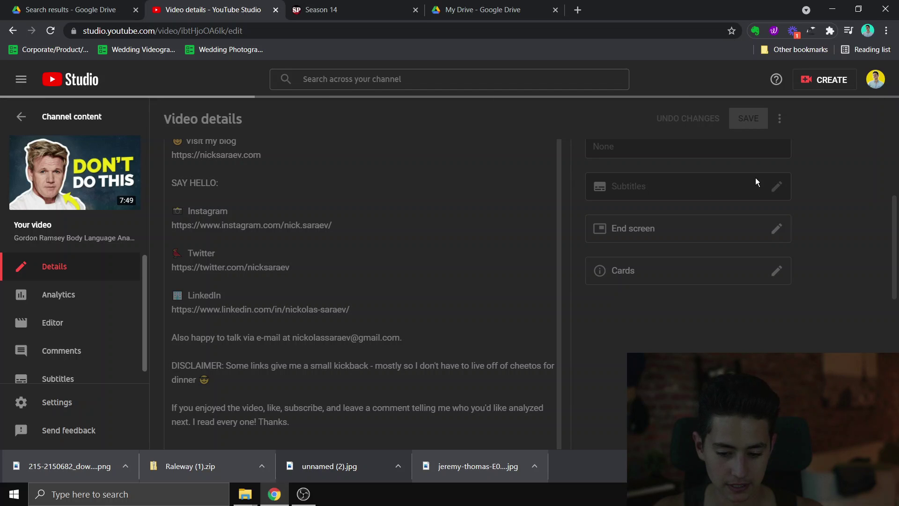
Open the public channel page and compare the new Gordon Ramsey thumbnail with the other uploads
scroll(847, 141, up, 5)
scroll(847, 141, up, 1)
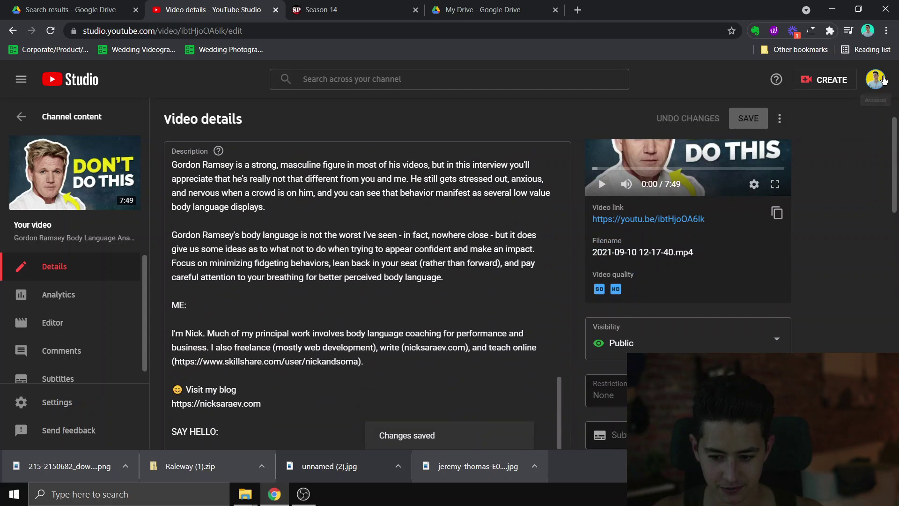
click(875, 79)
click(827, 150)
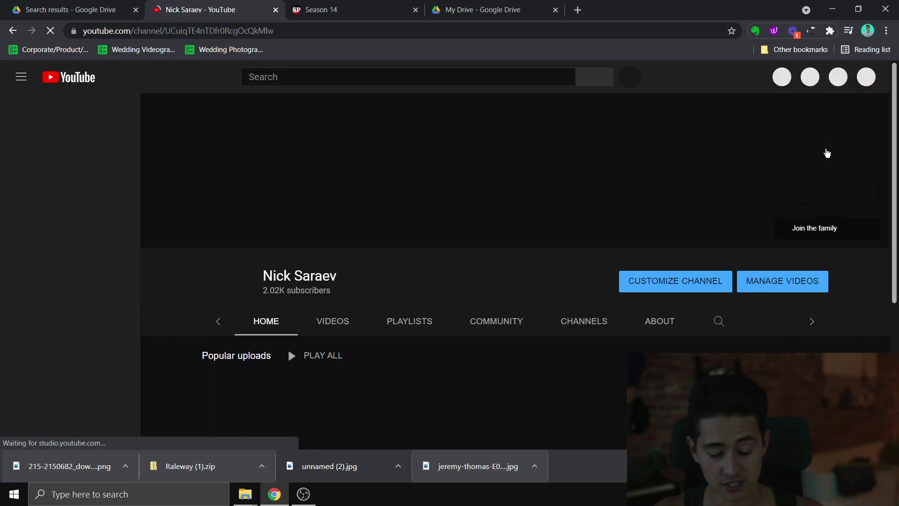
scroll(445, 244, down, 5)
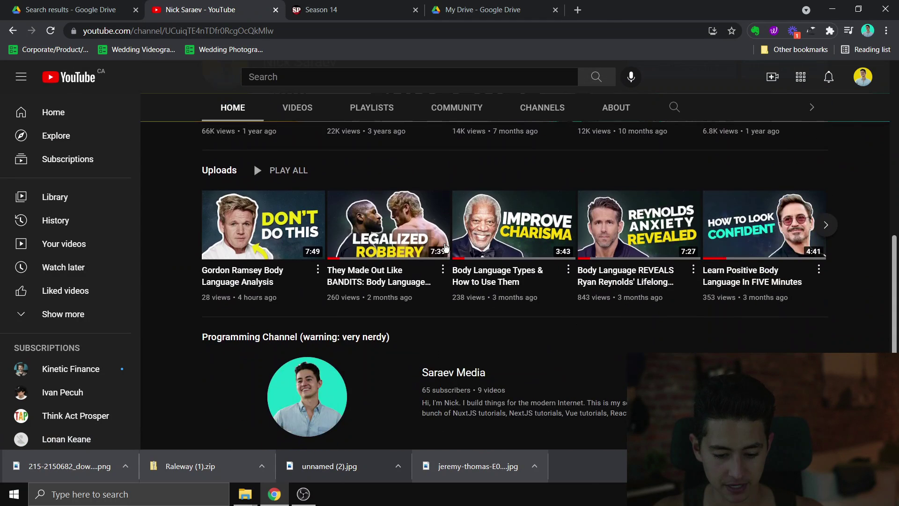
scroll(192, 234, up, 5)
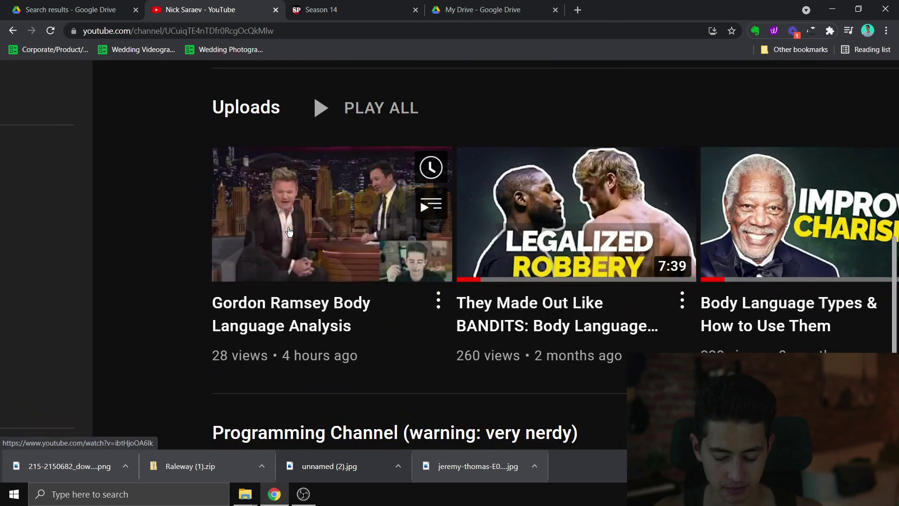
scroll(254, 161, down, 5)
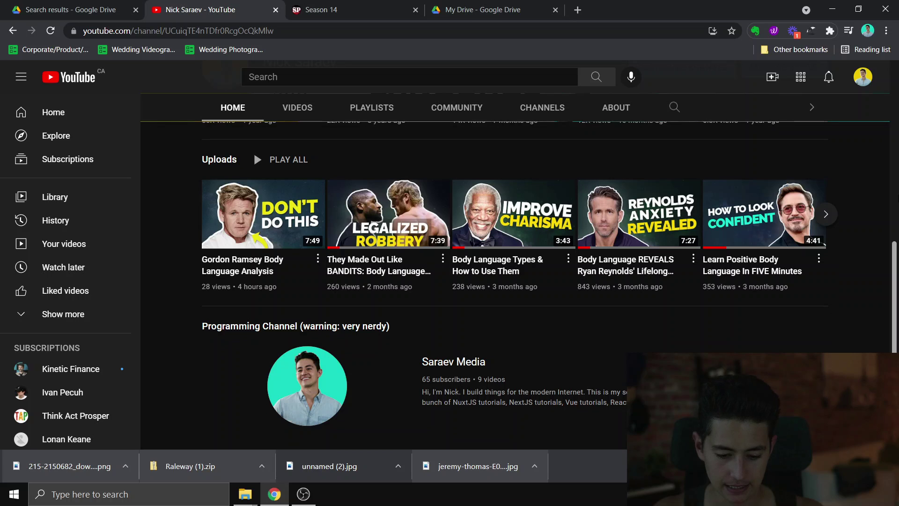
scroll(254, 151, up, 6)
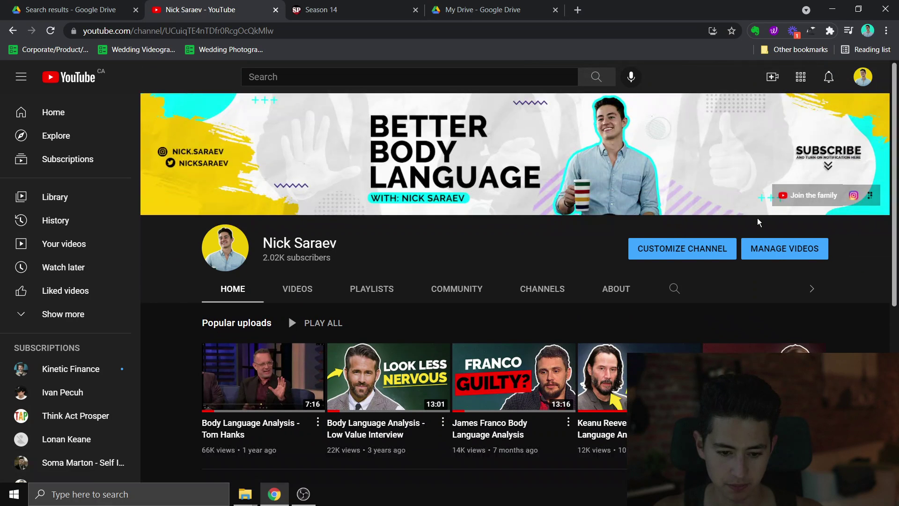
Close the YouTube channel page and return to the reference thumbnail preview in Google Drive
key(ctrl+w)
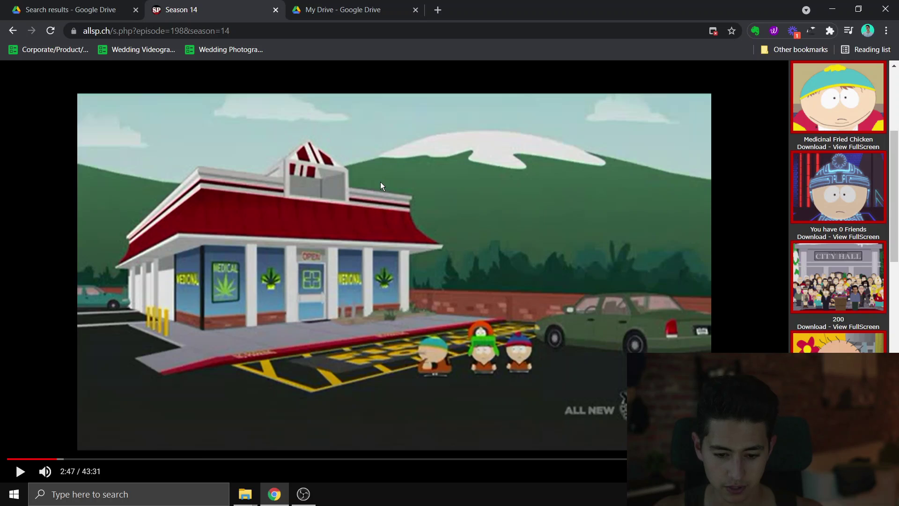
click(316, 14)
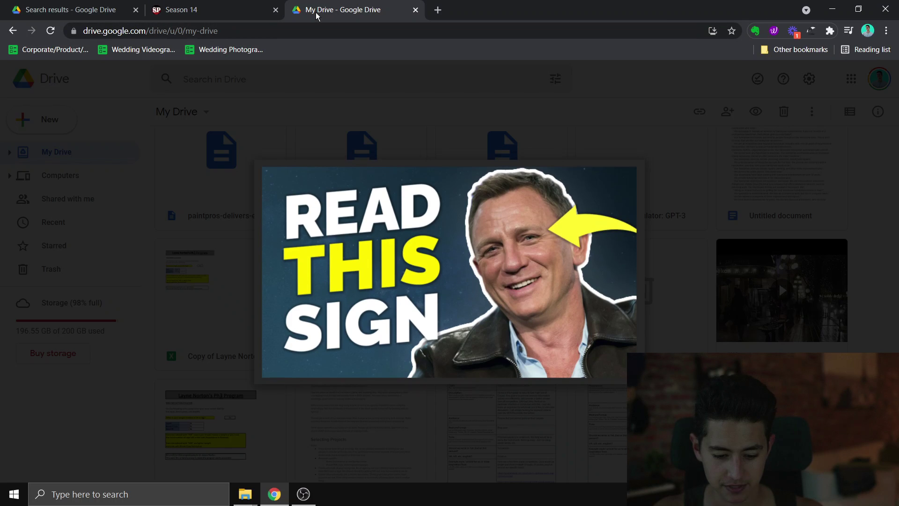